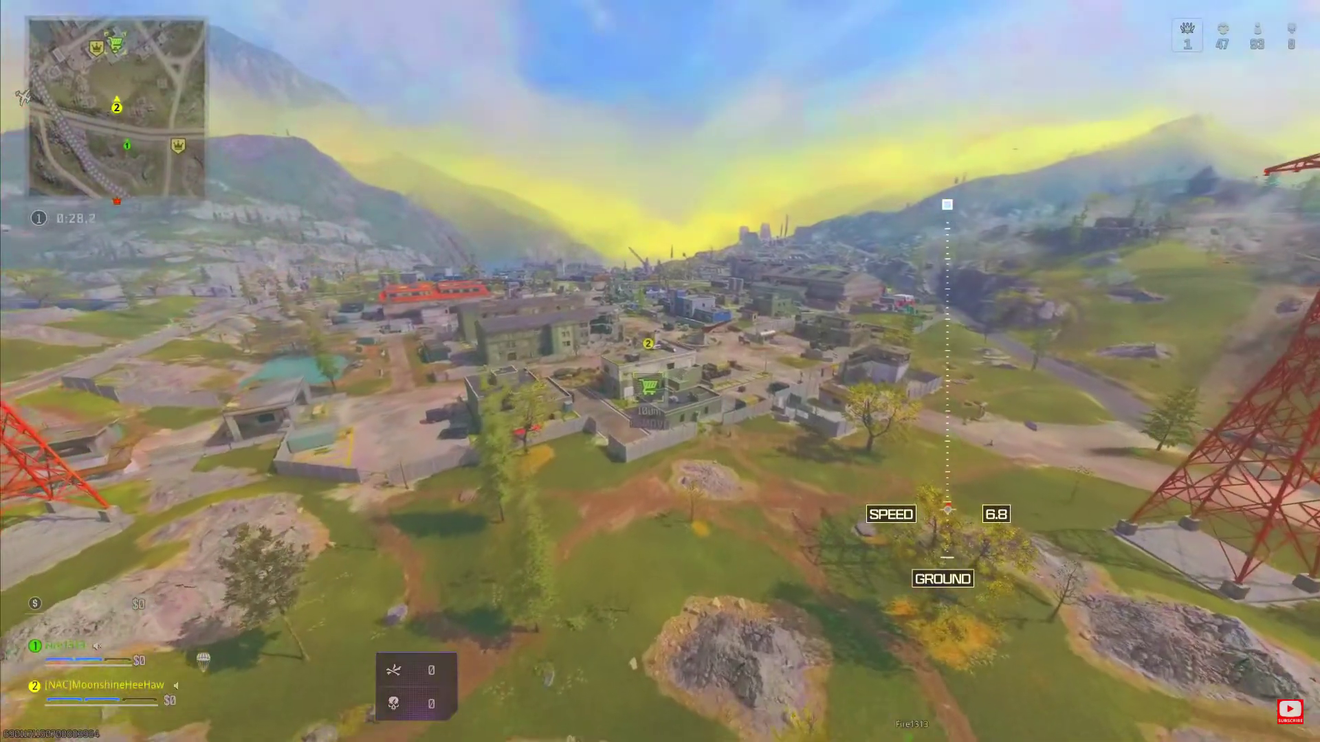
key(space)
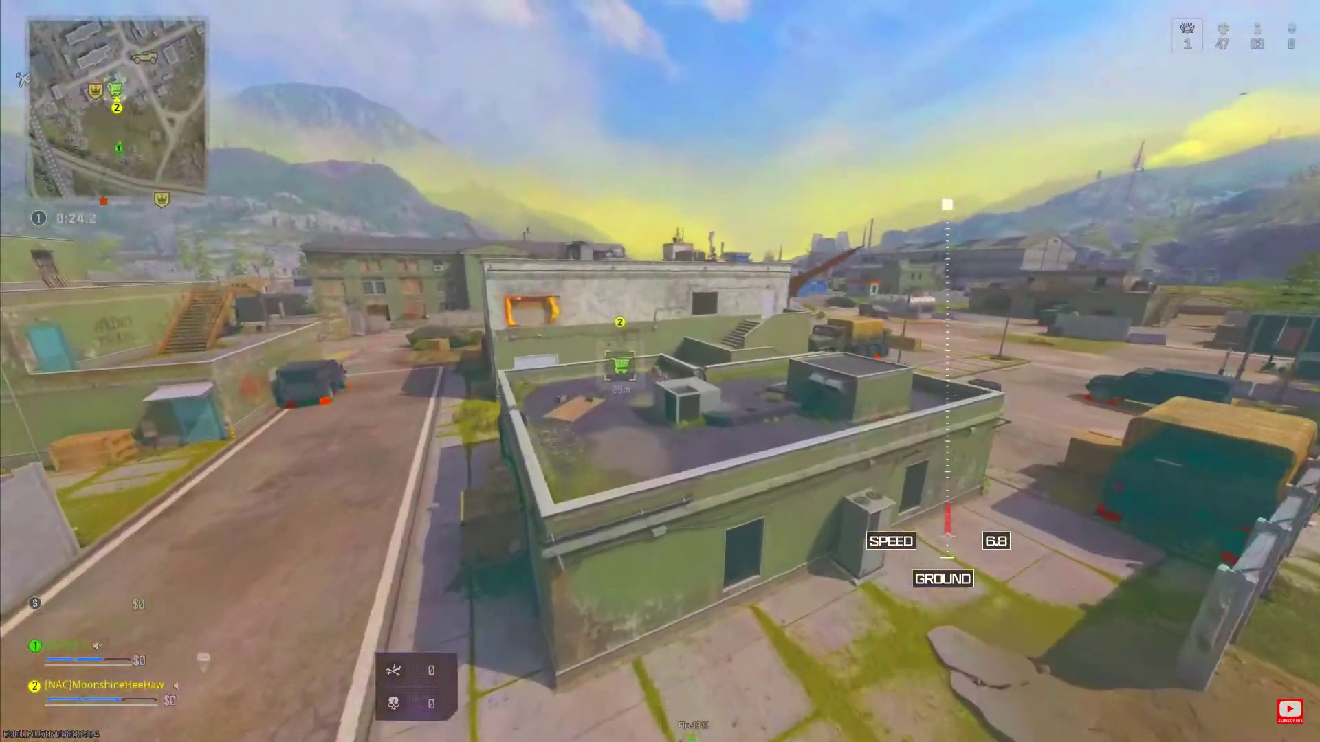
key(c)
key(b)
key(1)
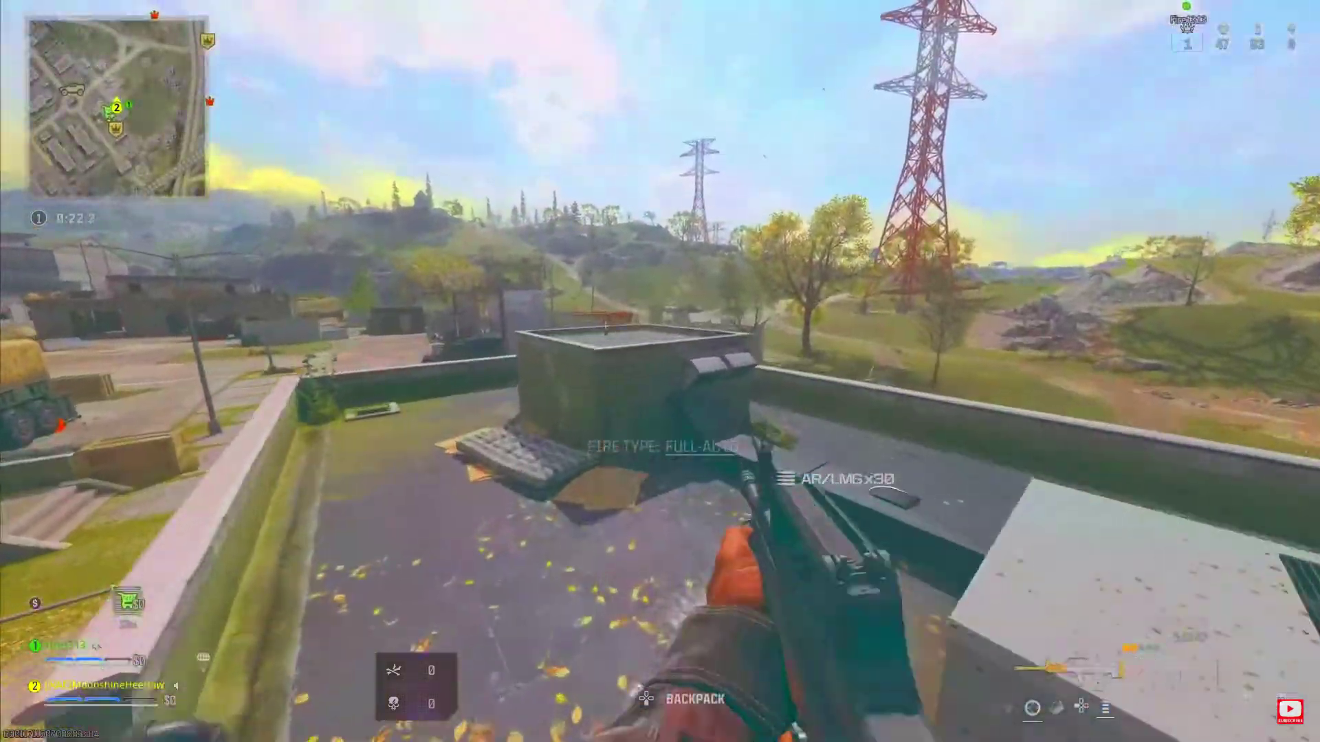
key(space)
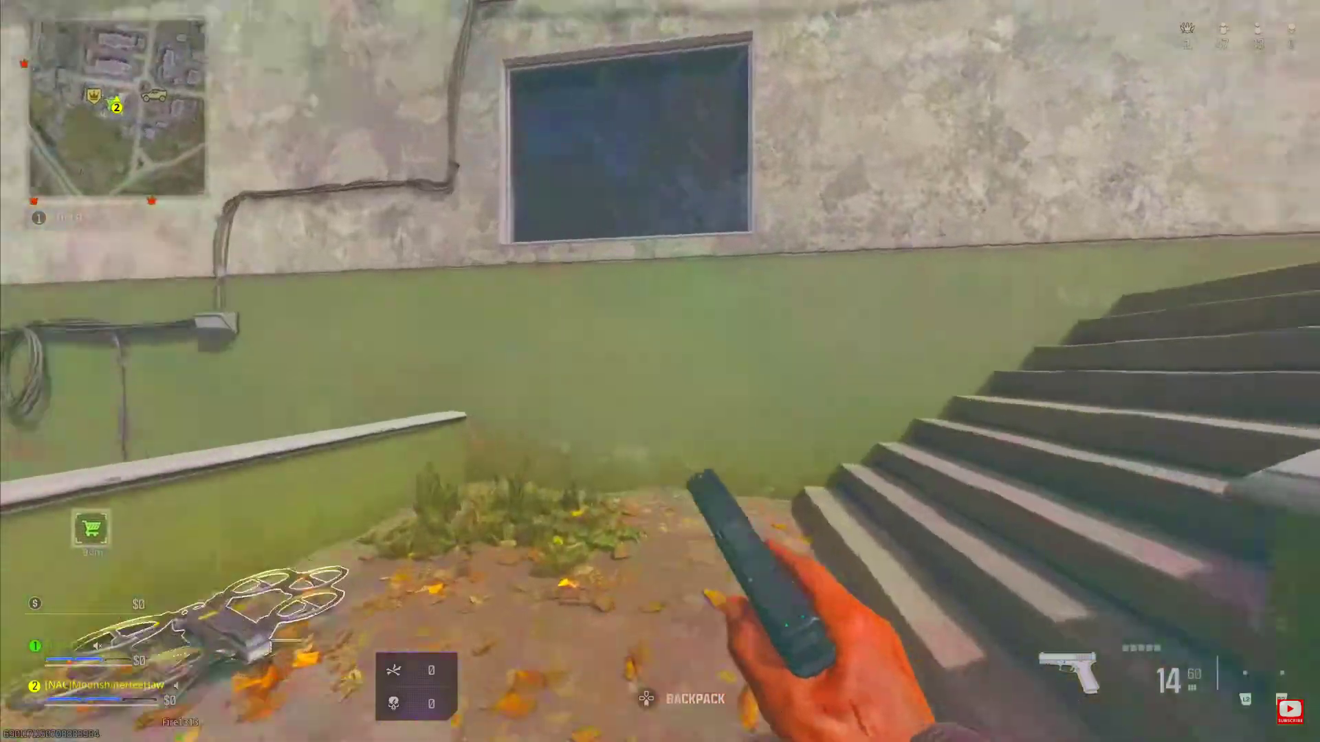
key(f)
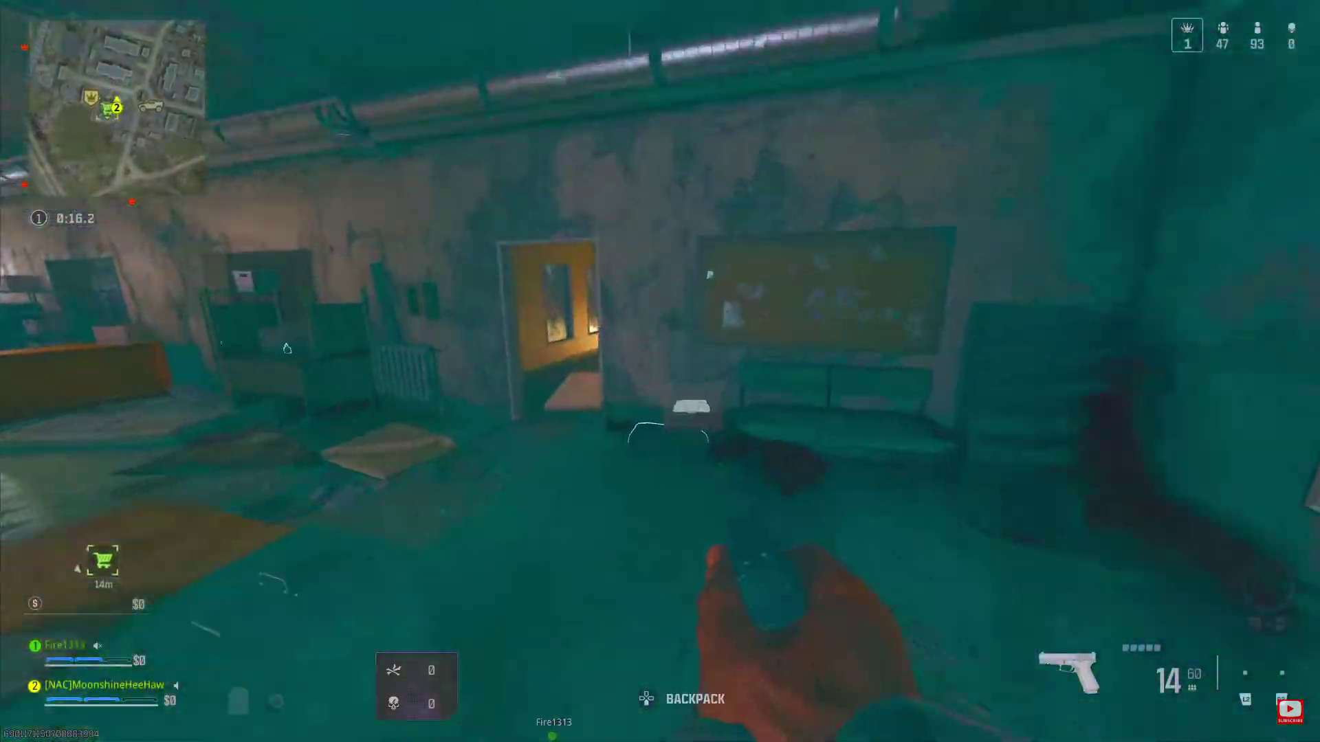
key(f)
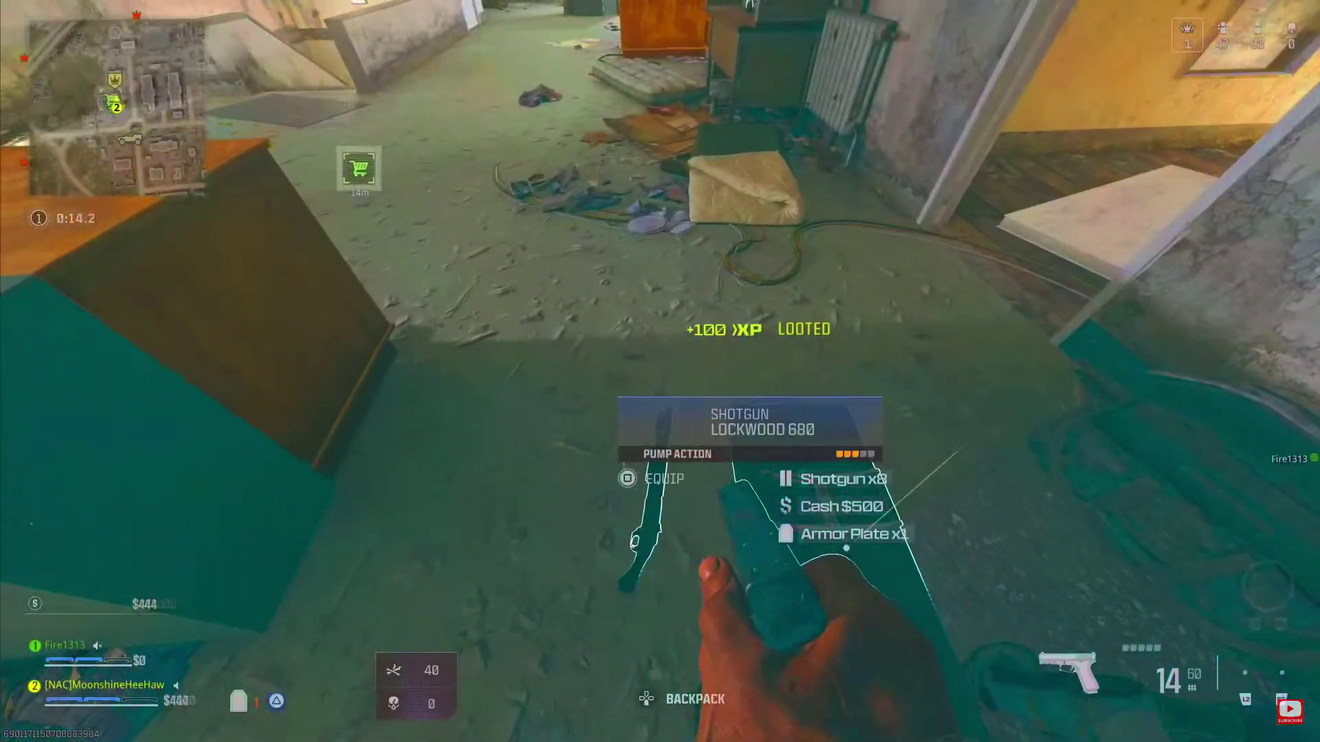
key(f)
key(w)
key(w)
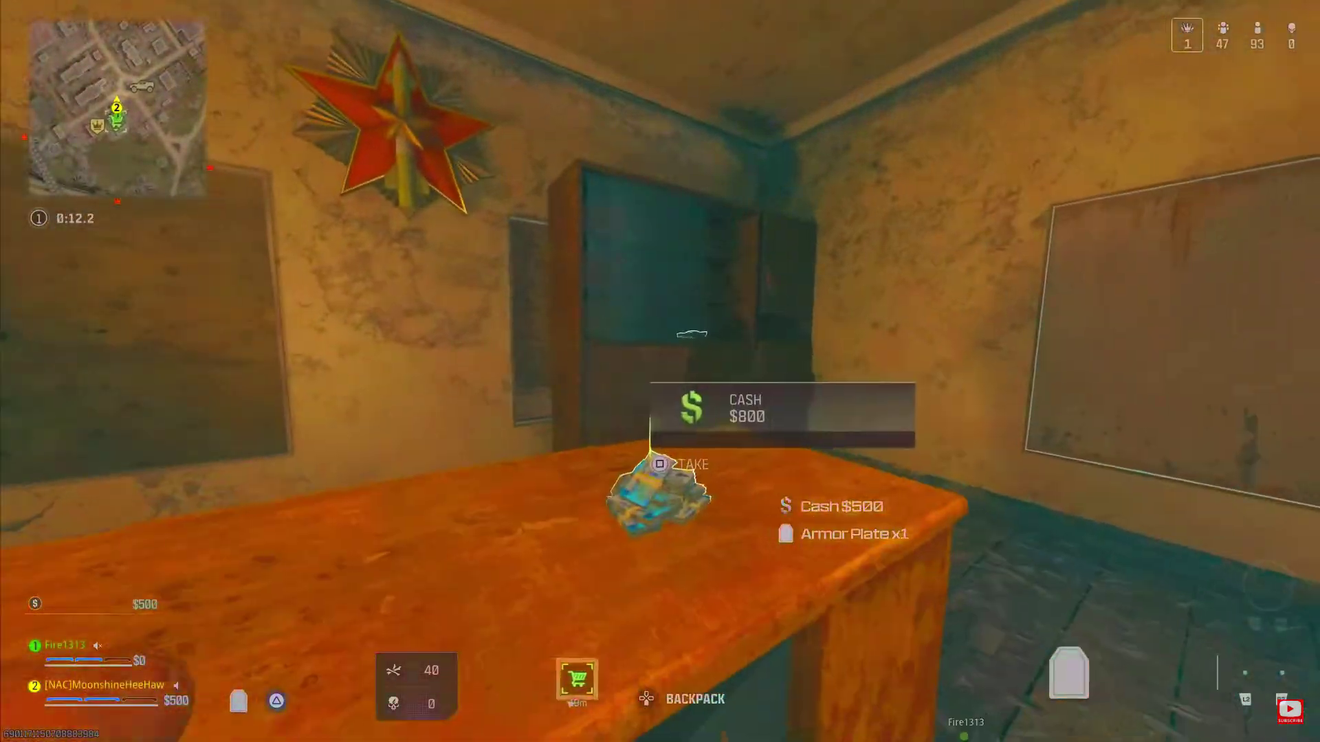
key(f)
key(f)
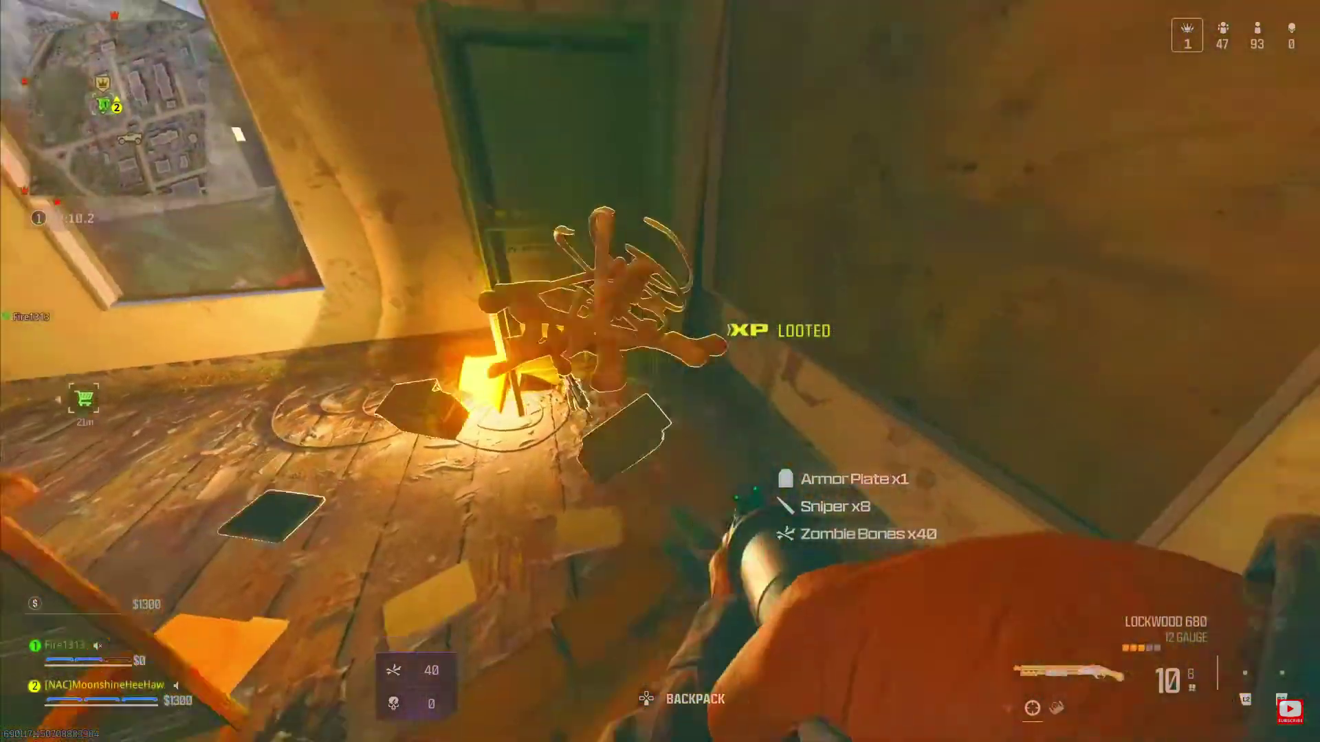
key(f)
key(1)
key(w)
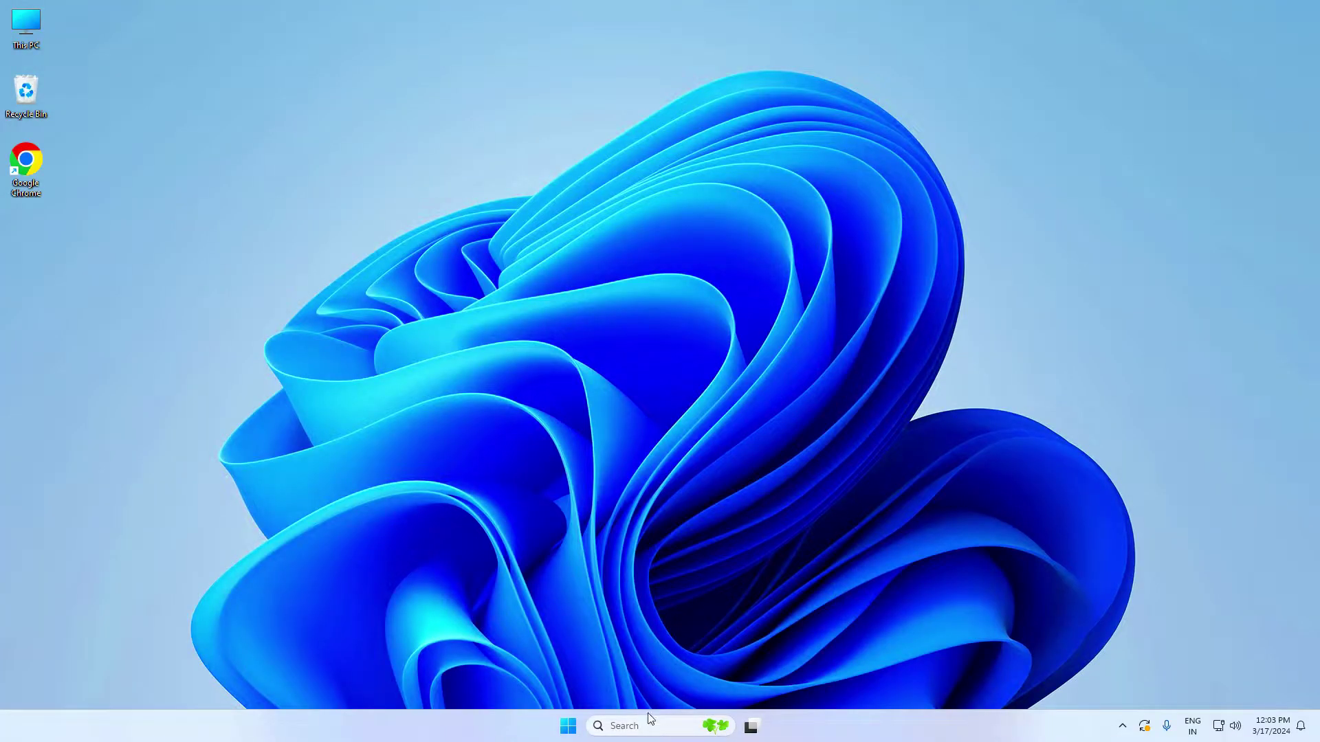
Step: Search Windows for "mir" and open the Microsoft Store
click(648, 719)
text(mir)
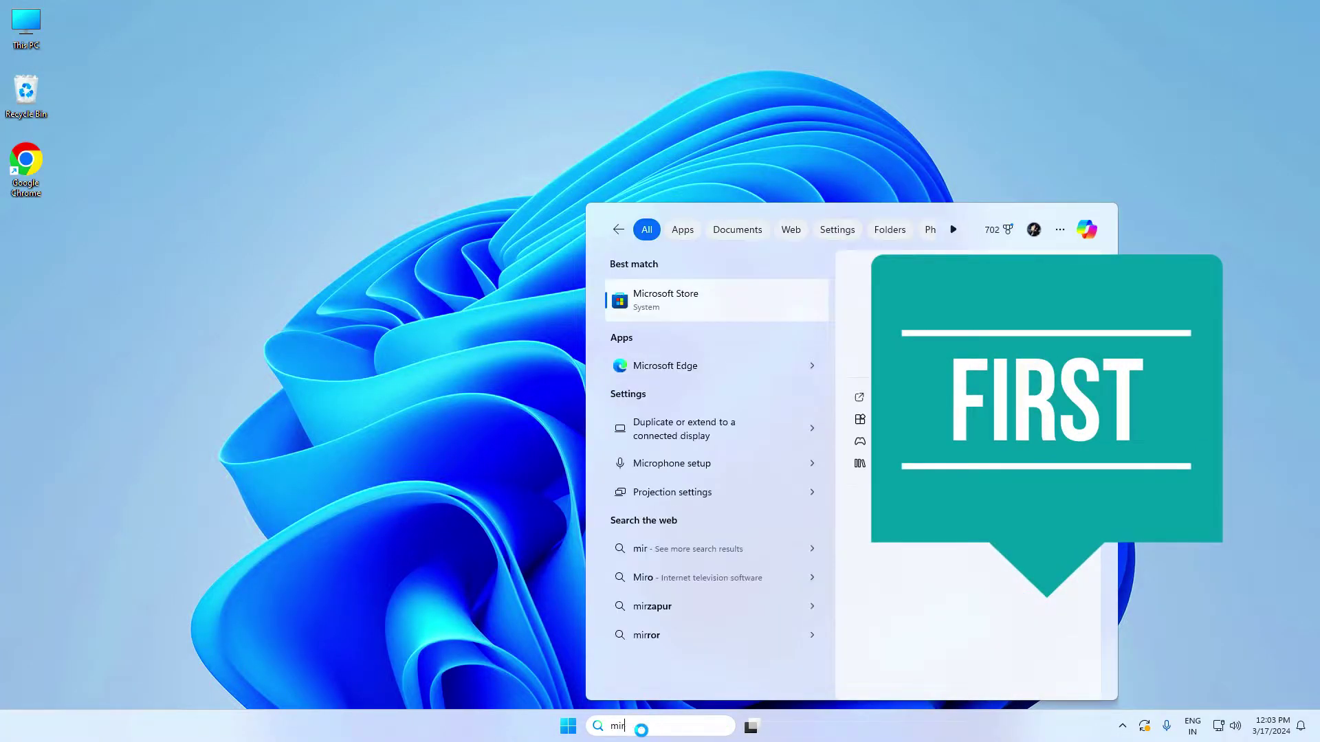
click(627, 302)
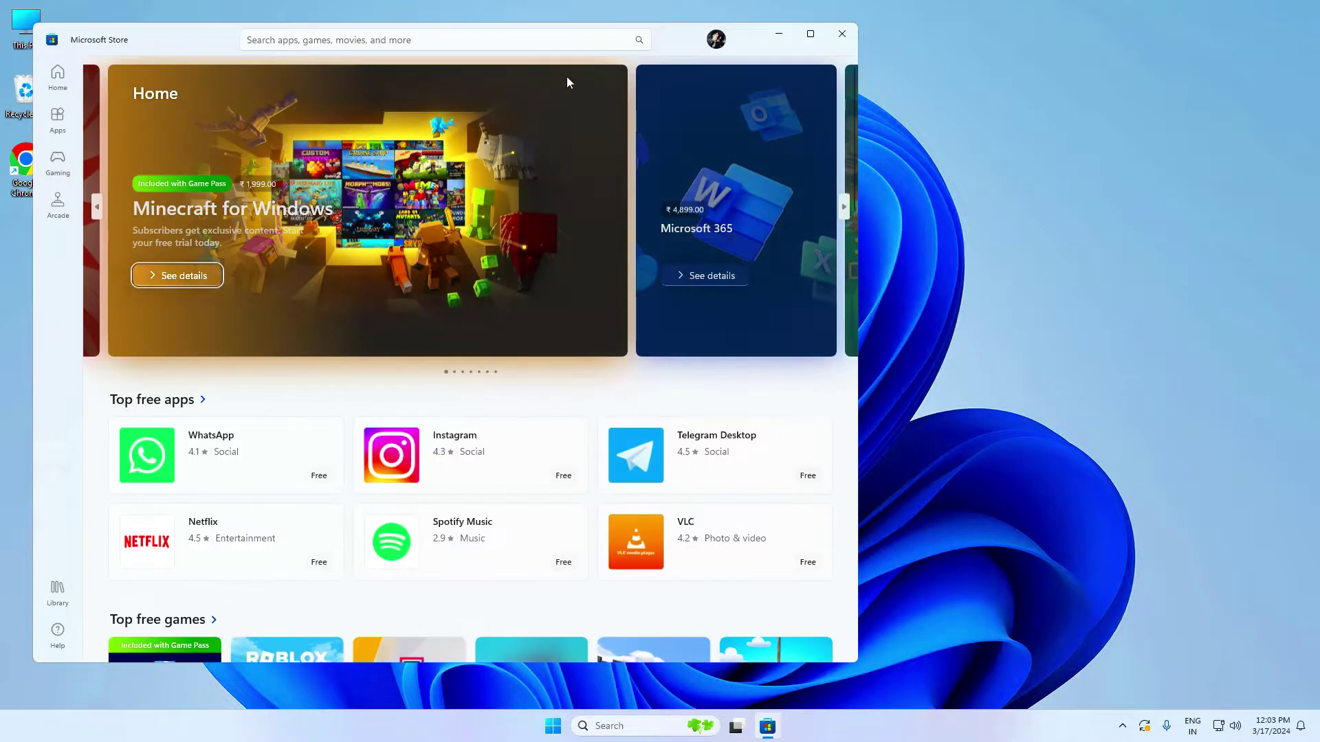
Step: Search the store for "clipchamp" and open the Microsoft Clipchamp product page
click(345, 39)
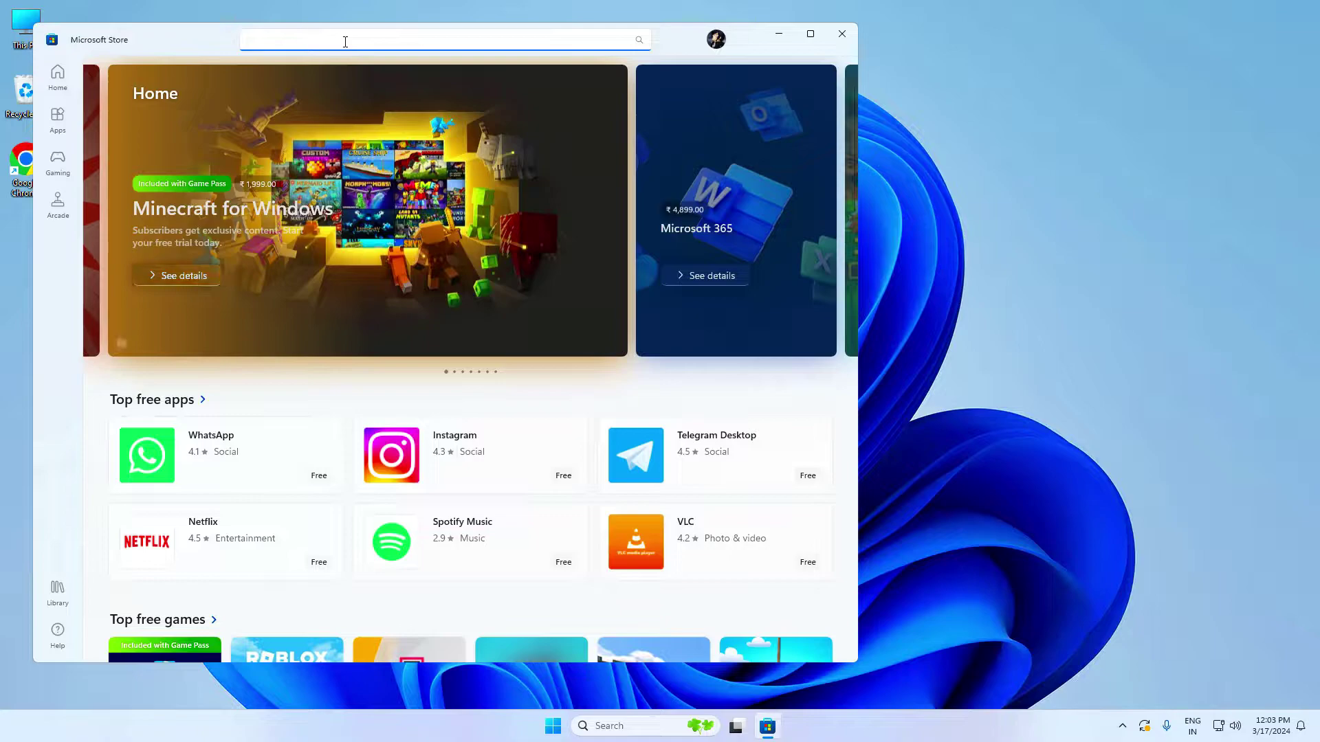
text(clip)
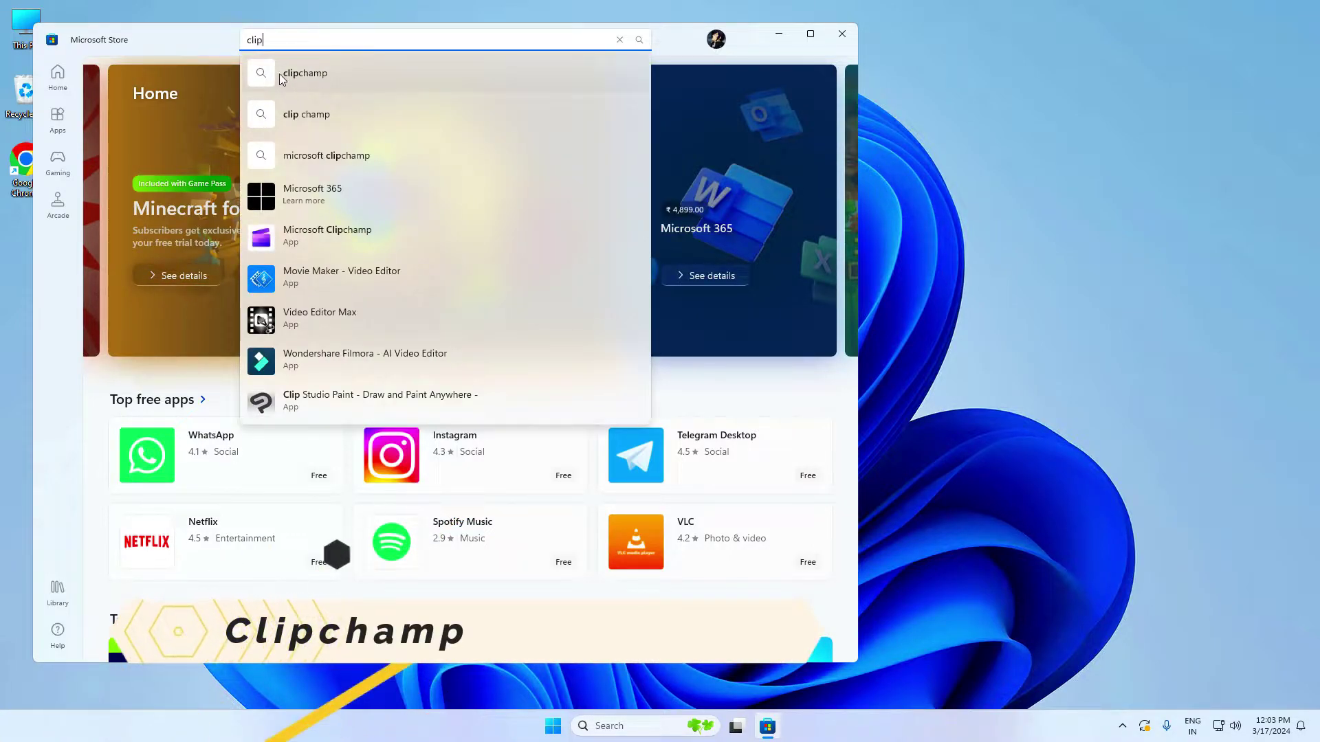
click(310, 76)
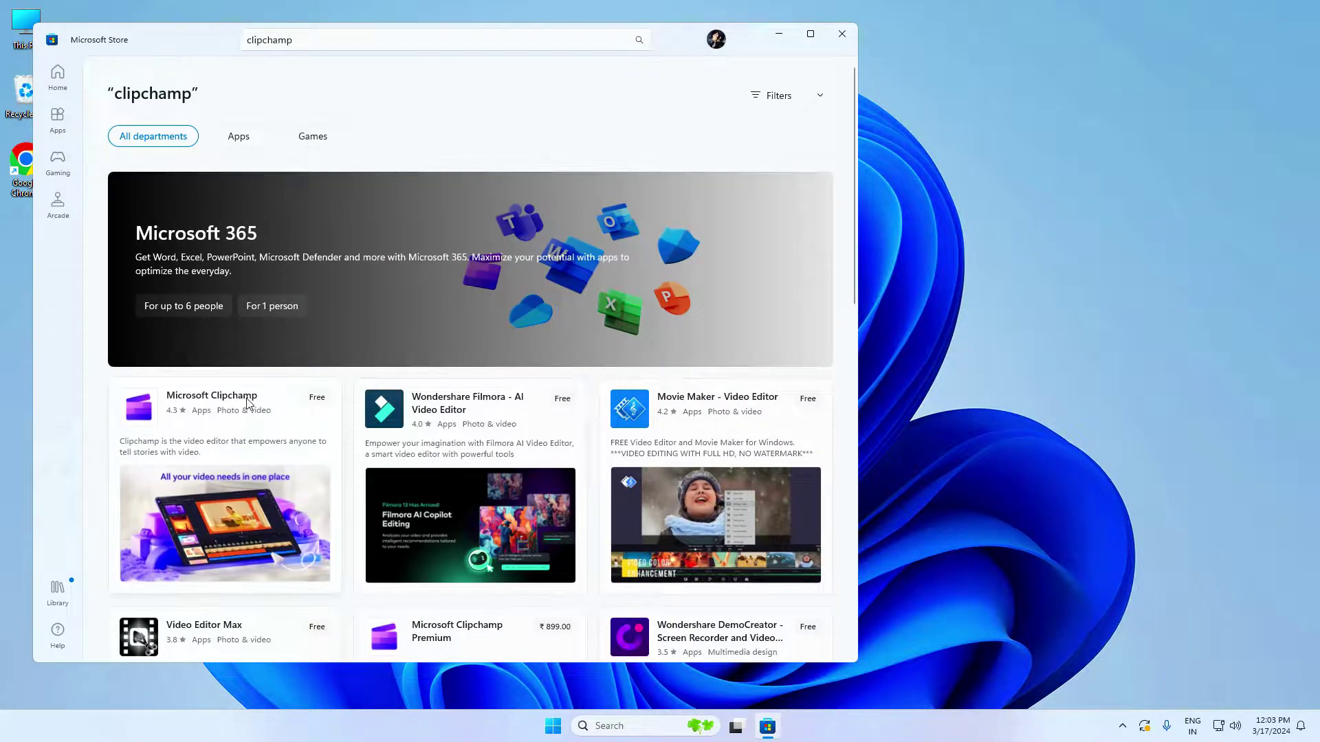
click(231, 403)
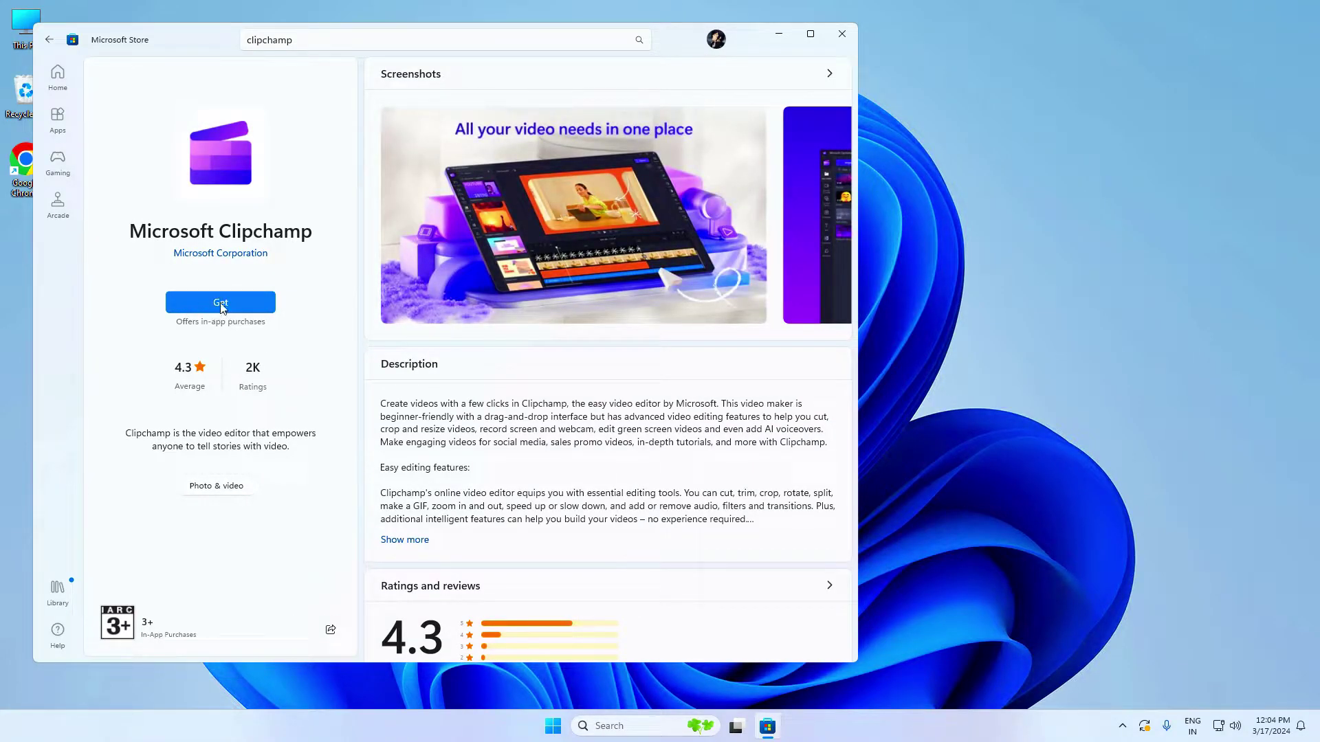
Step: Install and launch Microsoft Clipchamp, and close the Microsoft Store window
click(220, 303)
click(215, 308)
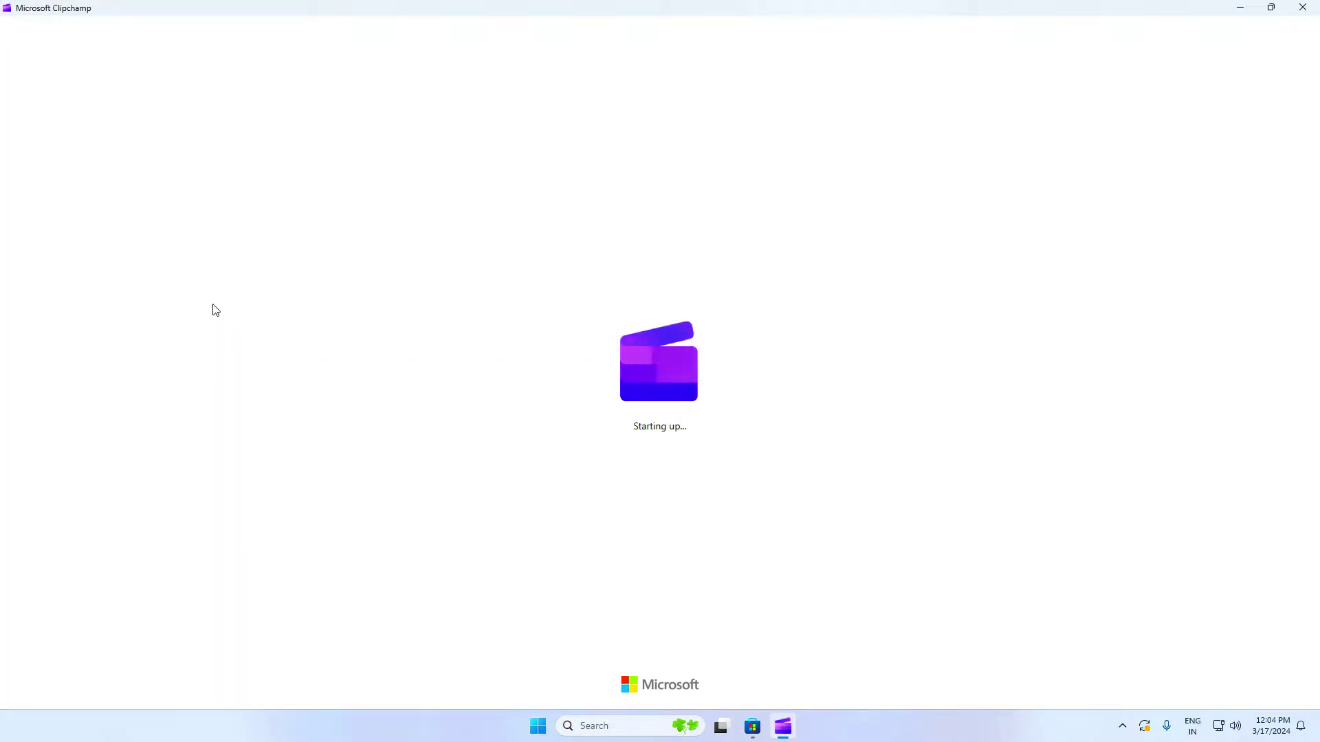
click(752, 727)
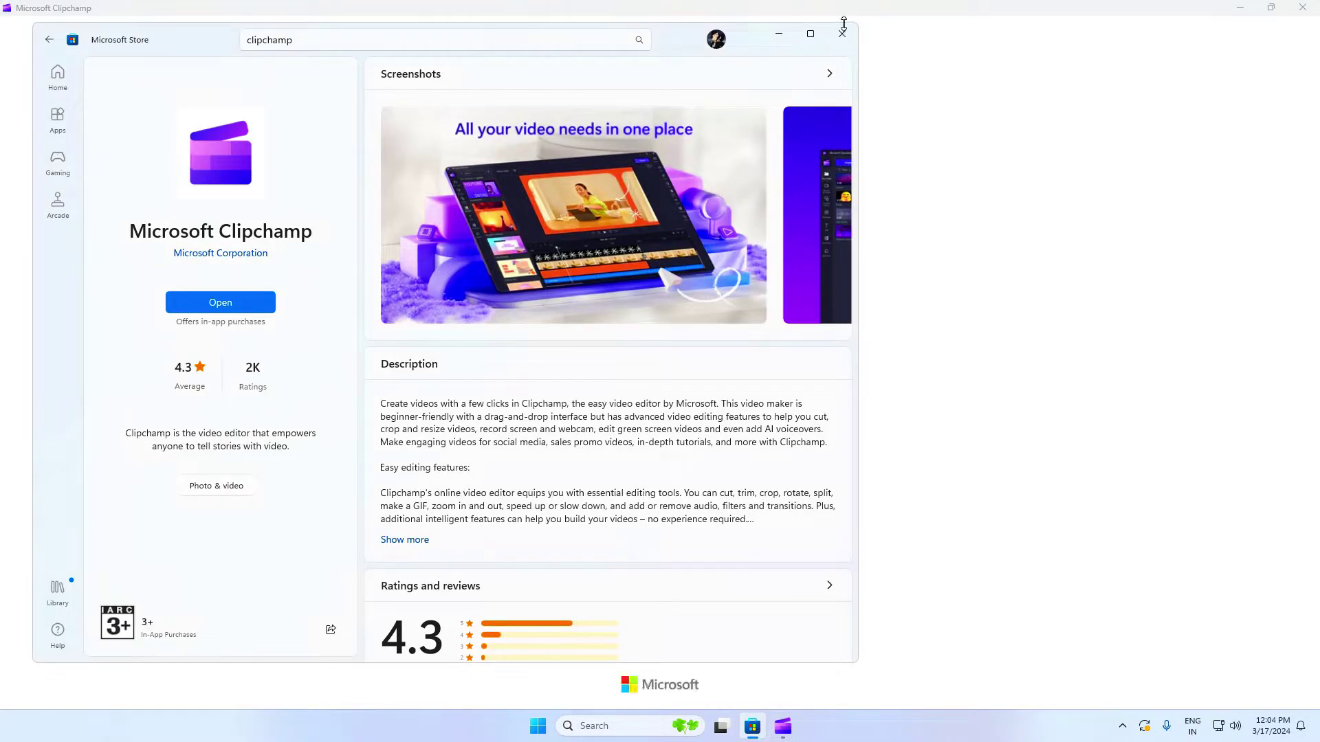
click(842, 32)
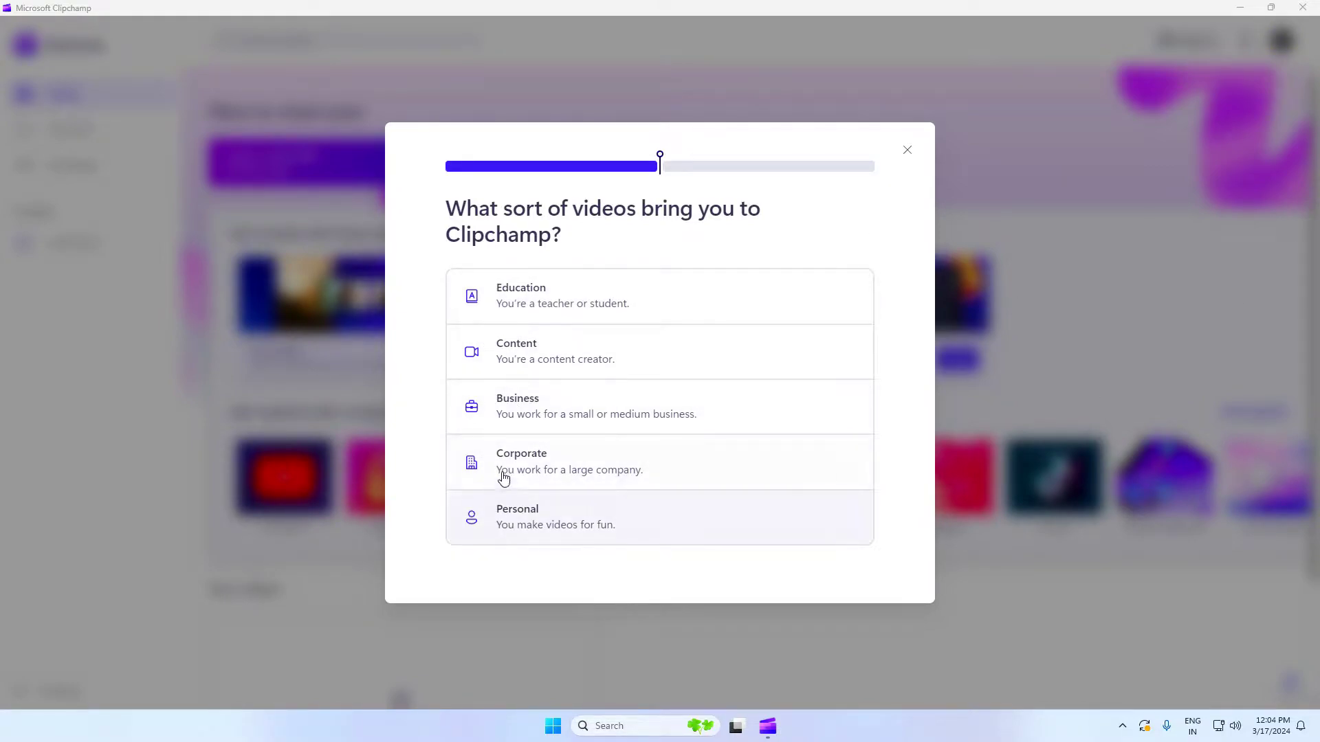
Step: Answer the Clipchamp welcome questions with Content as the video type and Gamer as the kind of content creator
click(563, 352)
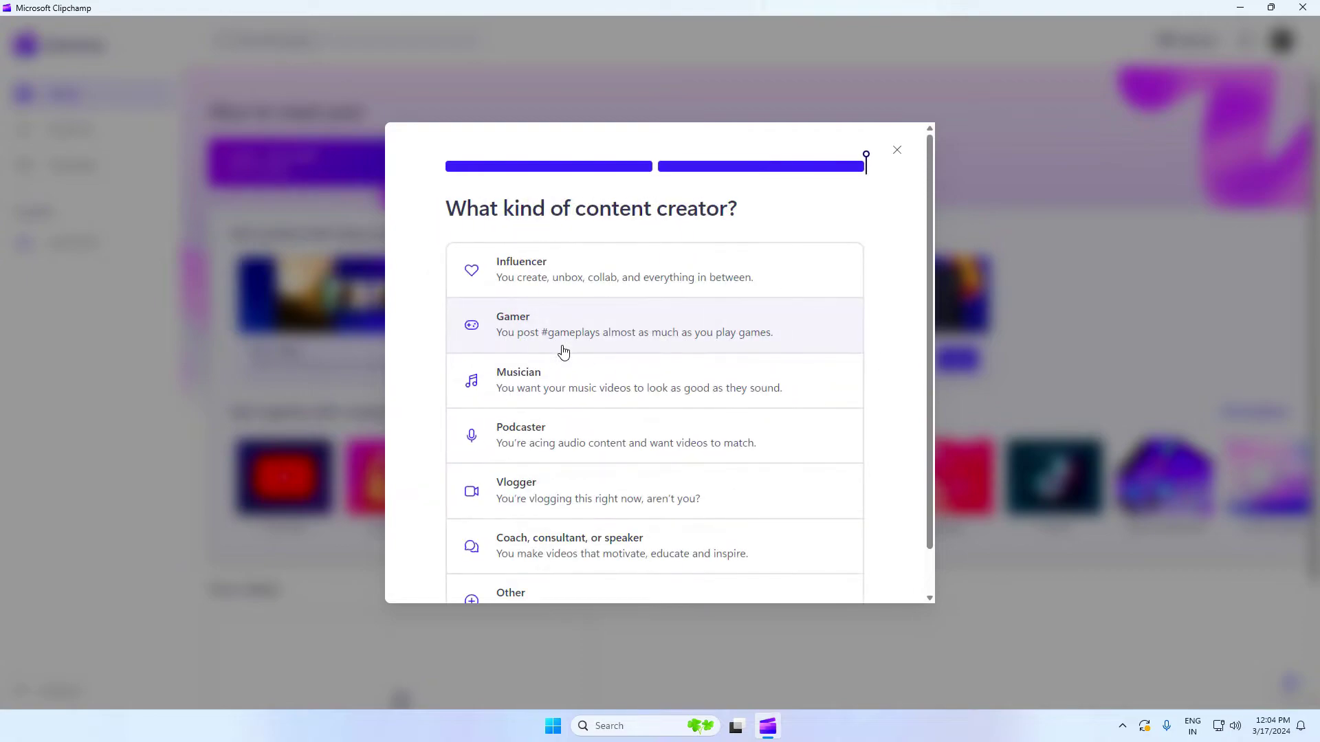
scroll(508, 447, down, 1)
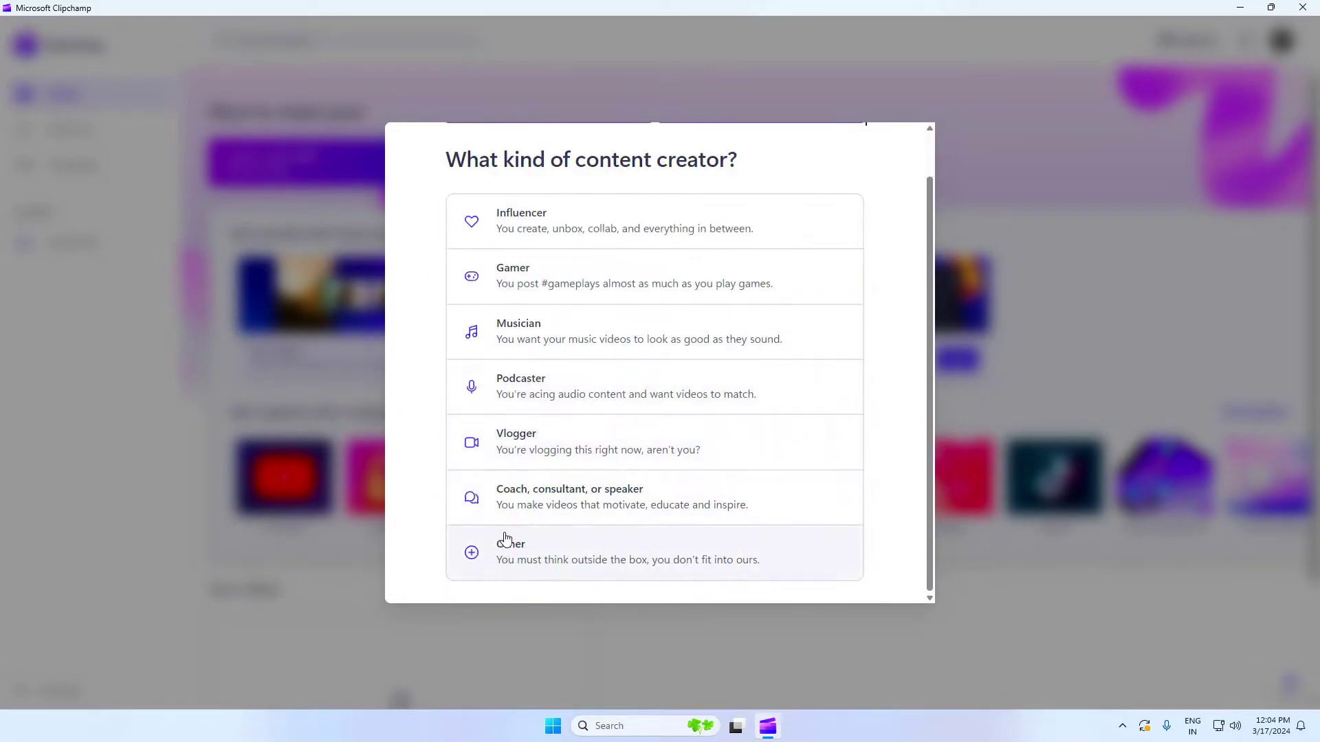
scroll(519, 275, up, 1)
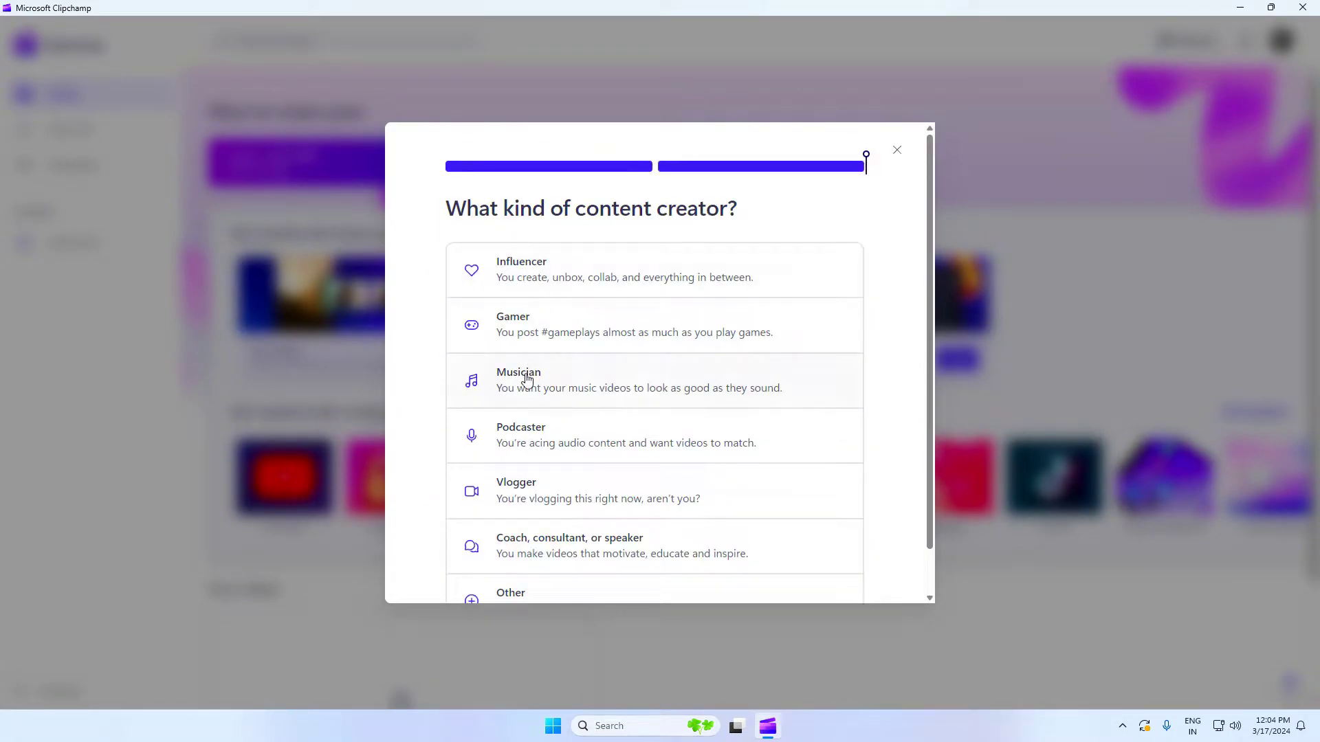
click(529, 327)
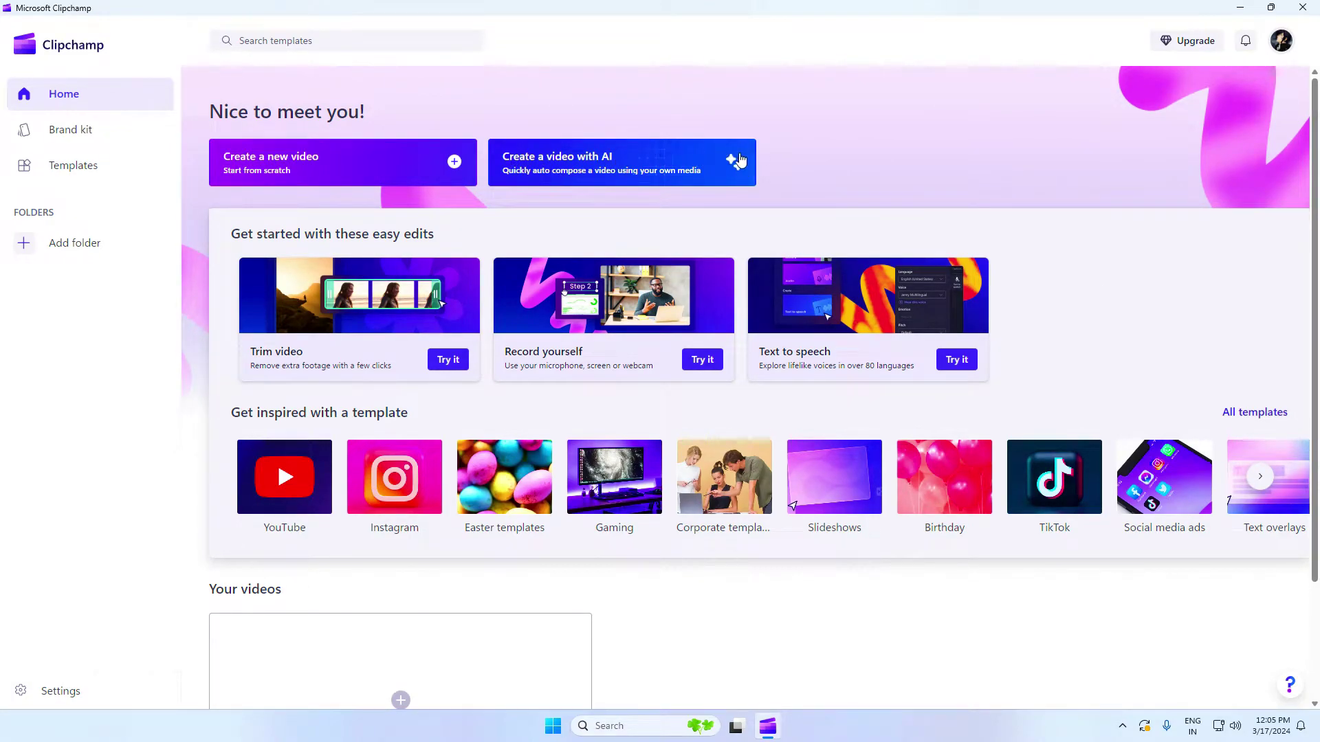
Step: Create a new video from scratch and dismiss the tip about searching content
click(453, 164)
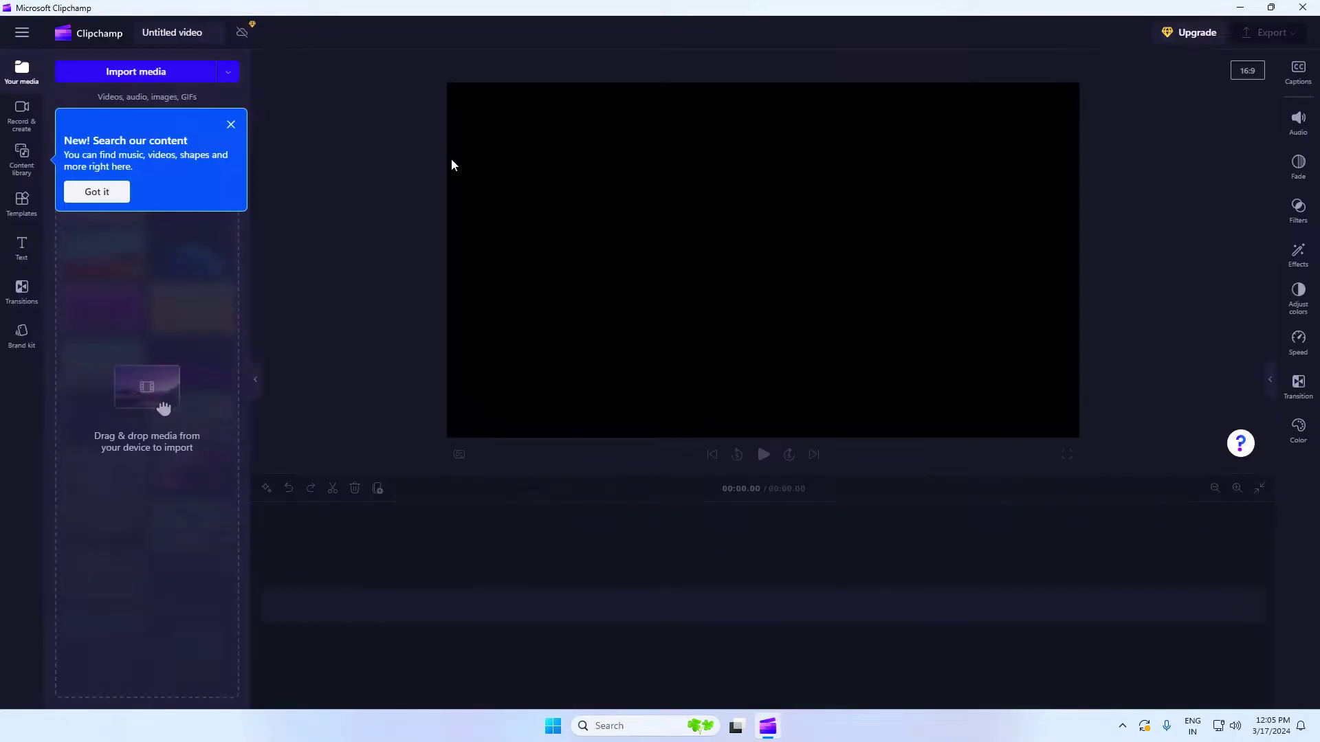
click(95, 190)
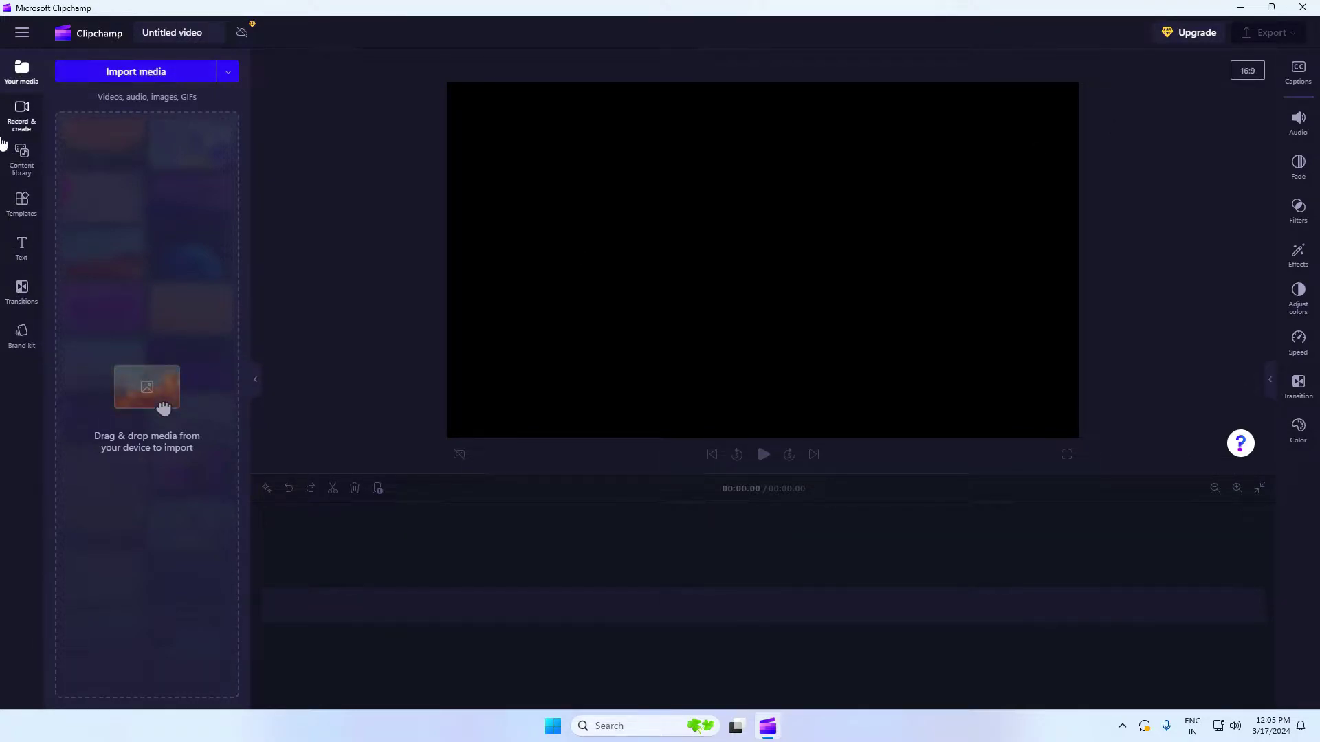
Step: Look over the recording and creation options, and browse the content library categories down to GIPHY
click(20, 115)
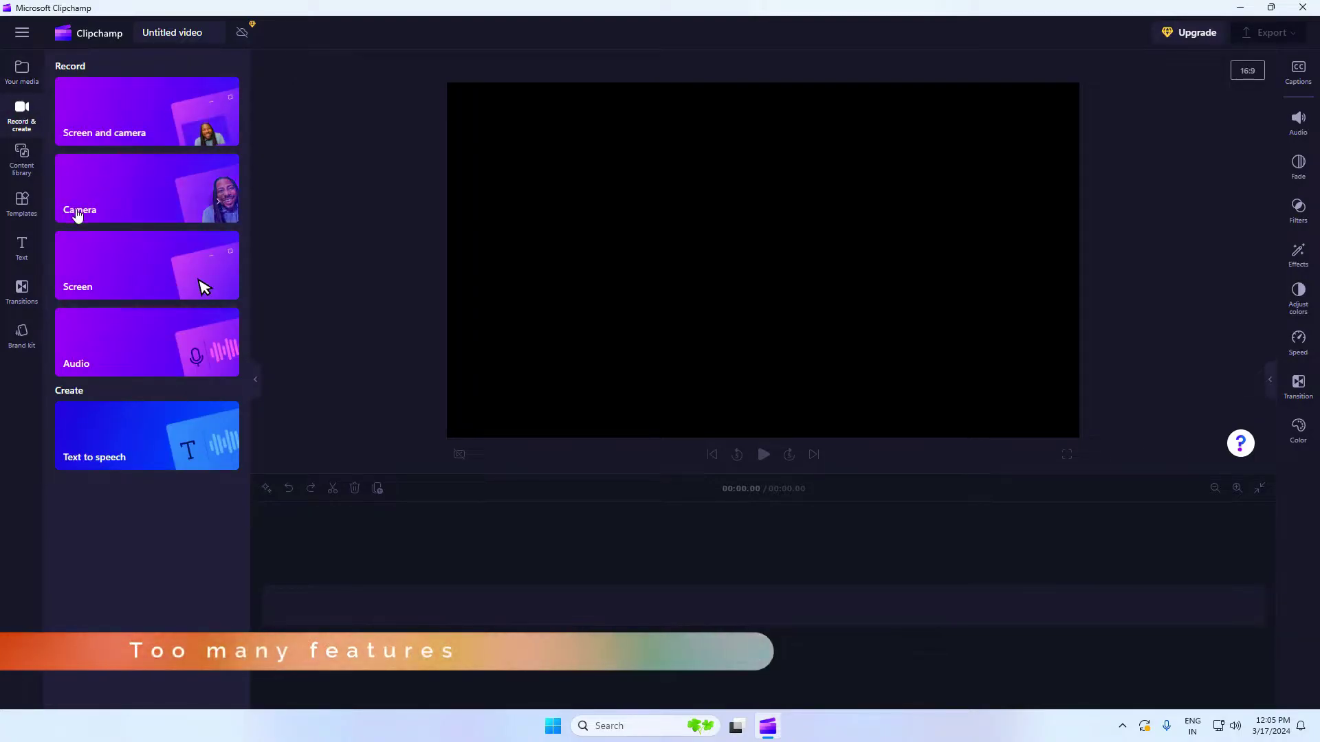
click(21, 159)
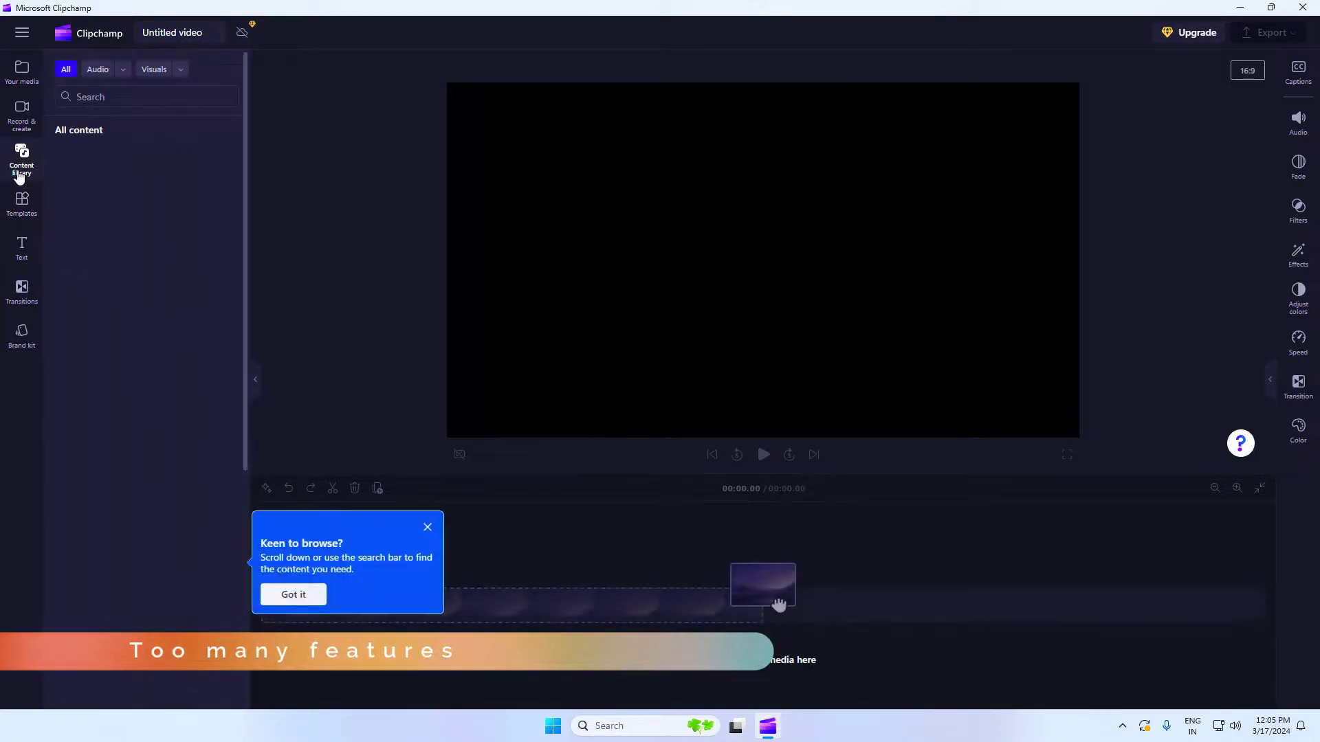
scroll(110, 403, down, 5)
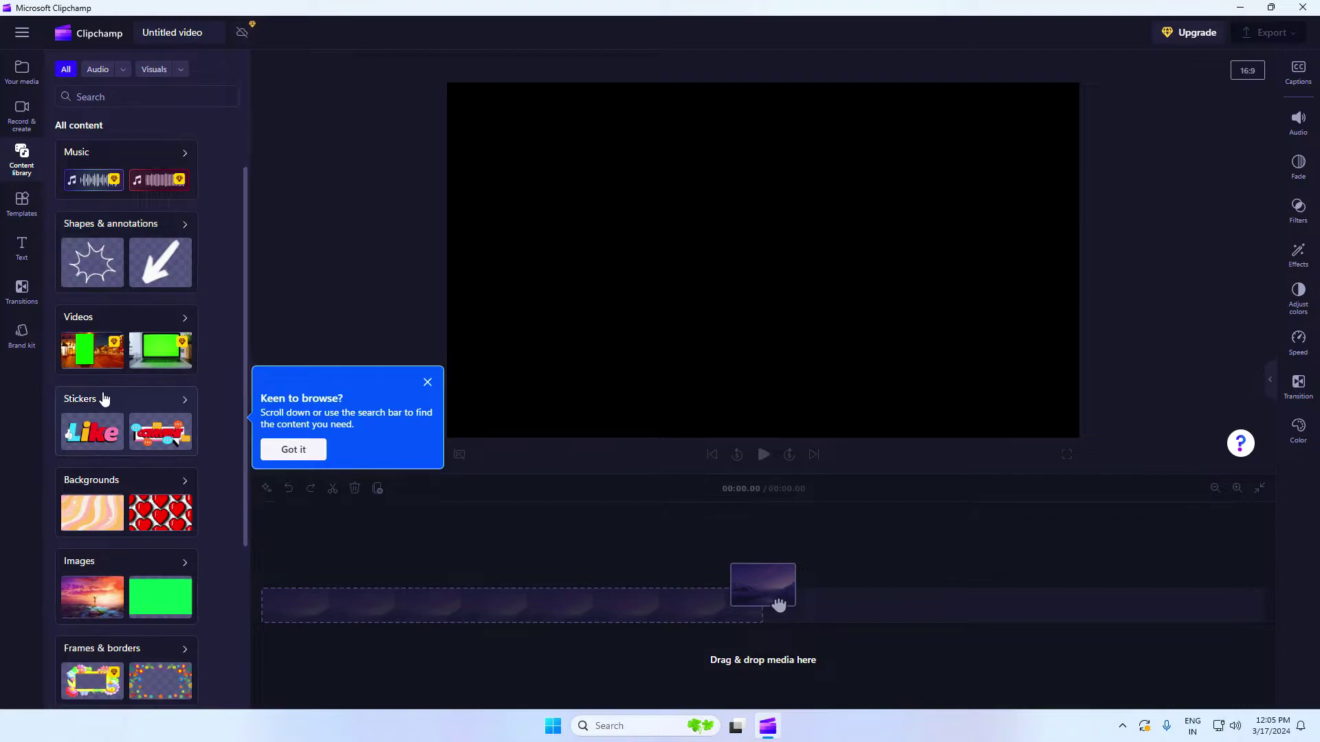
scroll(118, 427, down, 3)
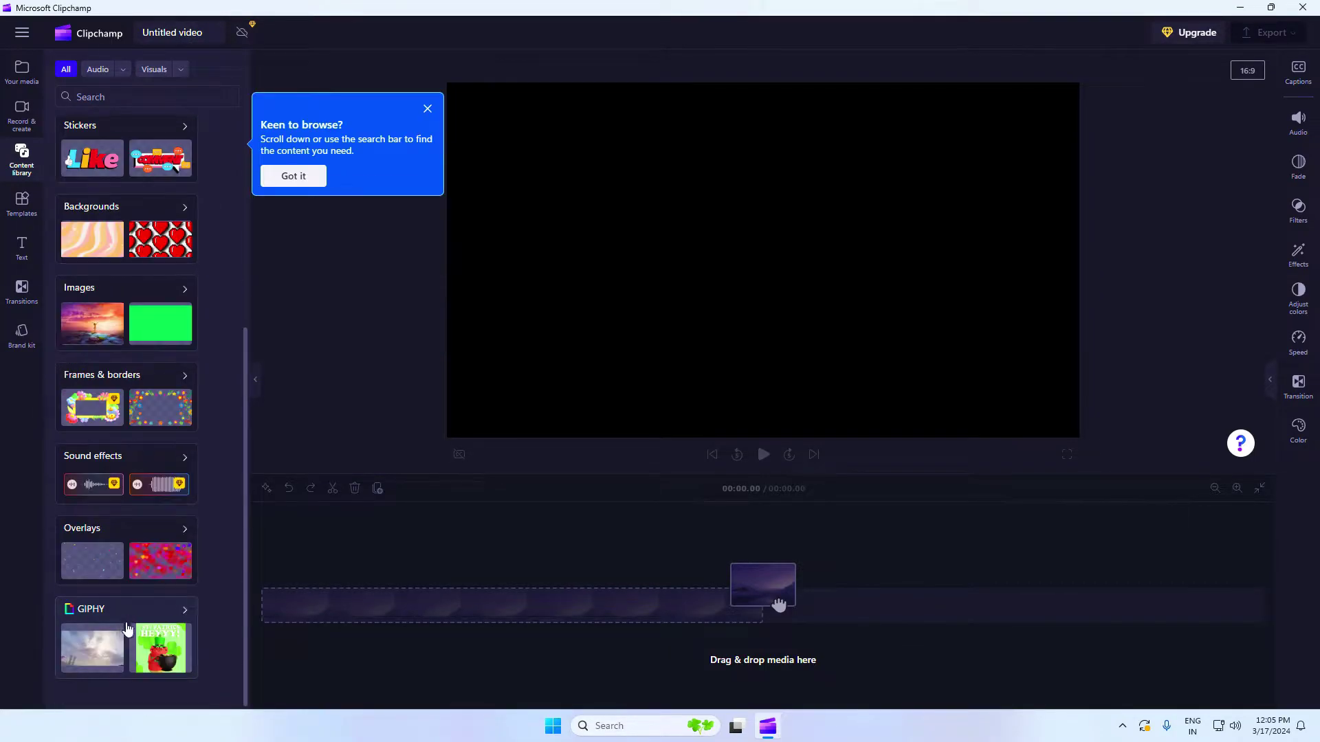
Step: Open the YouTube template category and look through its intro and outro templates
click(21, 213)
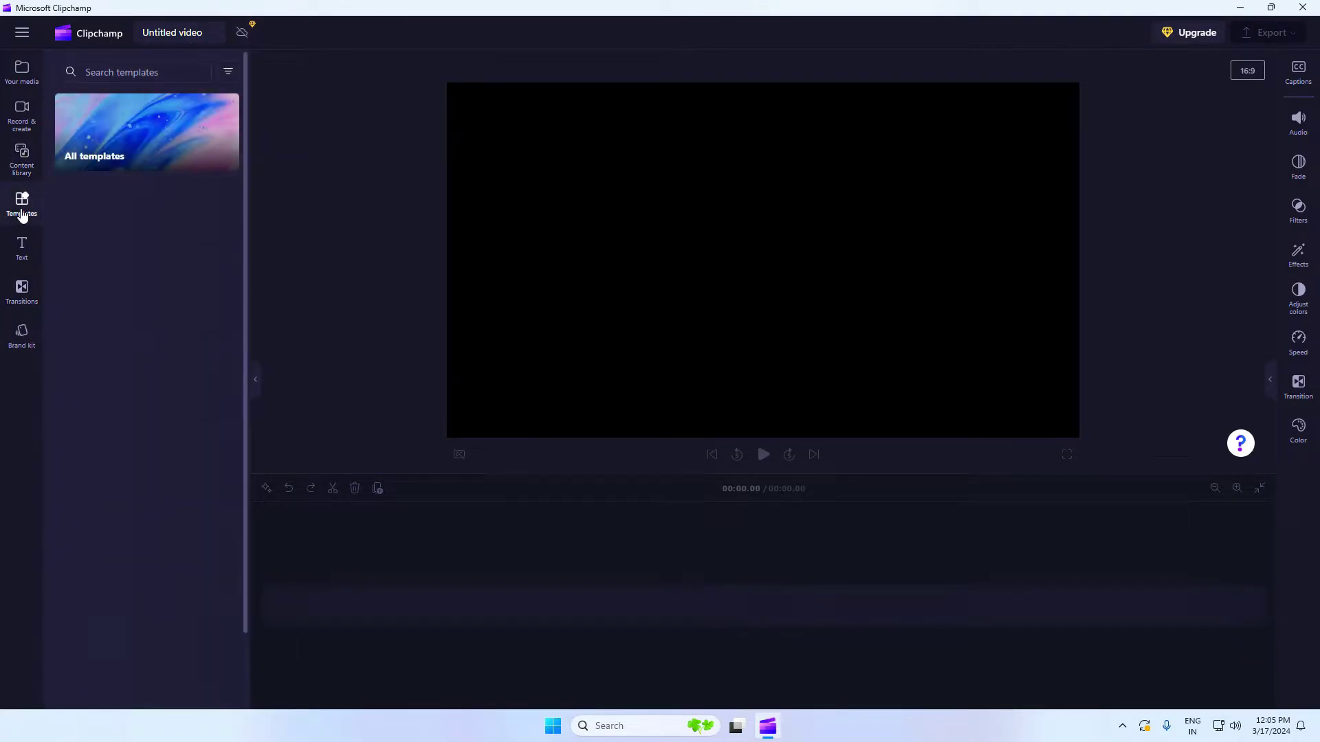
click(138, 225)
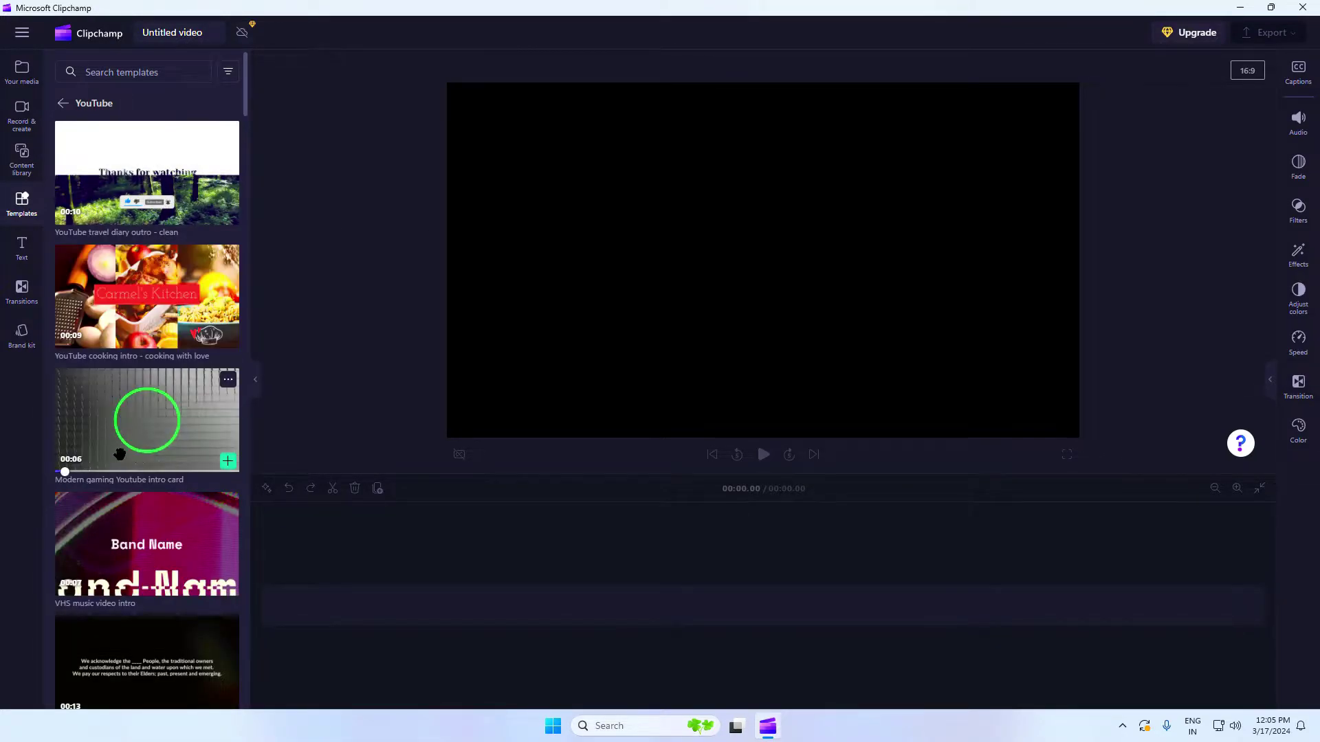
scroll(148, 447, down, 2)
scroll(147, 447, down, 10)
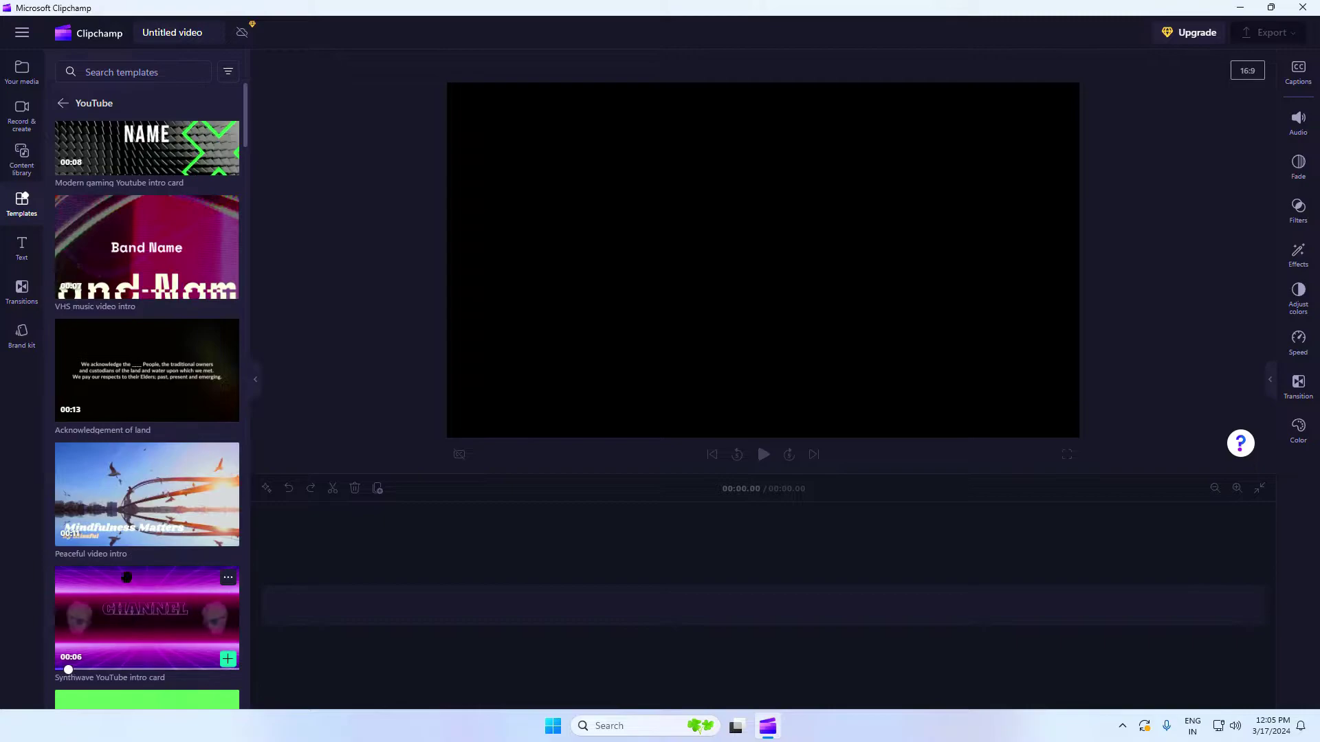
Step: Browse the available title text styles and the list of transitions
click(23, 260)
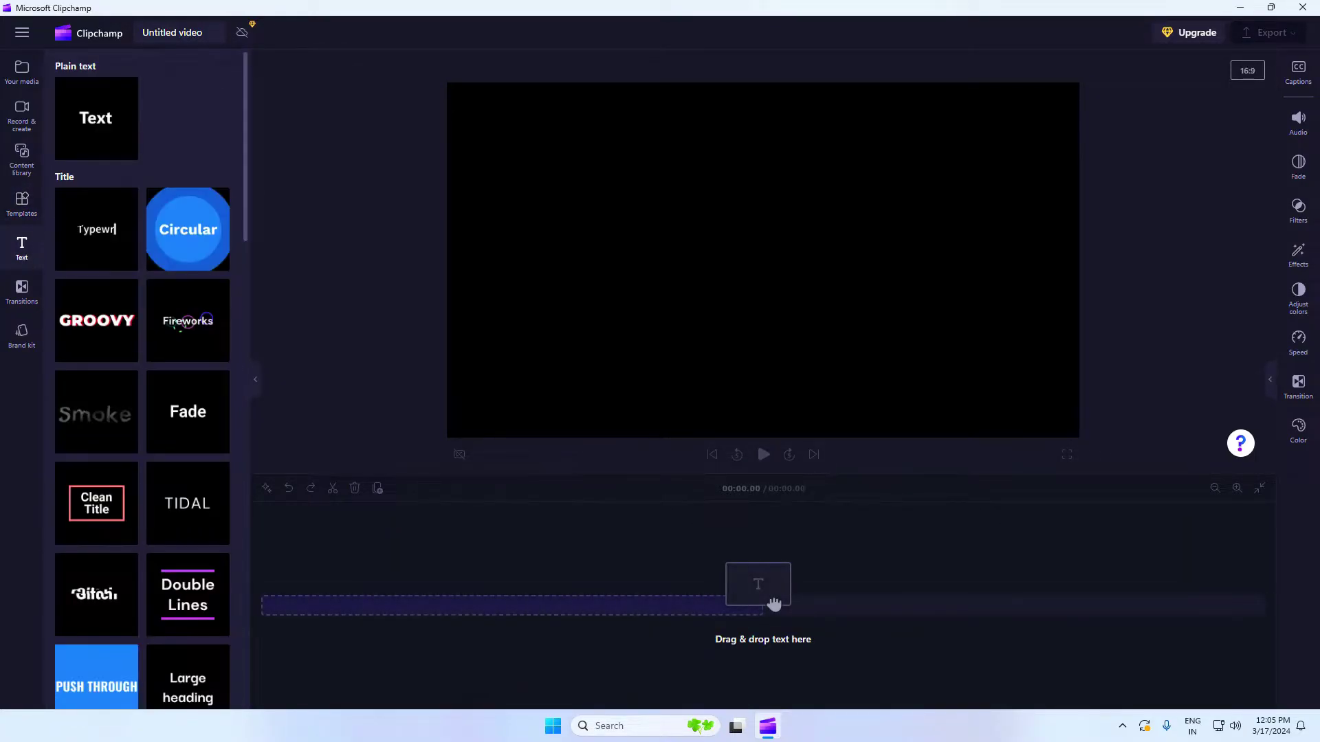
scroll(104, 352, down, 2)
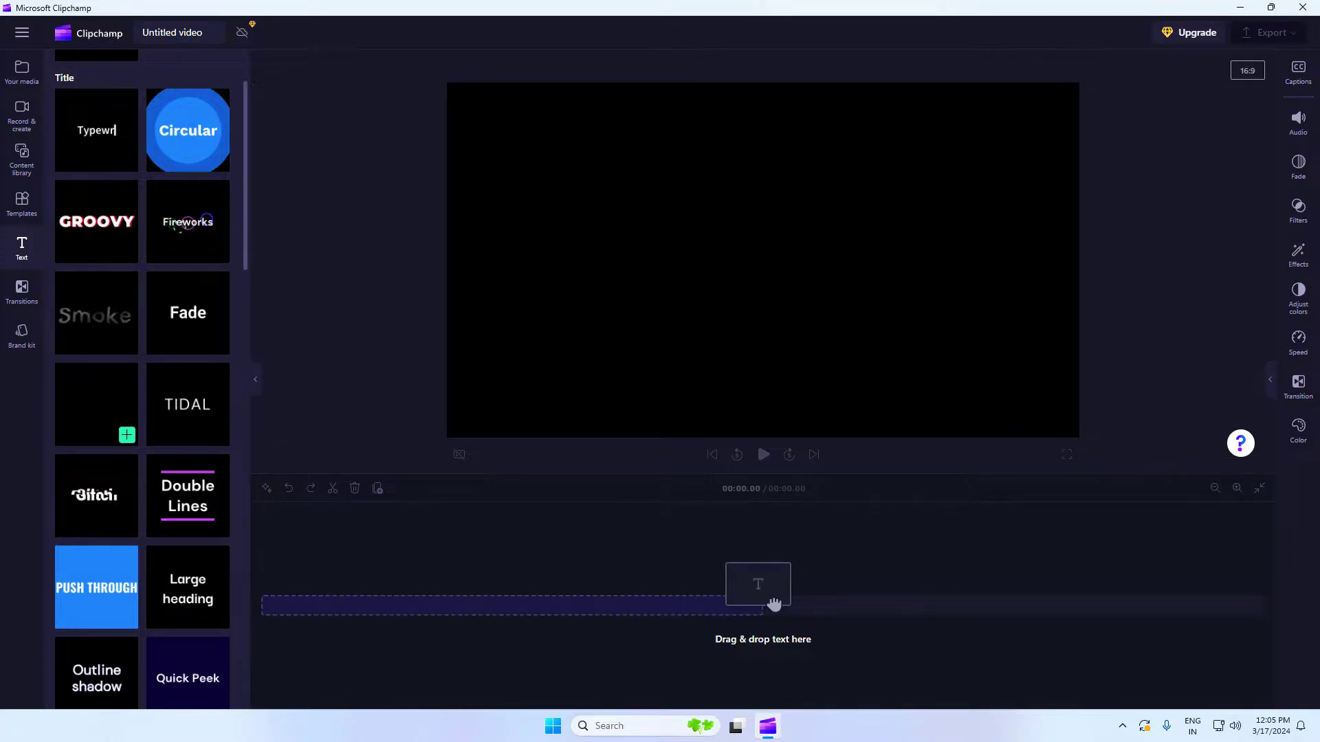
scroll(196, 624, down, 6)
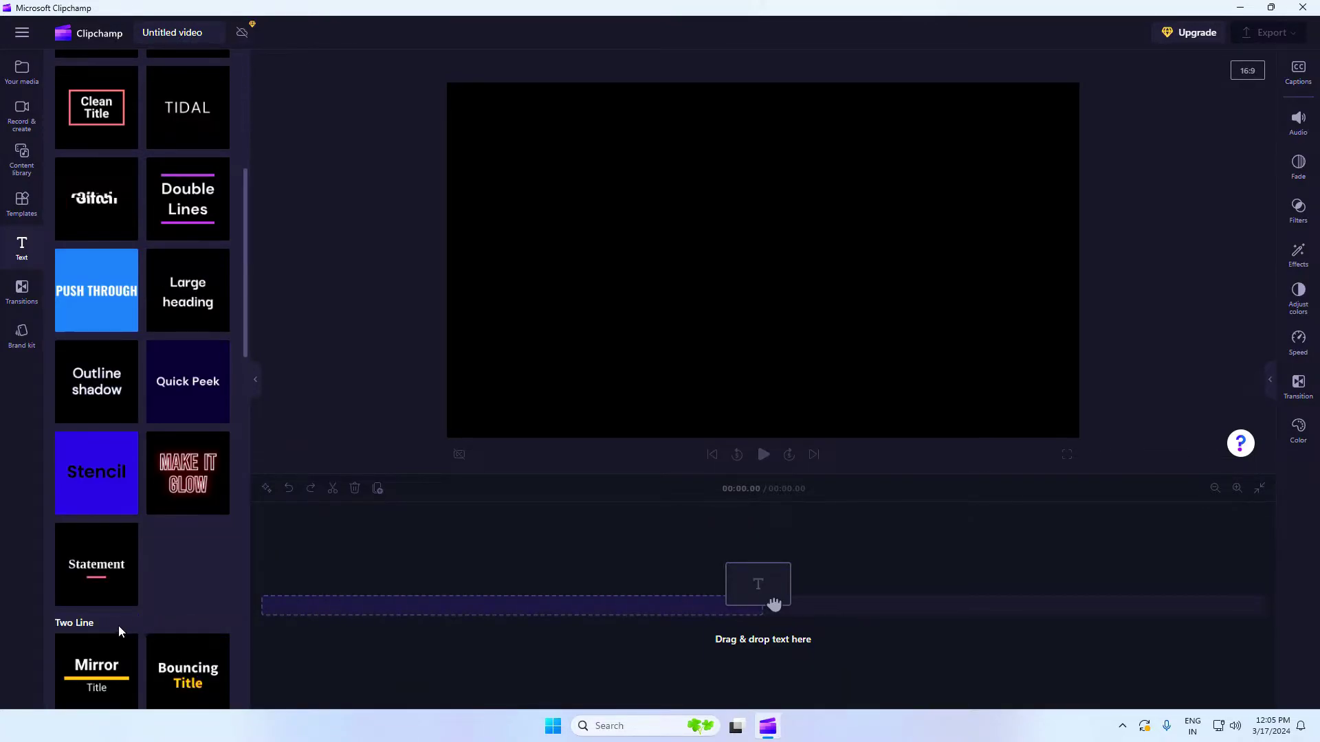
click(22, 288)
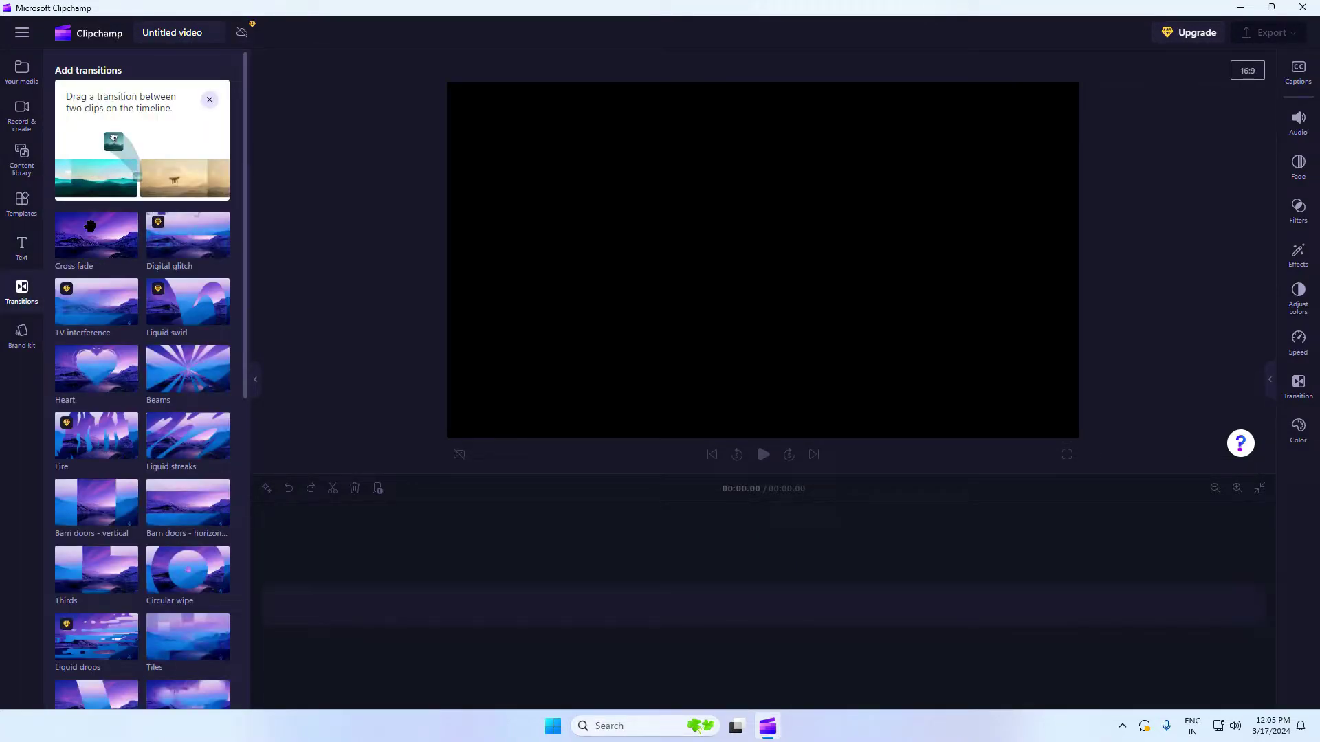
scroll(96, 526, down, 3)
scroll(96, 527, down, 6)
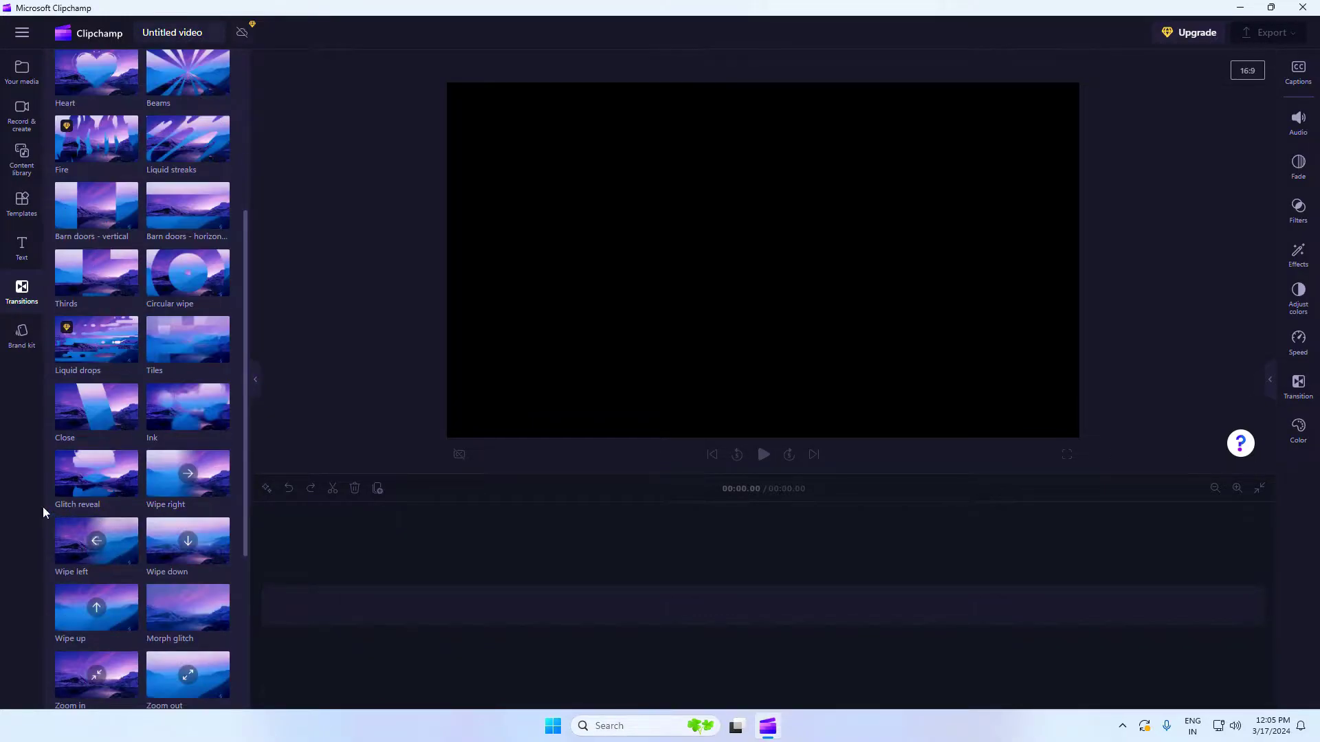
Step: Look over the captions, audio, fade, filters, effects, color adjustment, speed, transition and color settings
click(1299, 70)
click(1299, 123)
click(1299, 167)
click(1298, 209)
click(1295, 256)
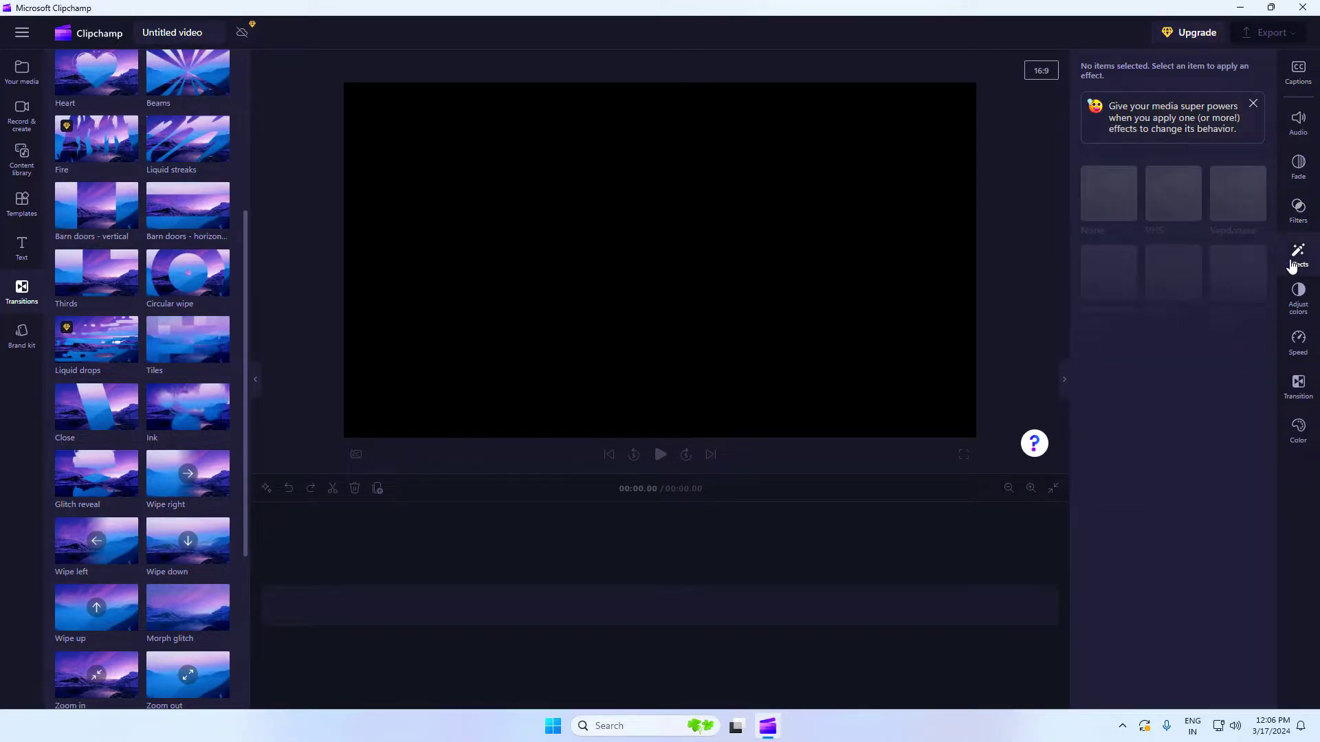
click(1298, 294)
click(1298, 340)
click(1297, 380)
click(1299, 429)
click(1299, 430)
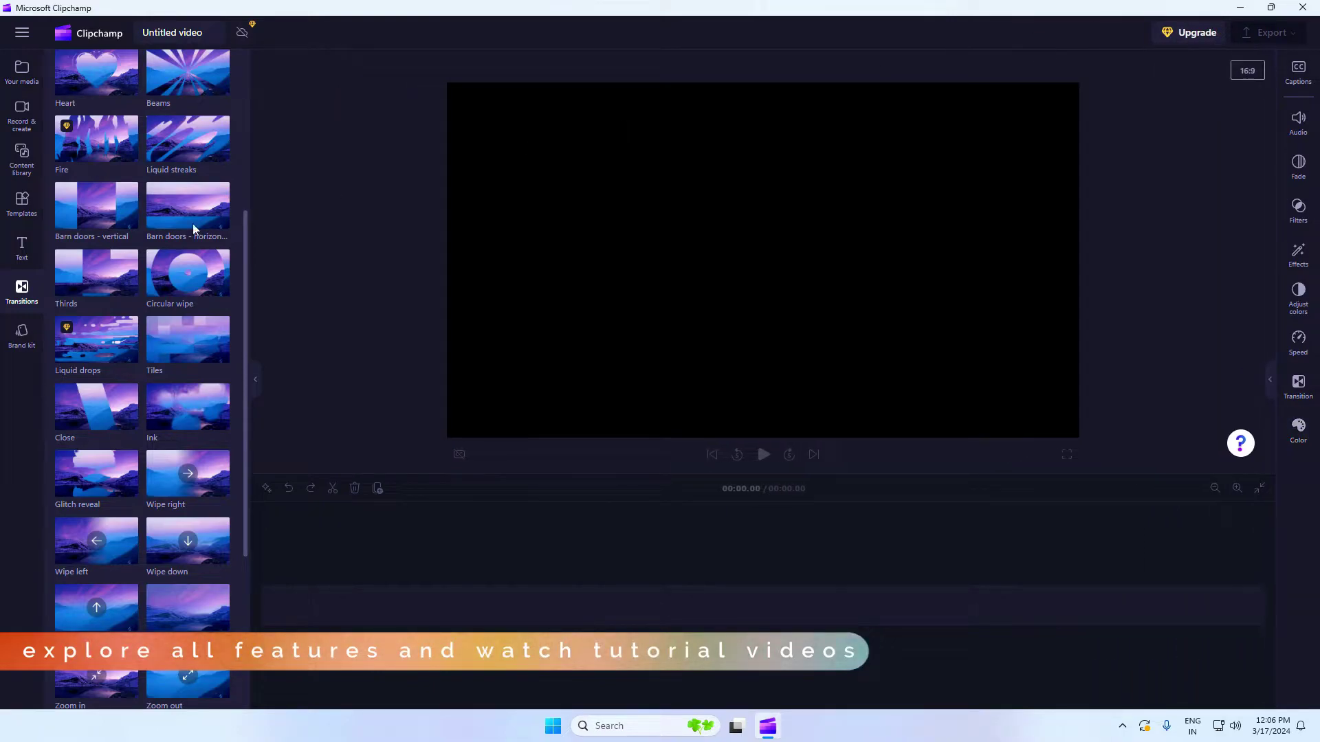
click(21, 82)
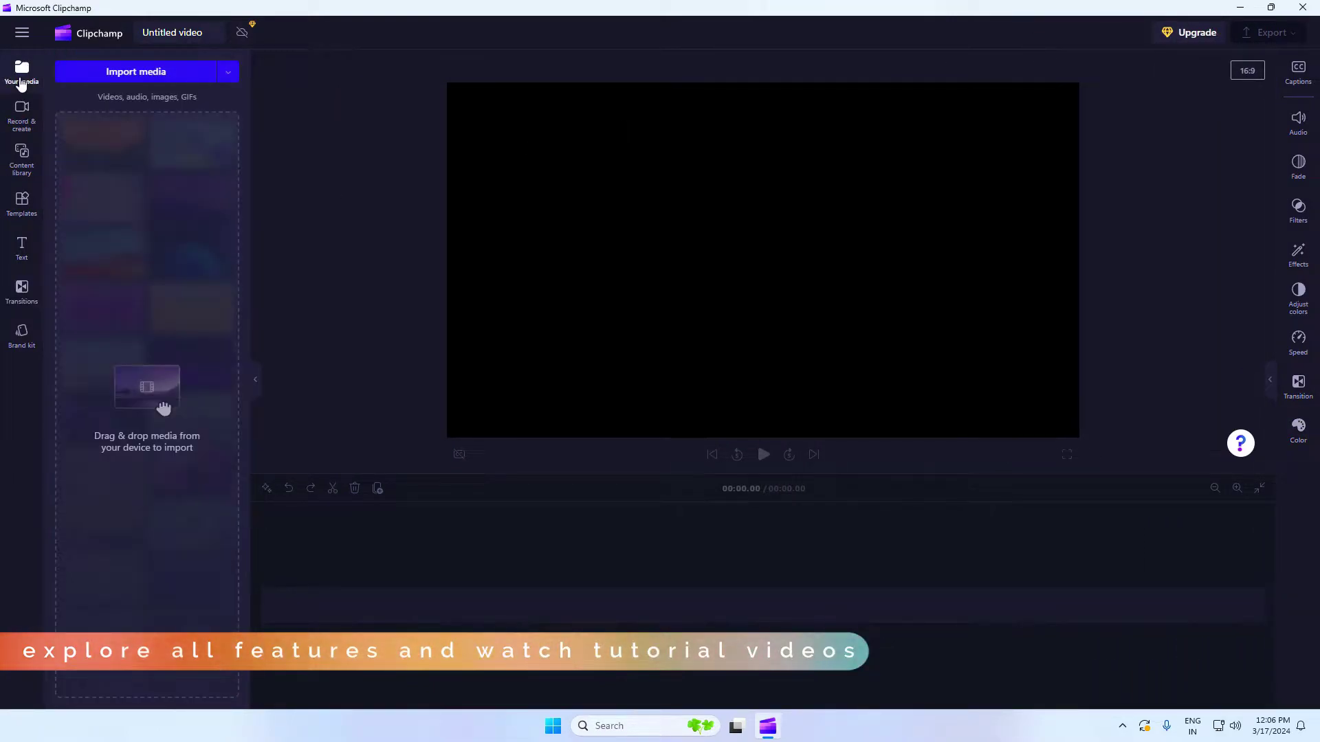
click(128, 74)
scroll(54, 309, down, 1)
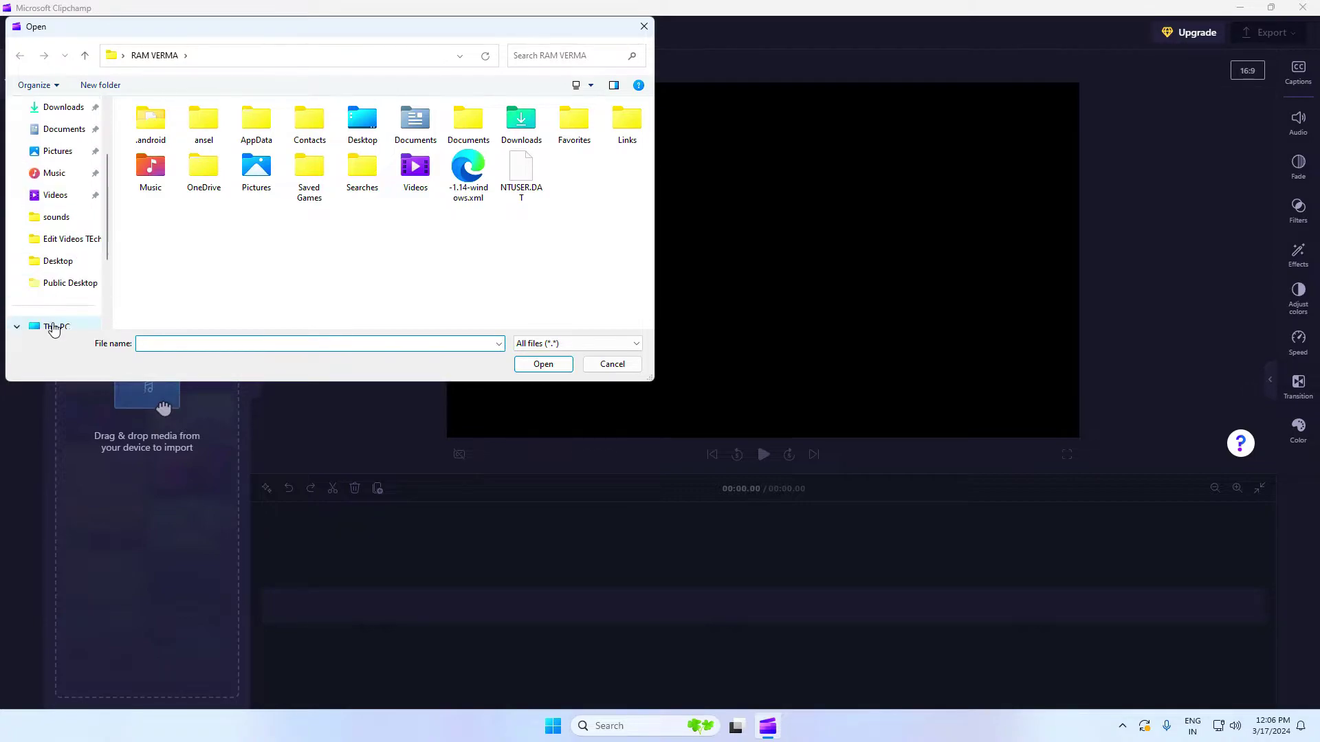
click(47, 265)
double_click(144, 156)
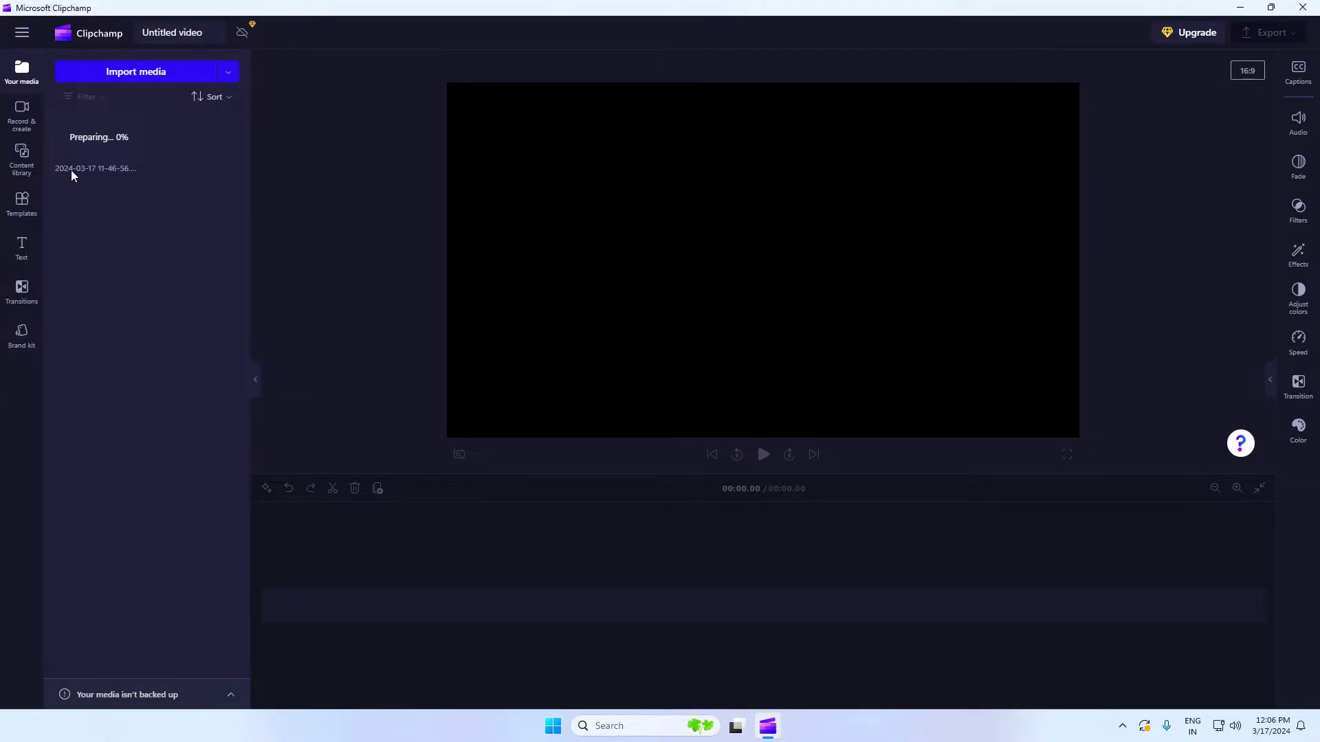
drag(91, 146, 301, 617)
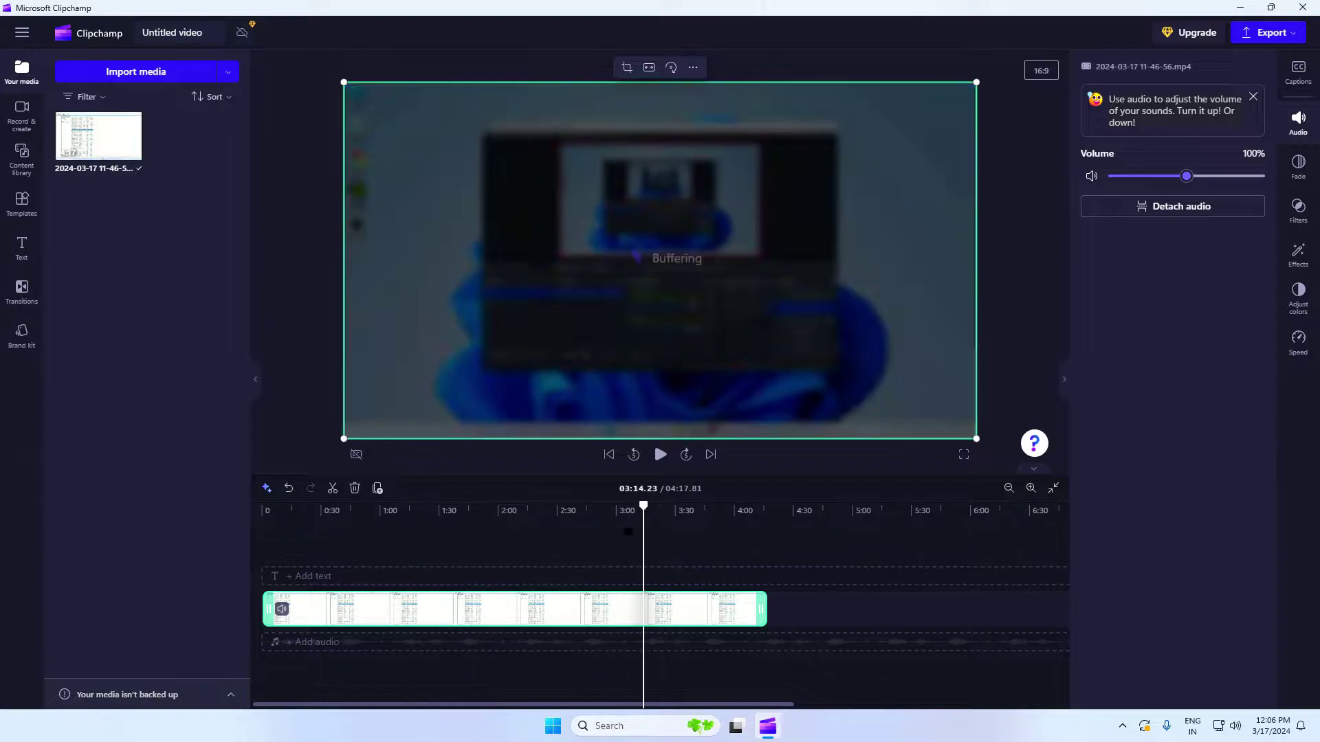
Step: Trim the end of the clip to about 3:02 and split it at about 1:10
drag(303, 509, 400, 508)
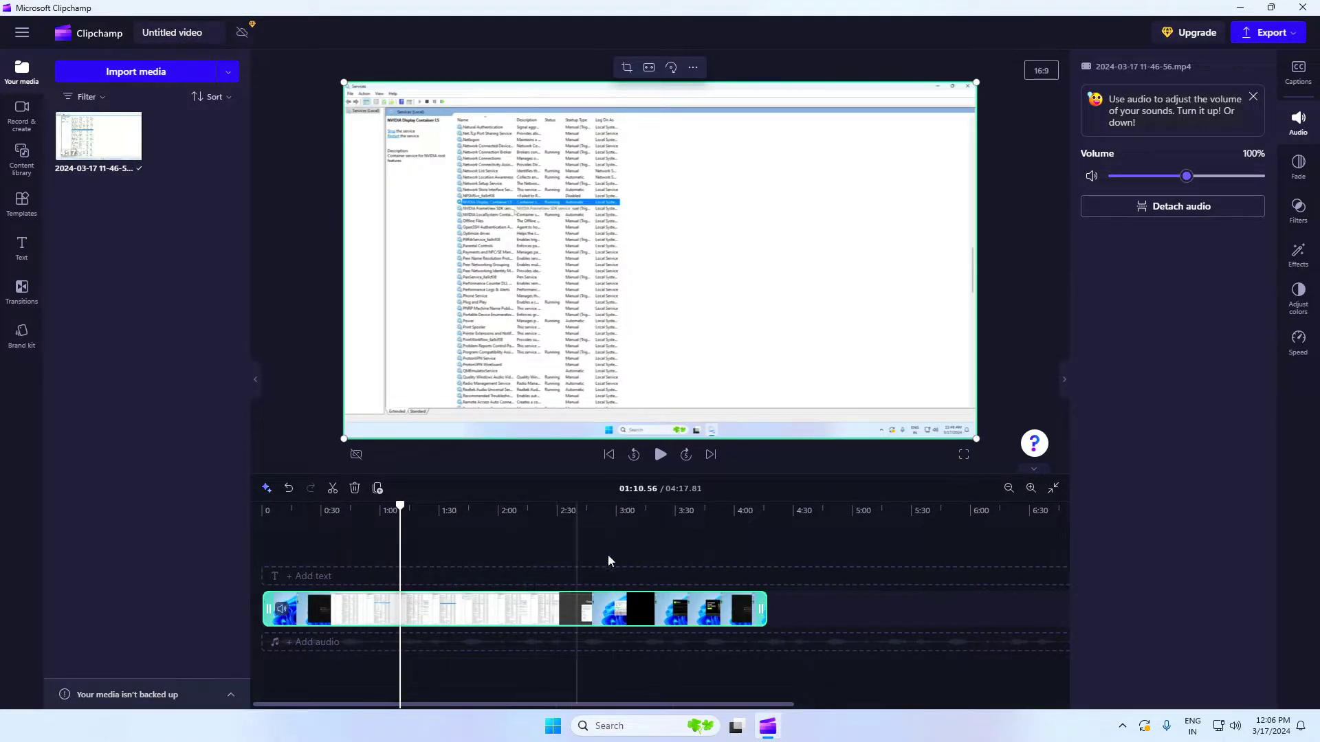
drag(761, 609, 618, 609)
click(332, 488)
Step: Apply the Vibrant vlogger filter to the first segment of the split clip
drag(411, 538, 365, 606)
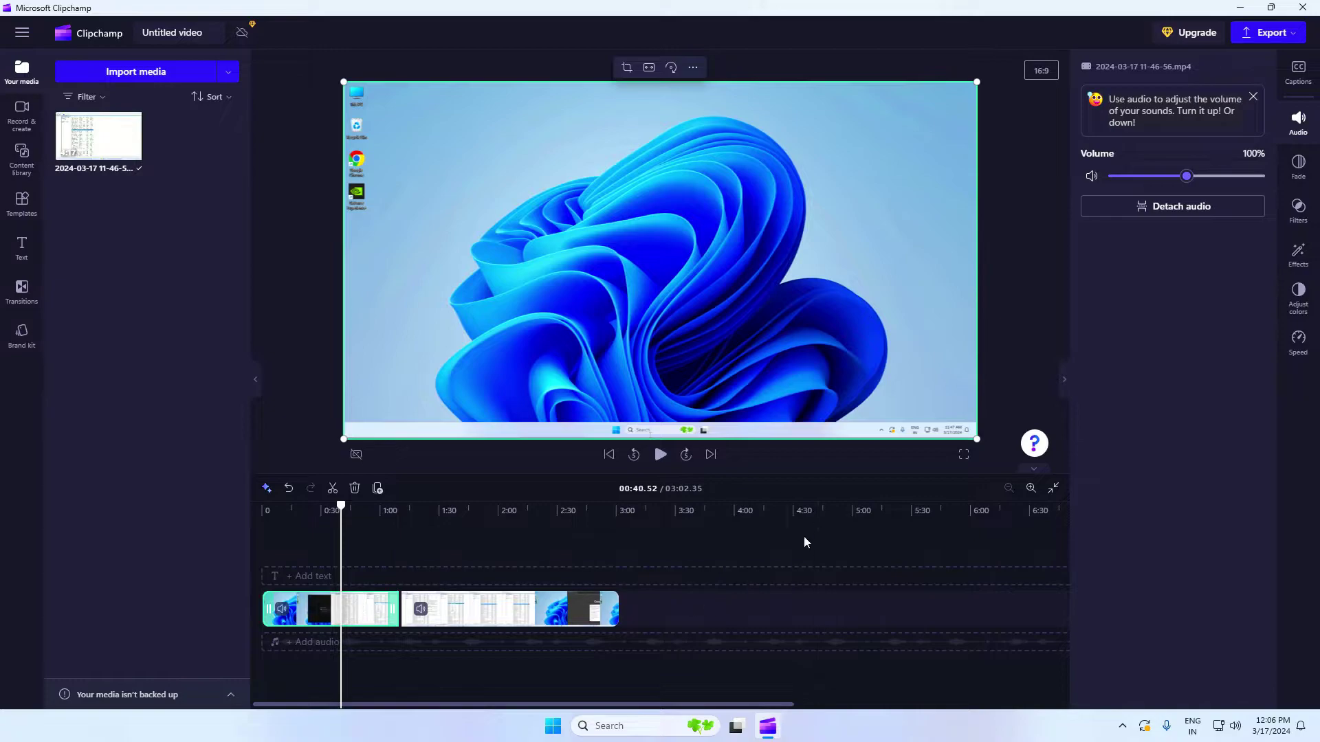
click(1309, 168)
click(1299, 201)
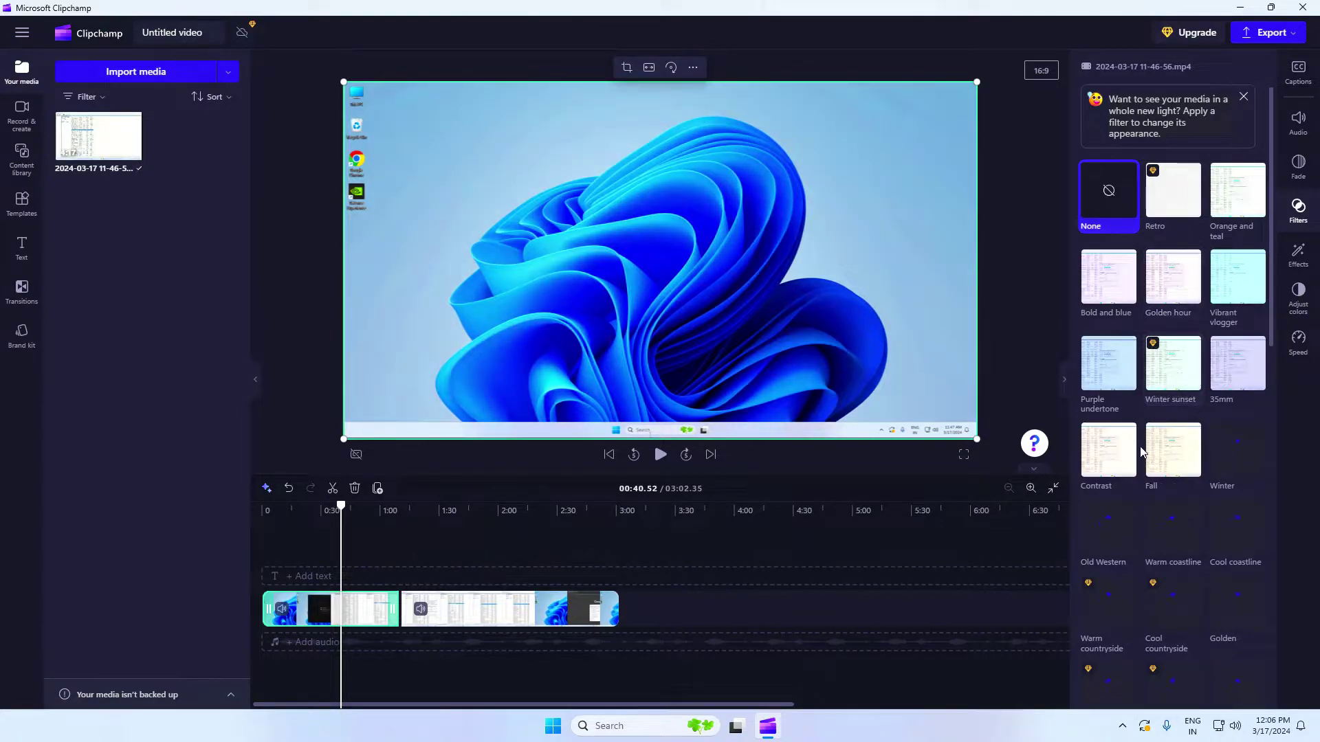
click(1250, 281)
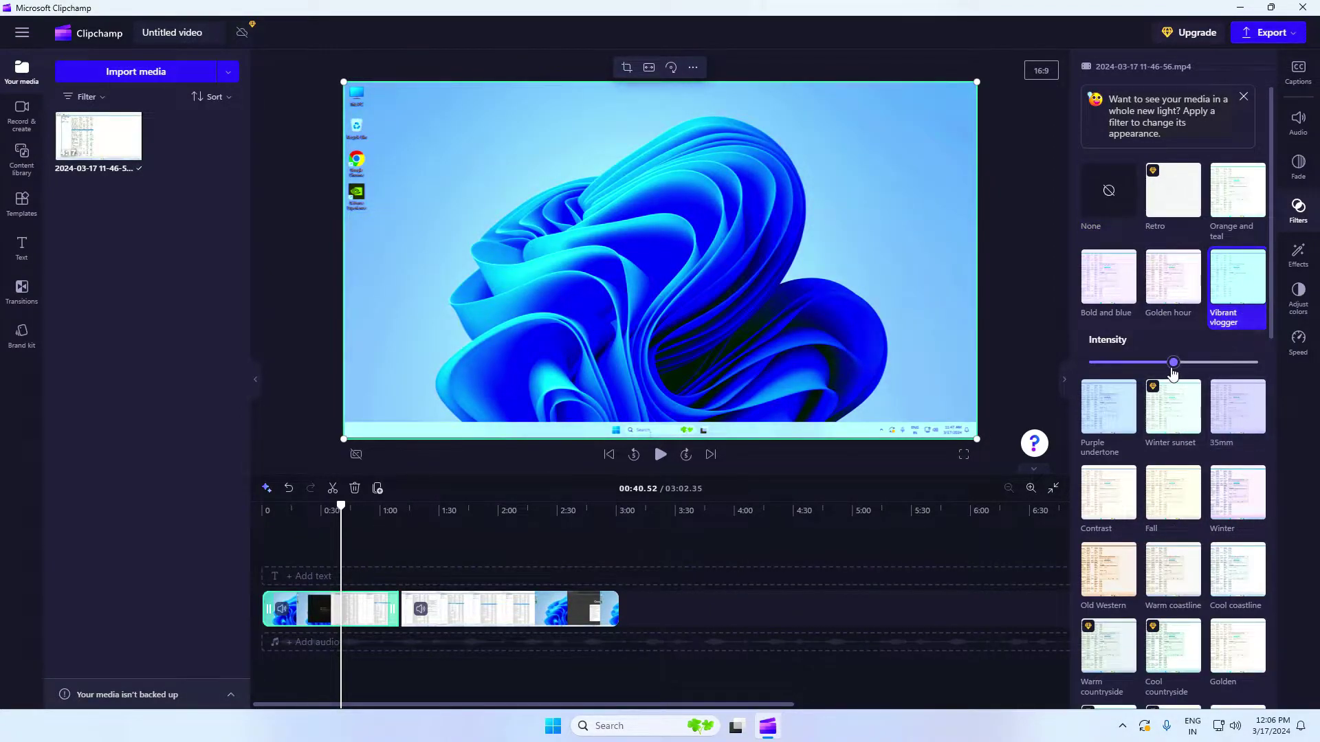
Step: Look over the speed, color adjustment, effects and filter settings, as well as the recording, content library and template options
click(1298, 341)
click(1296, 305)
click(1297, 270)
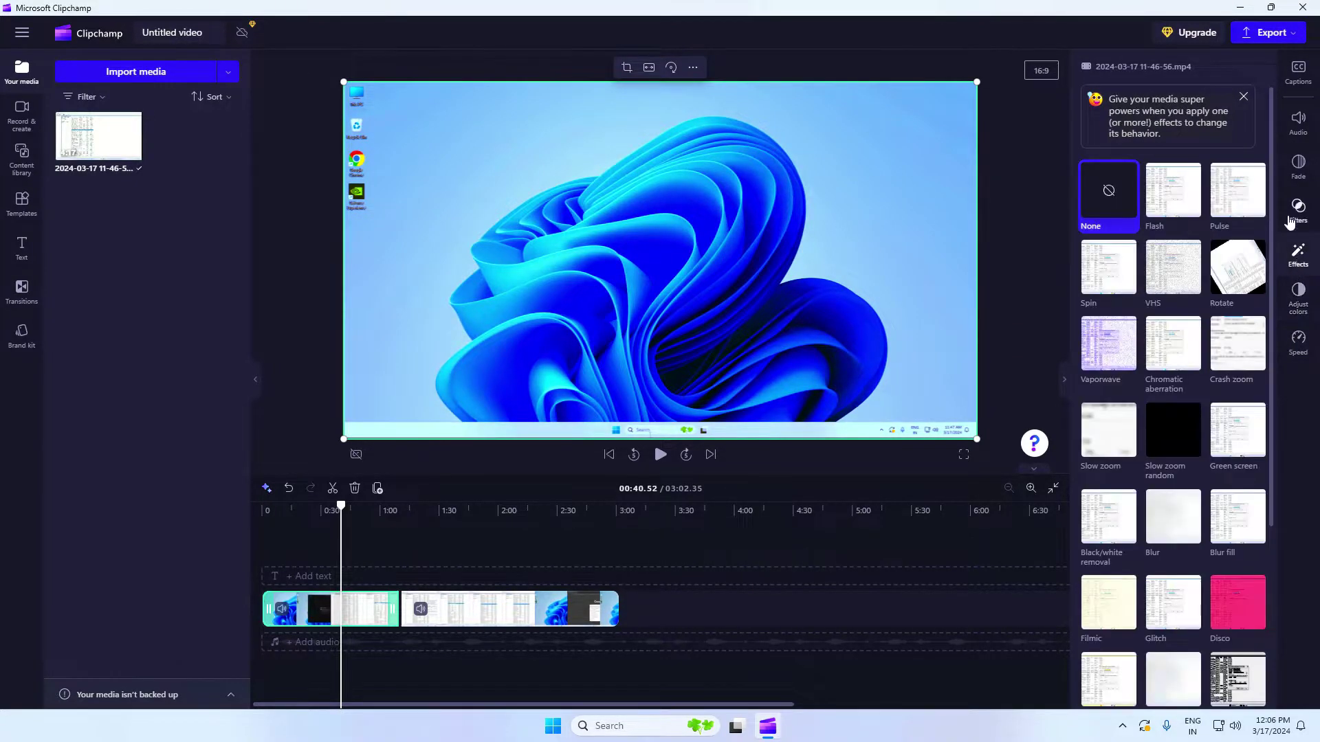
click(1289, 213)
click(21, 113)
click(22, 154)
click(23, 204)
Step: Add a plain text overlay at about 0:49 and a Smoke title at about 1:06 above the video
click(22, 249)
drag(96, 117, 365, 583)
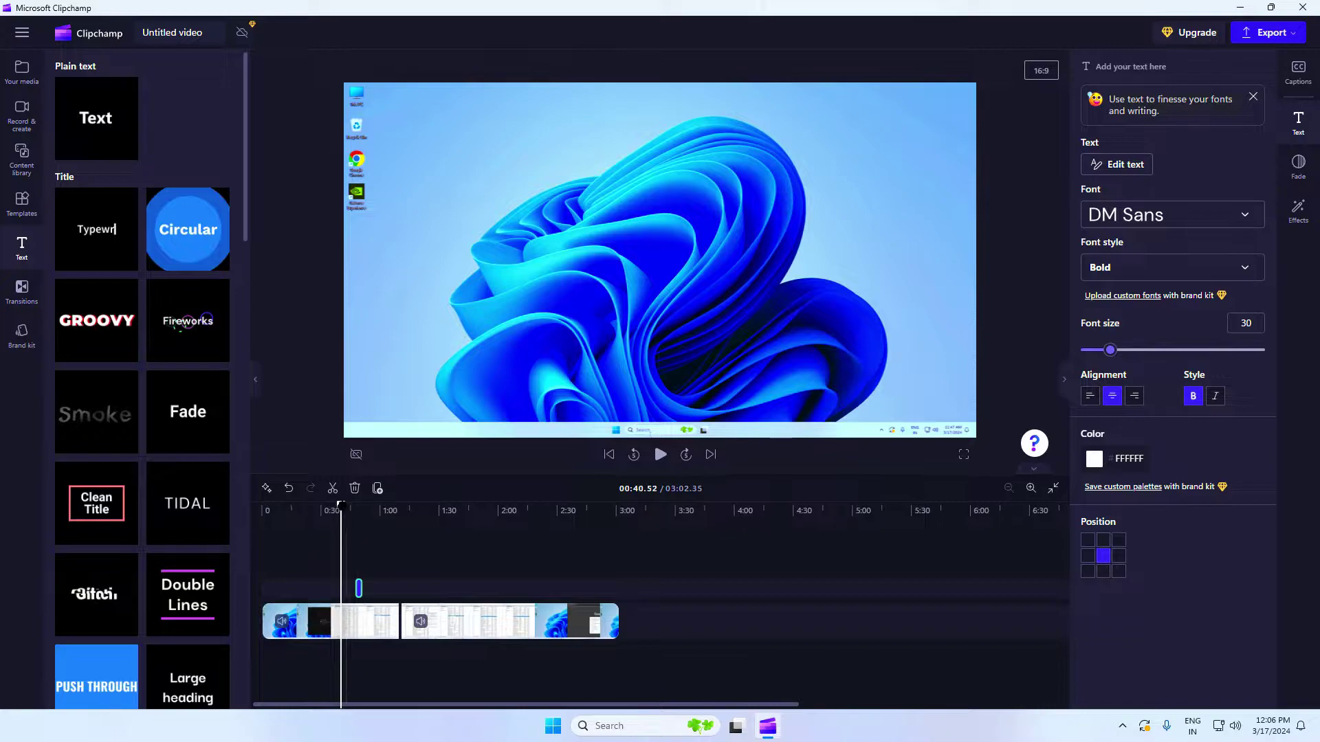
drag(340, 506, 363, 506)
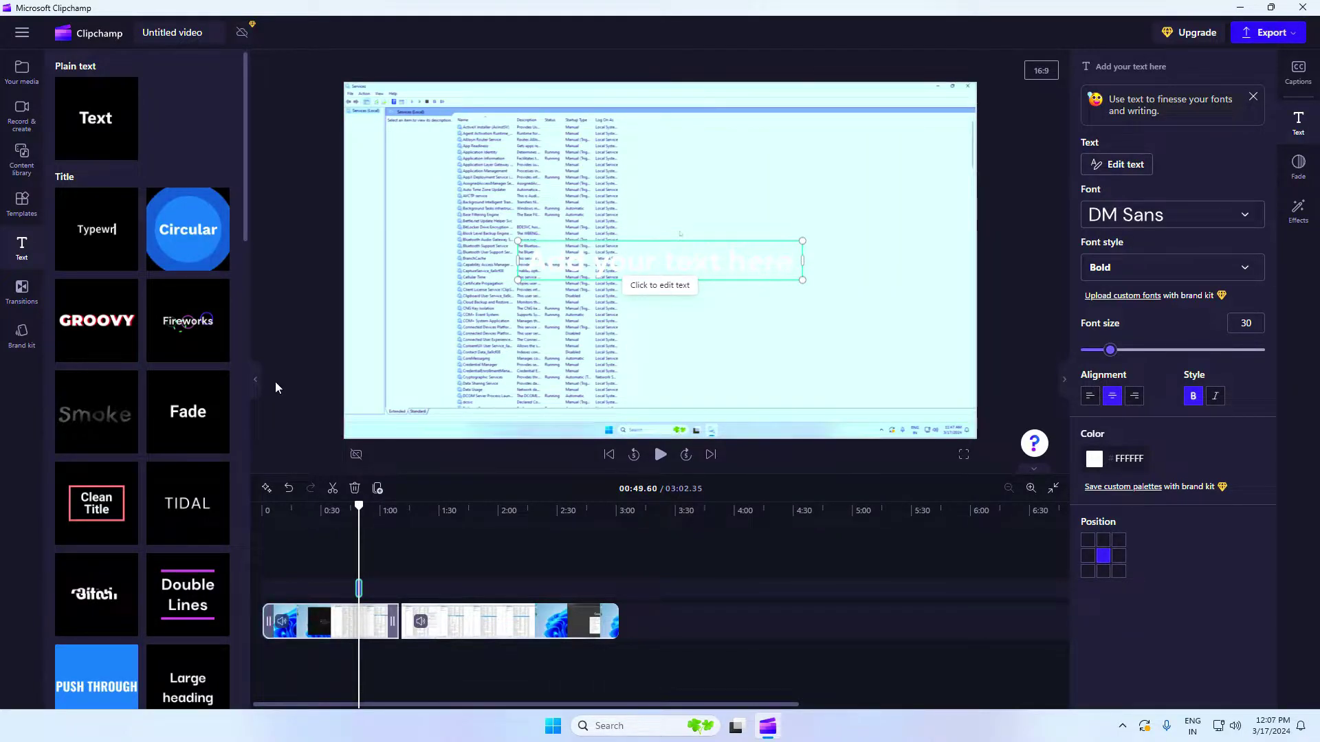
scroll(127, 259, down, 3)
click(127, 259)
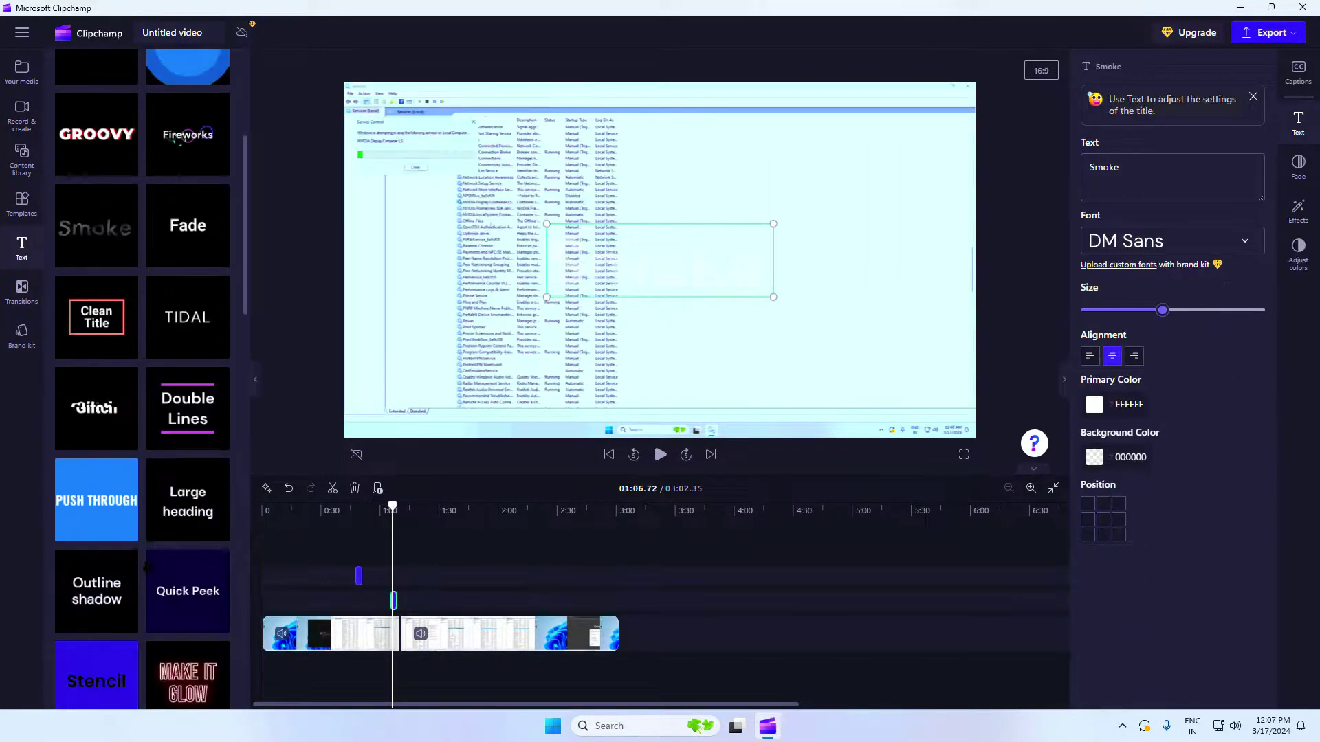
Step: Export the video in 1080p quality, keeping the name Untitled video
click(1269, 38)
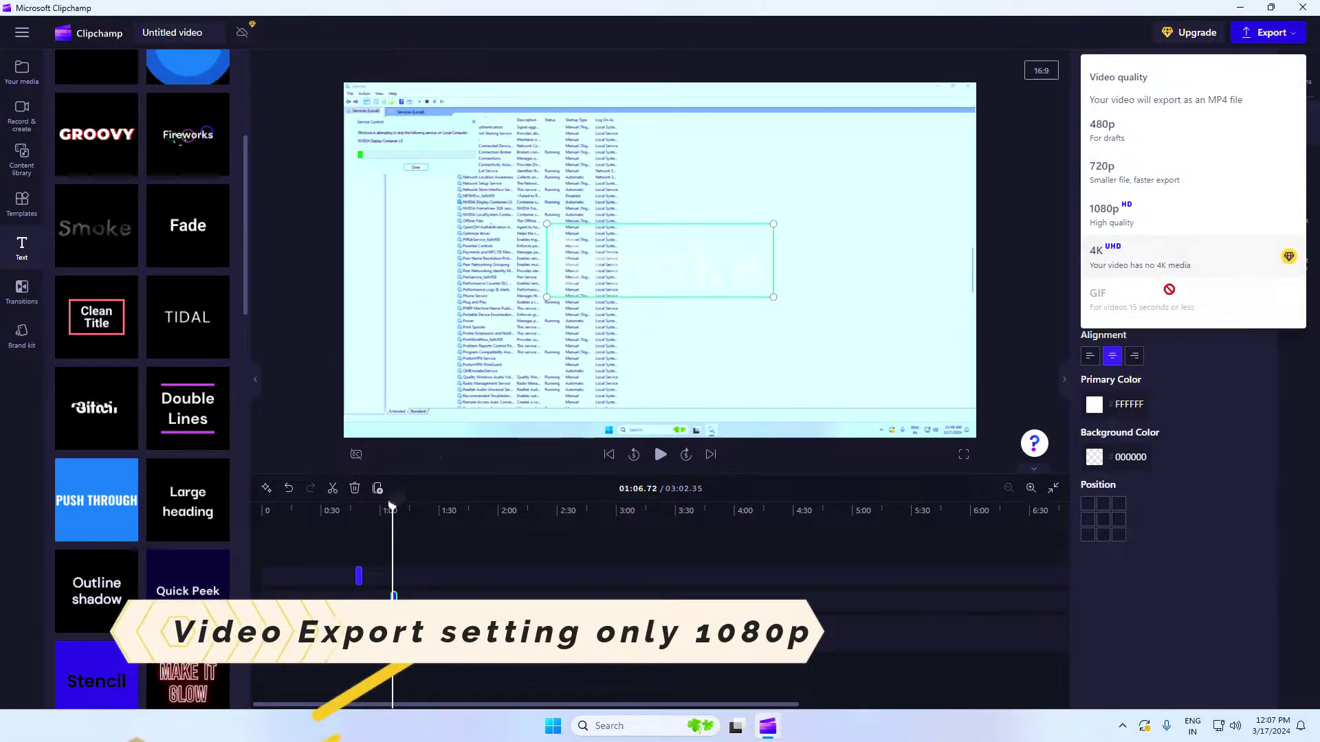
click(1174, 213)
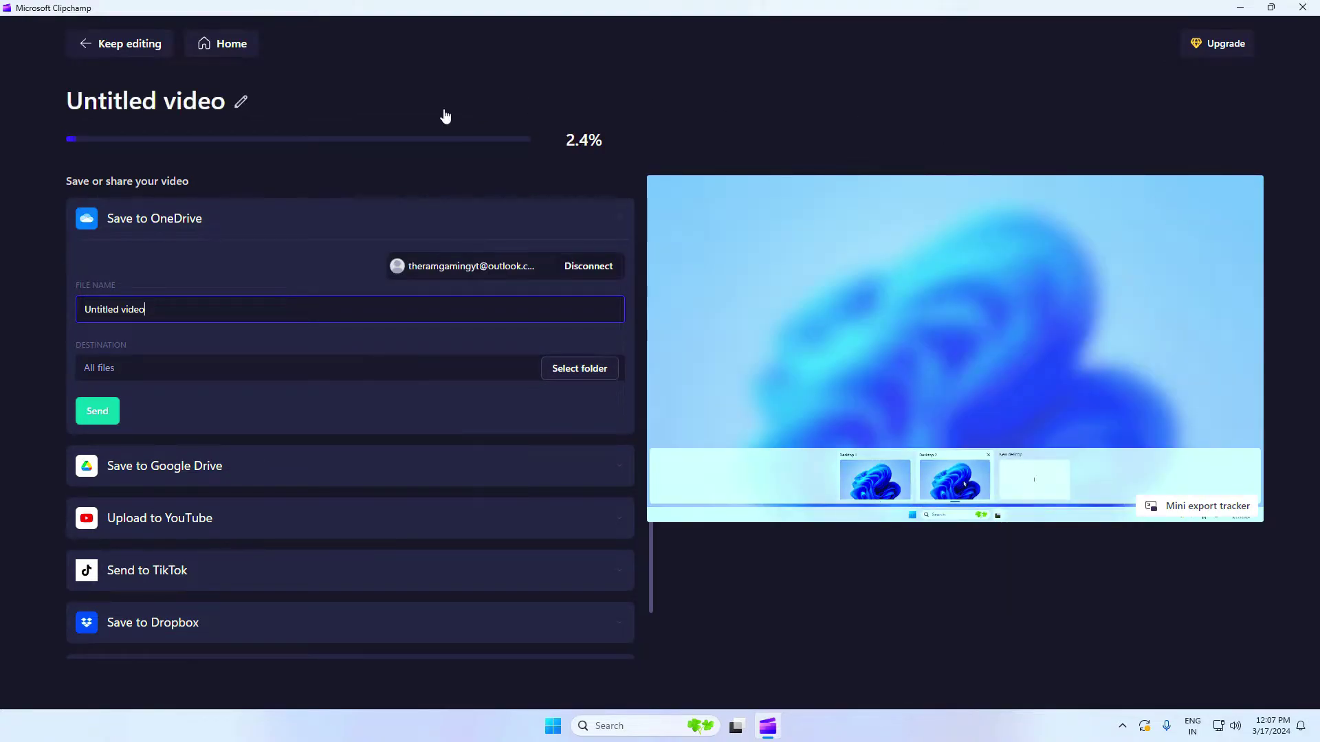
click(124, 110)
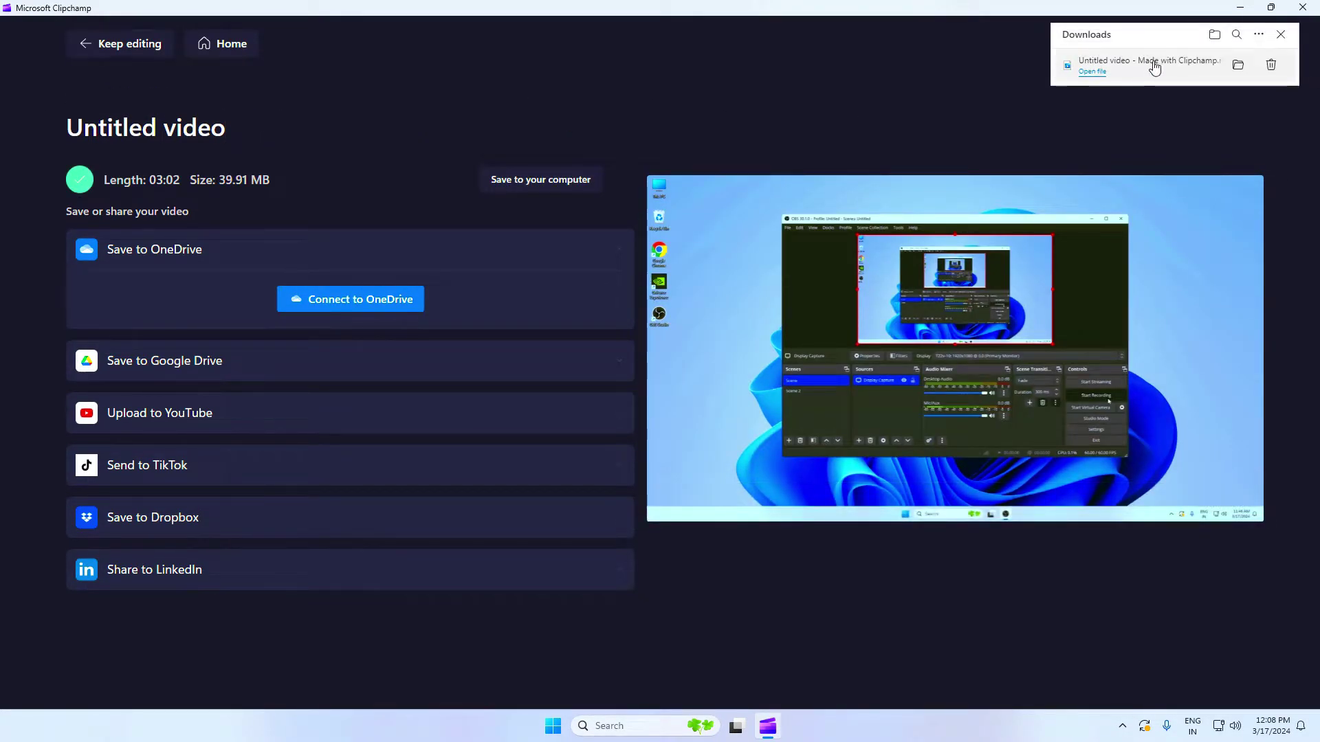
Step: Open the exported Untitled video file in Movies & TV just this once and view it full screen
click(1145, 64)
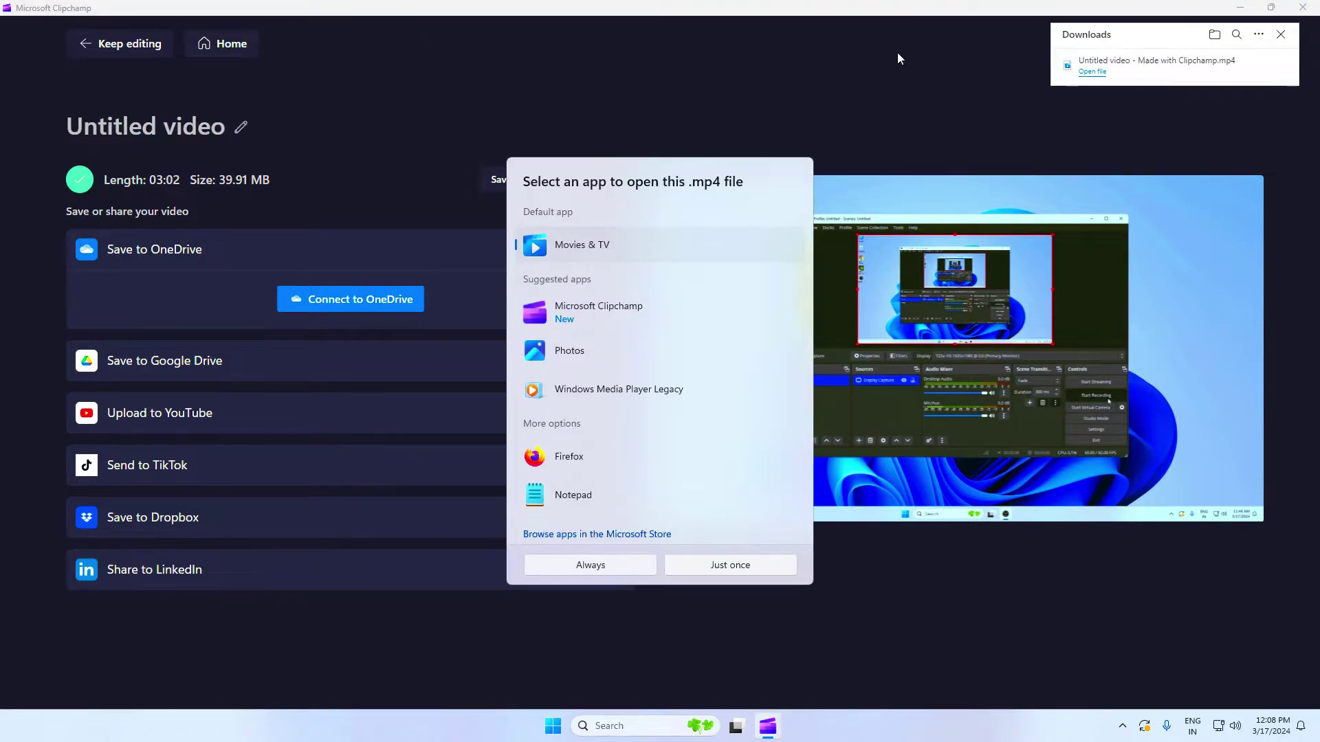
click(742, 564)
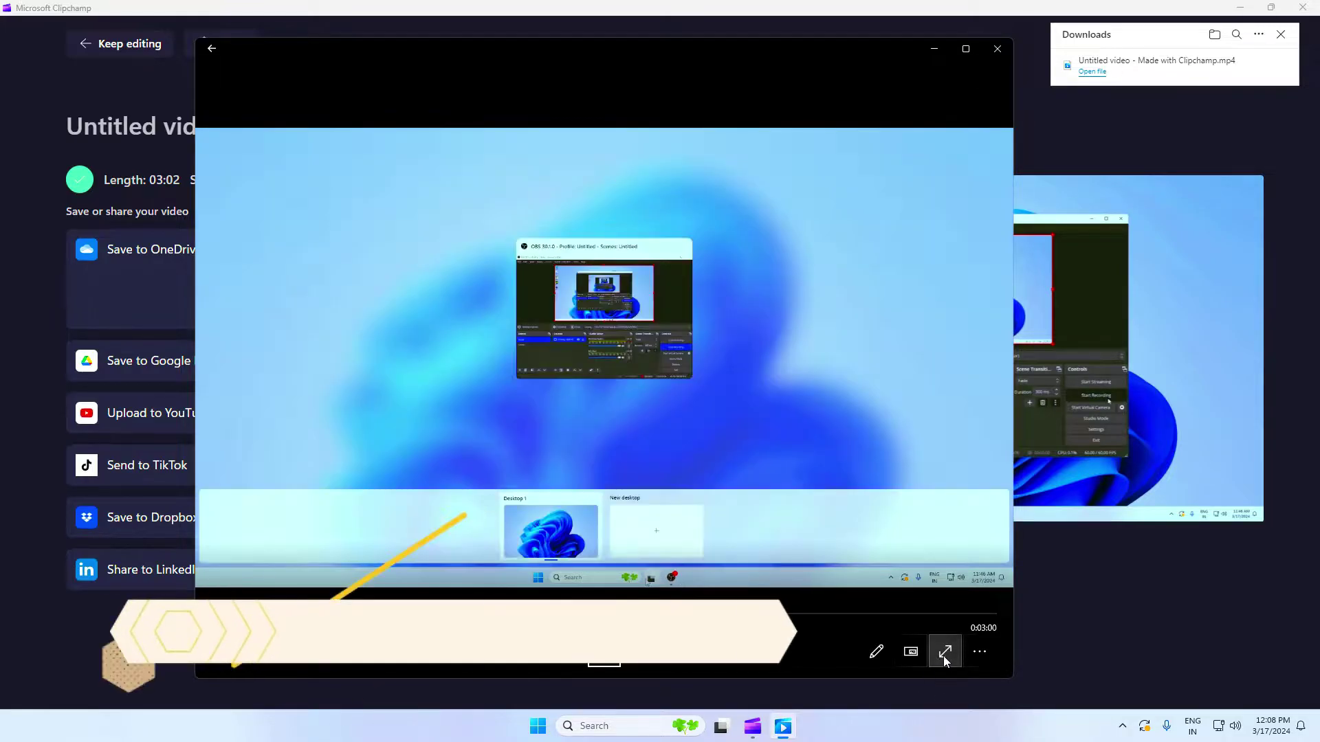
click(945, 652)
click(1251, 705)
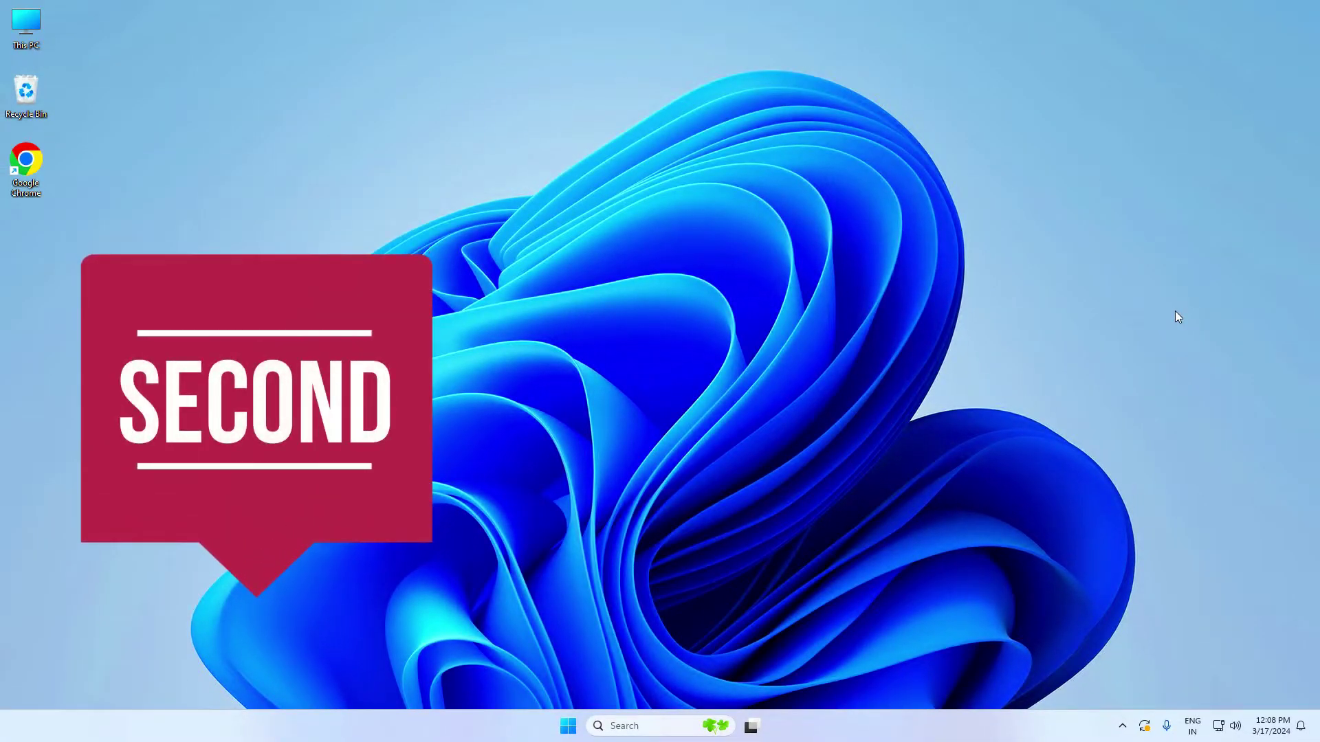
Step: Search Google in Chrome for "capcut for pc" and open the CapCut Desktop result on capcut.com
double_click(26, 161)
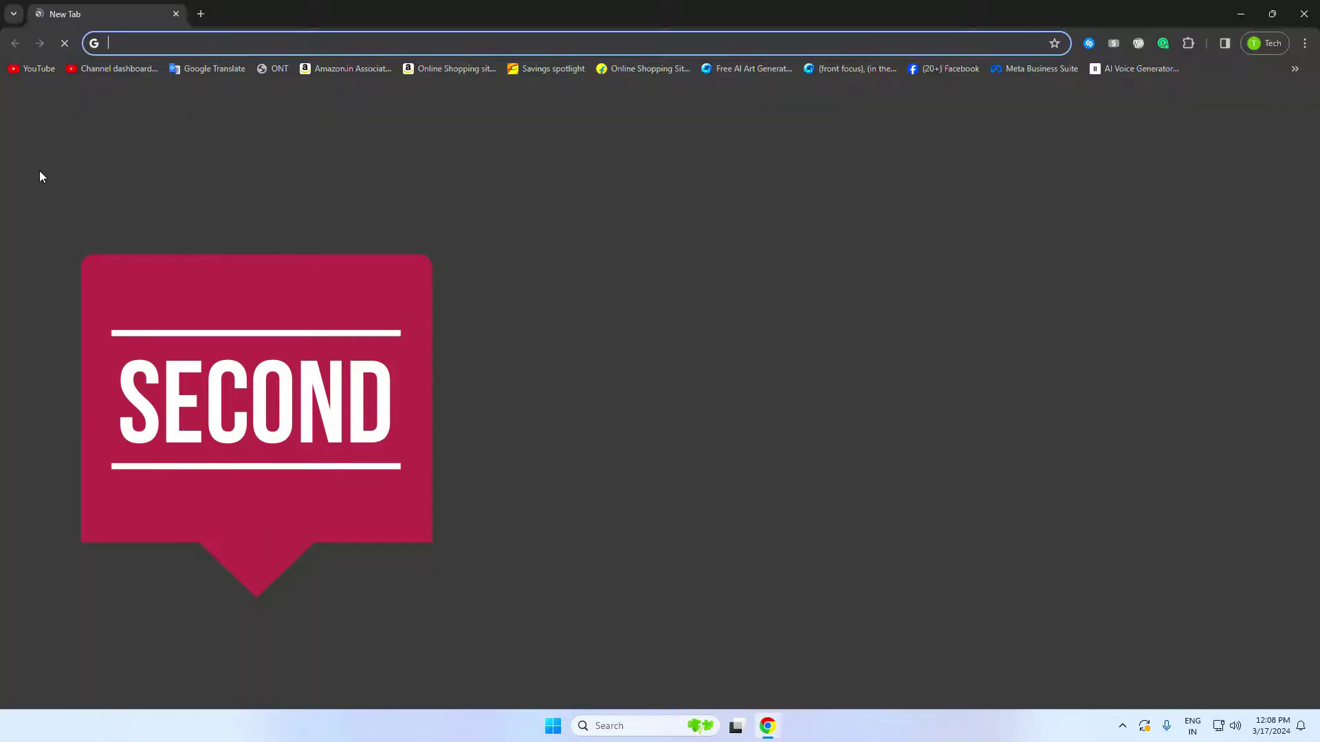
click(583, 295)
text(capcut)
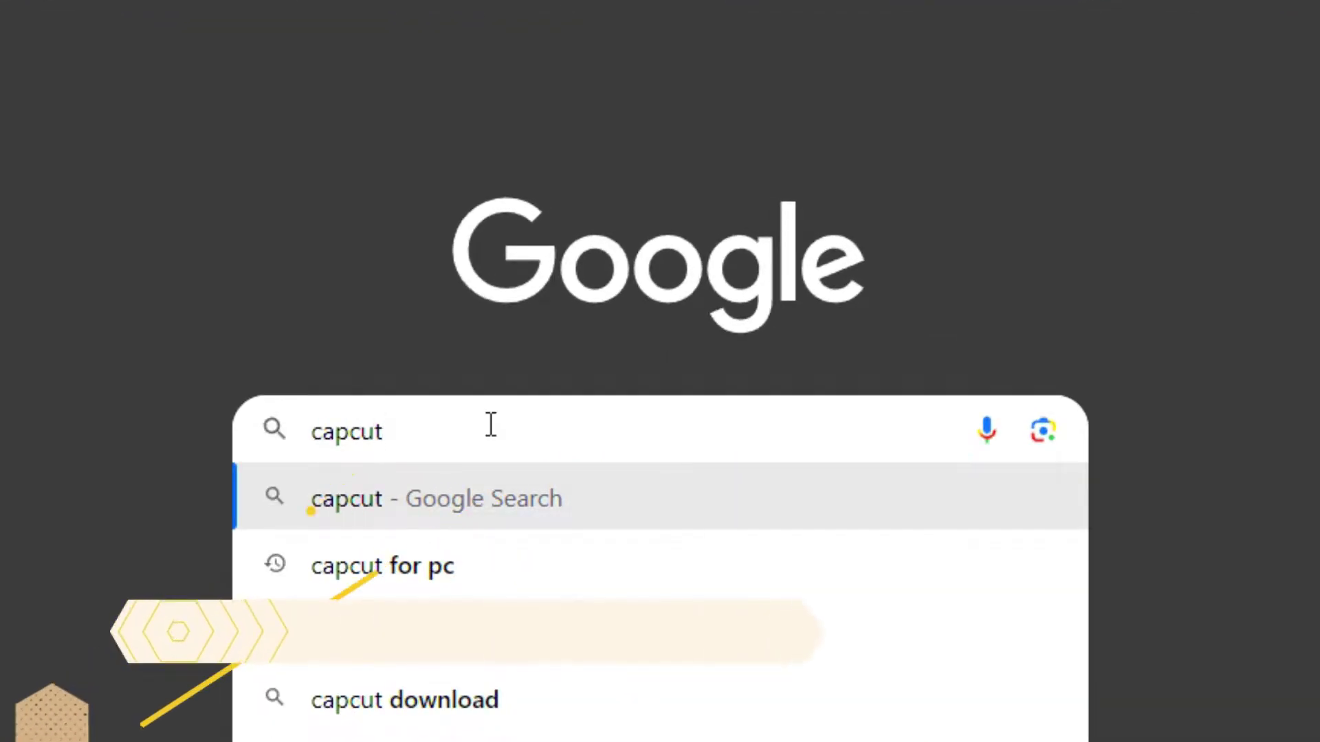
click(431, 570)
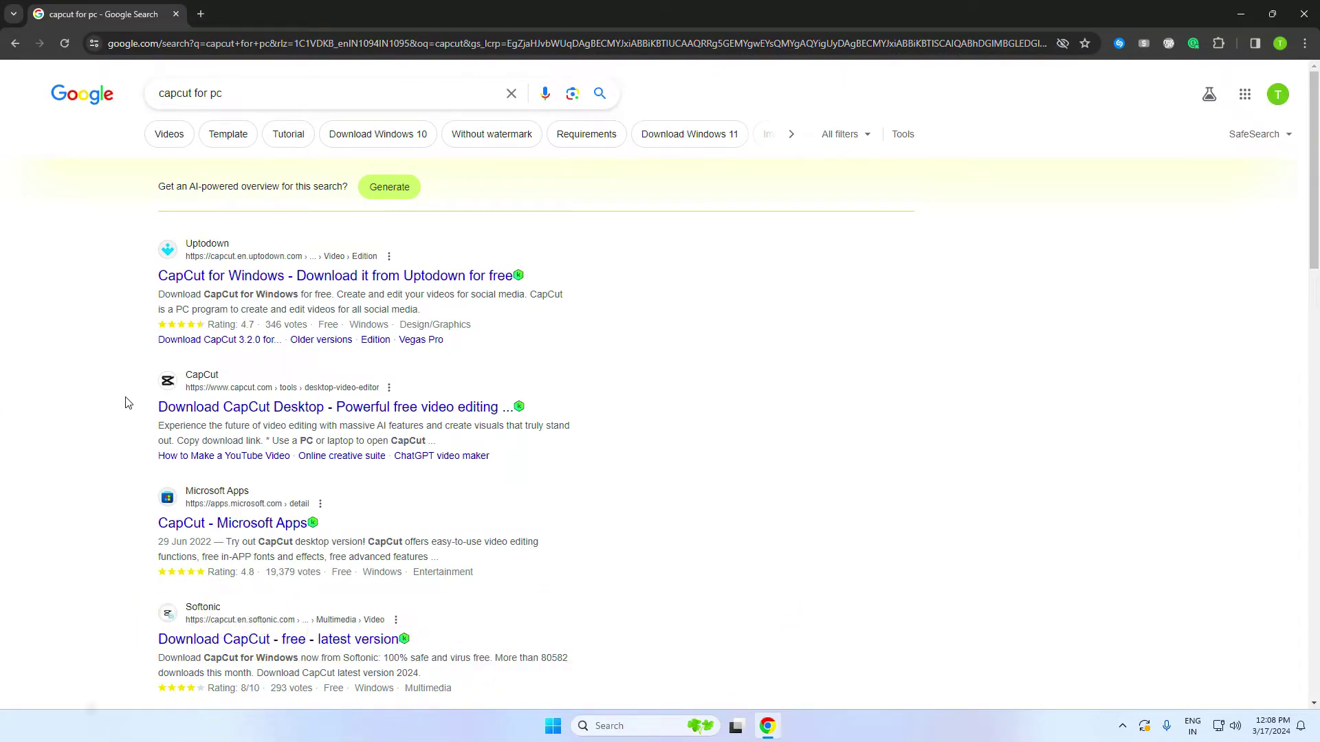
drag(156, 407, 419, 416)
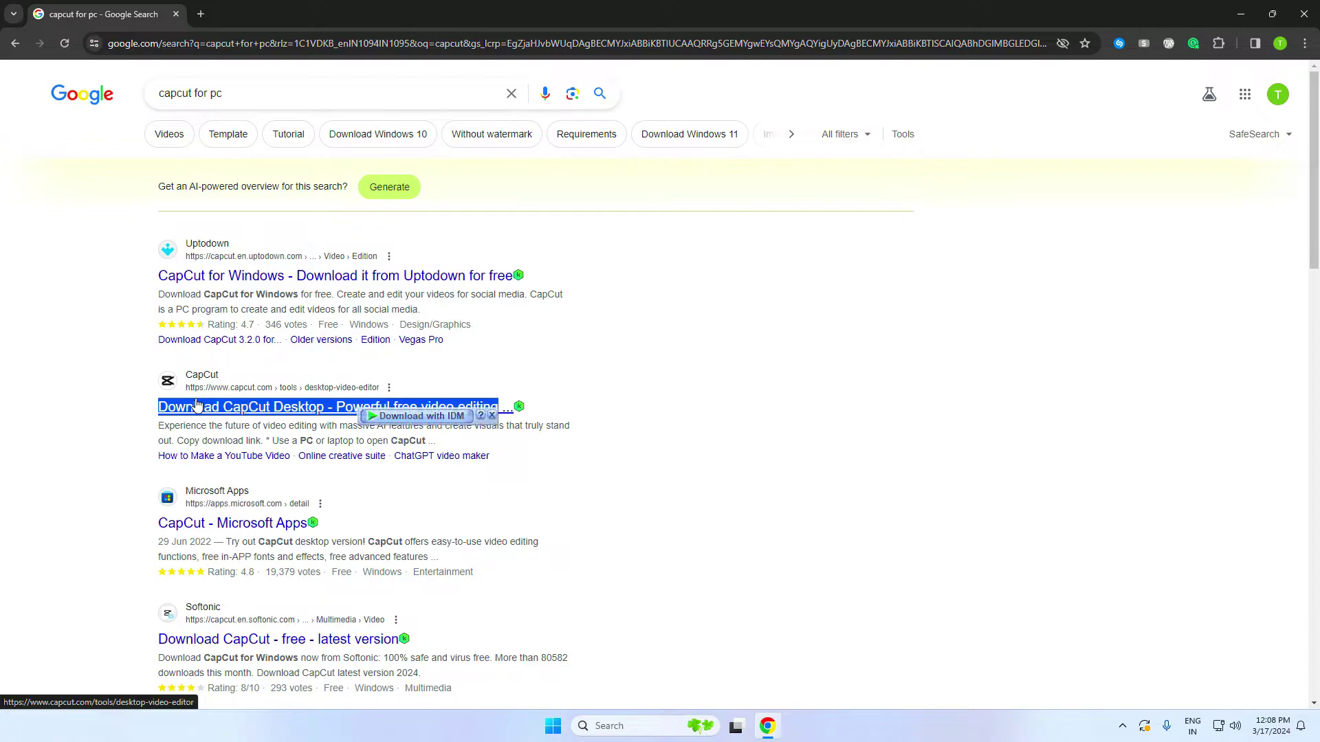
click(231, 413)
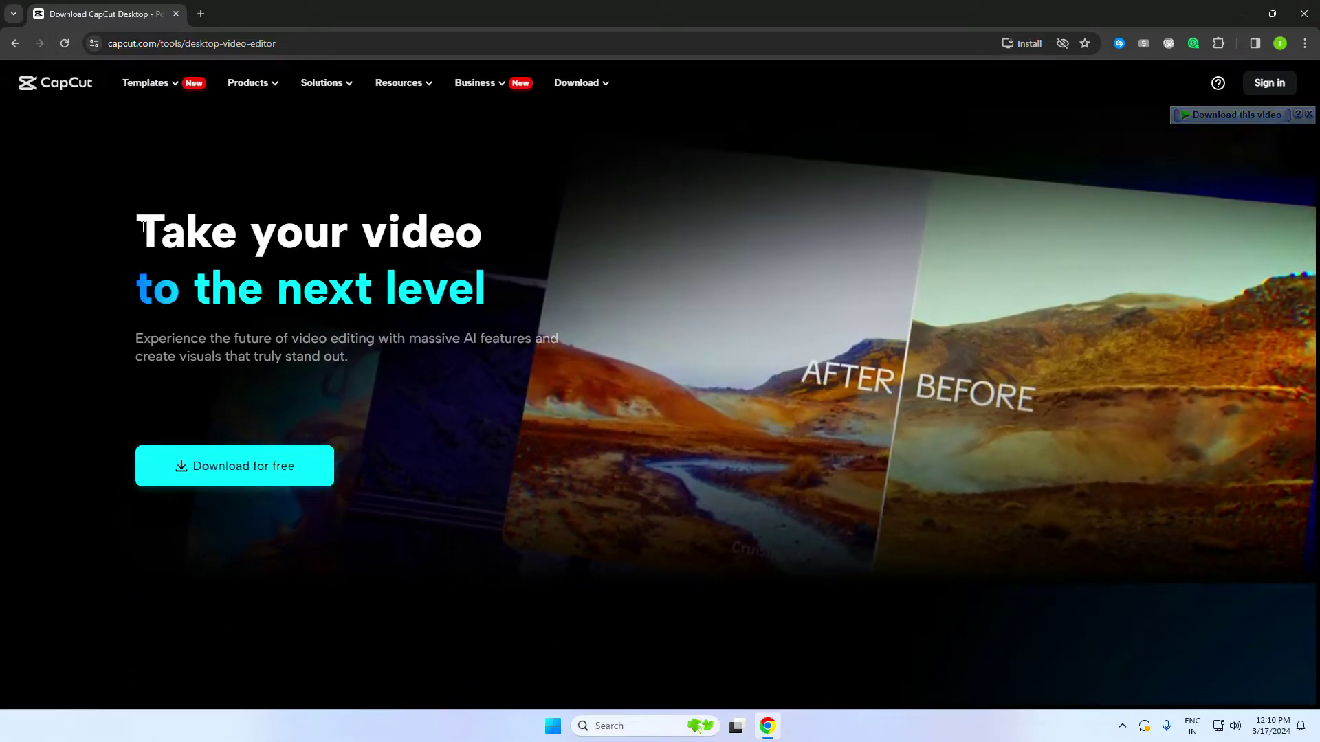
Step: Read the headline of the CapCut desktop editor page and look through its feature sections
drag(143, 227, 554, 253)
drag(137, 288, 509, 298)
scroll(604, 264, down, 4)
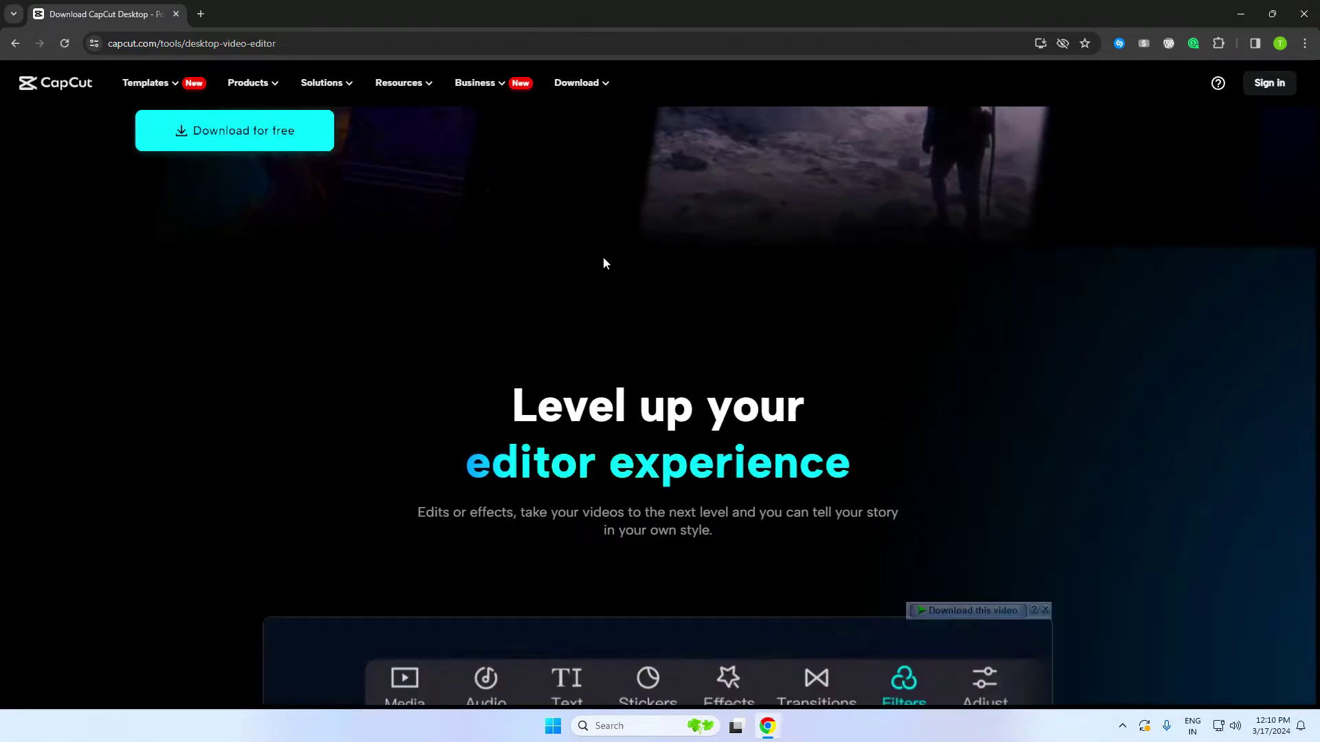
scroll(603, 263, down, 6)
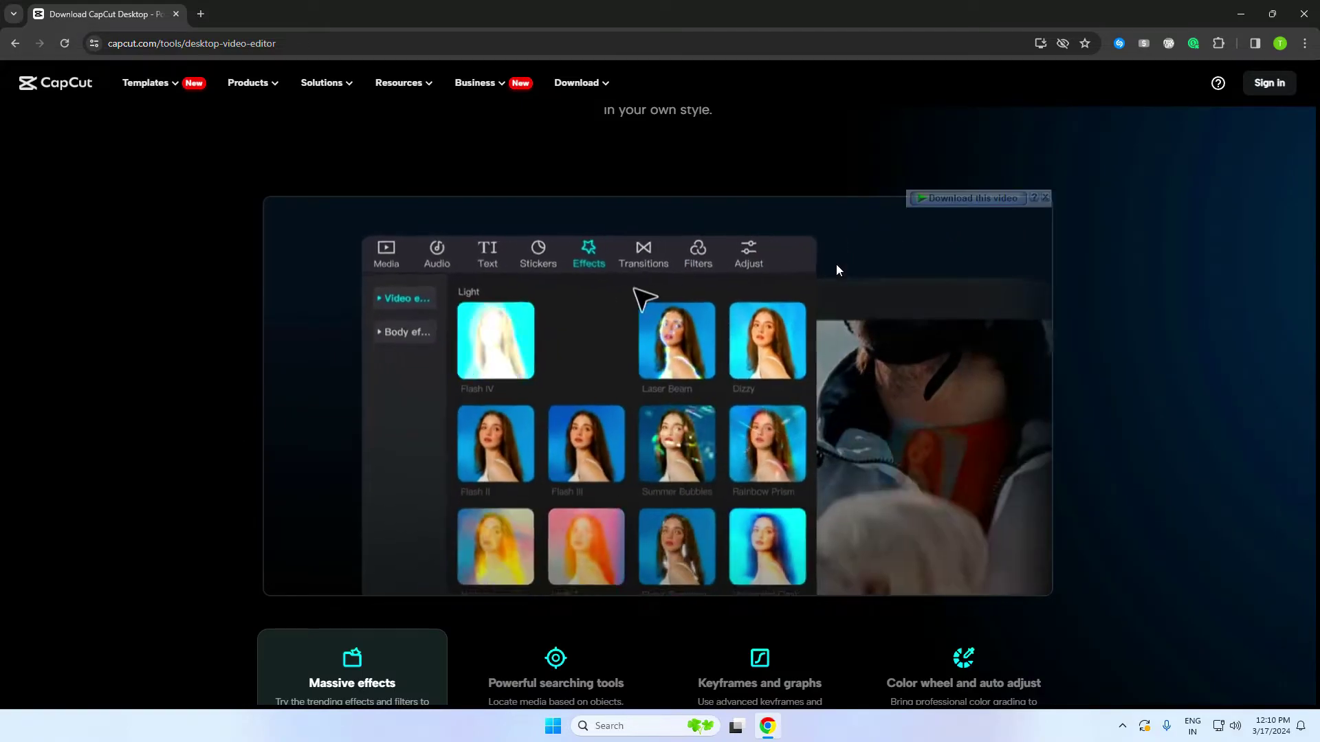
scroll(818, 309, down, 2)
scroll(797, 274, up, 12)
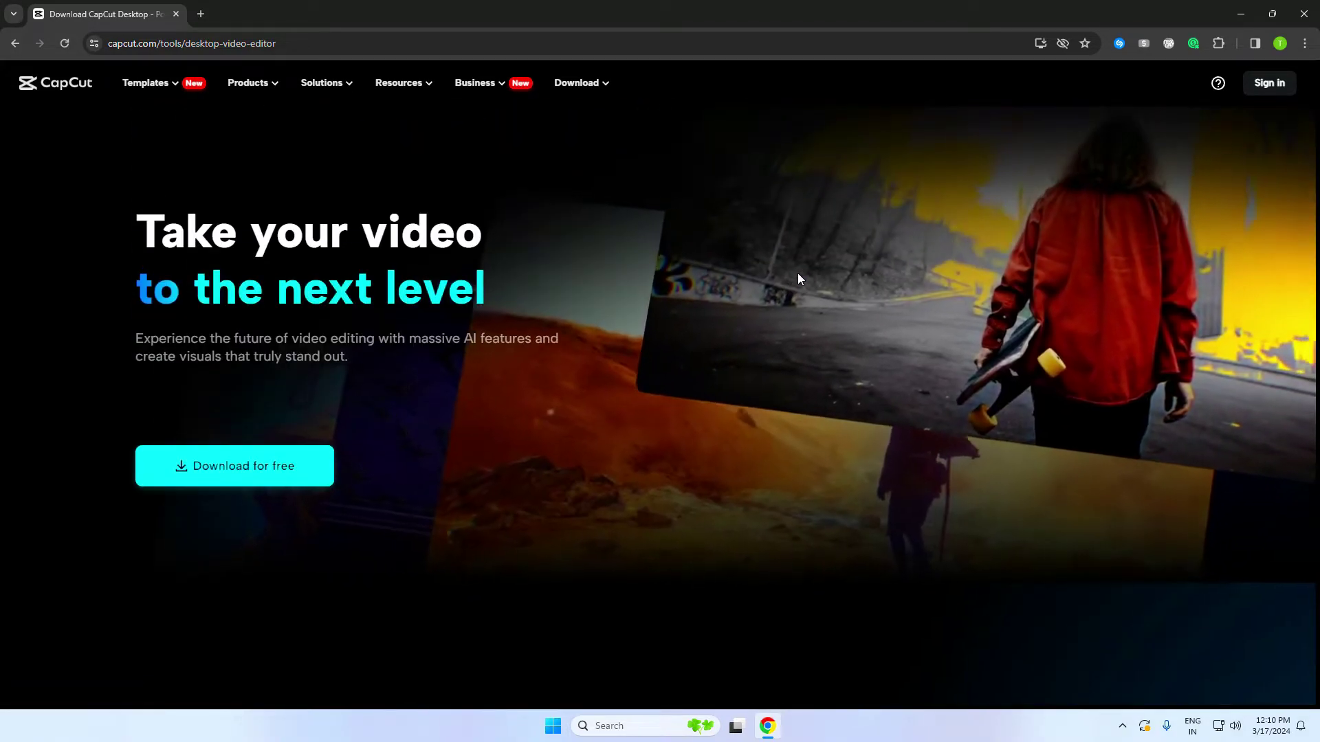
Step: Download the free CapCut desktop installer, run it and allow it to make changes to the device
click(239, 470)
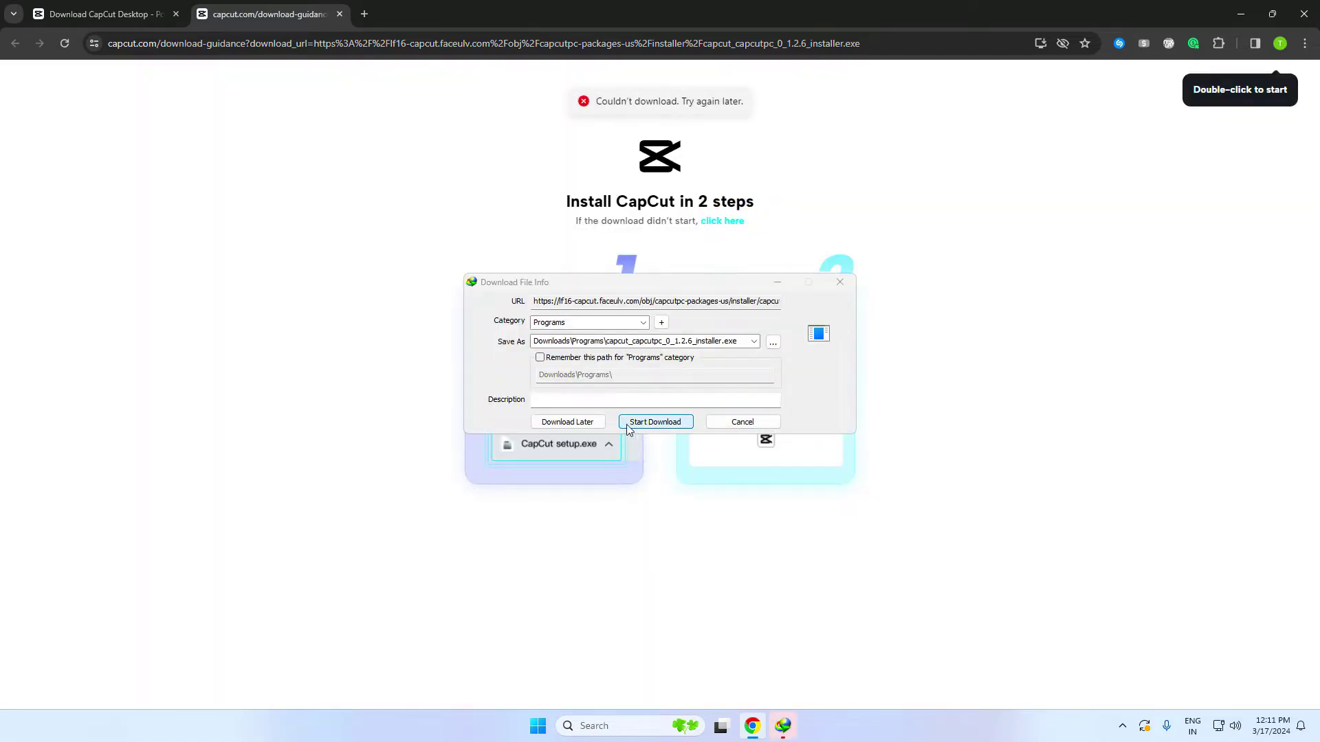
click(654, 422)
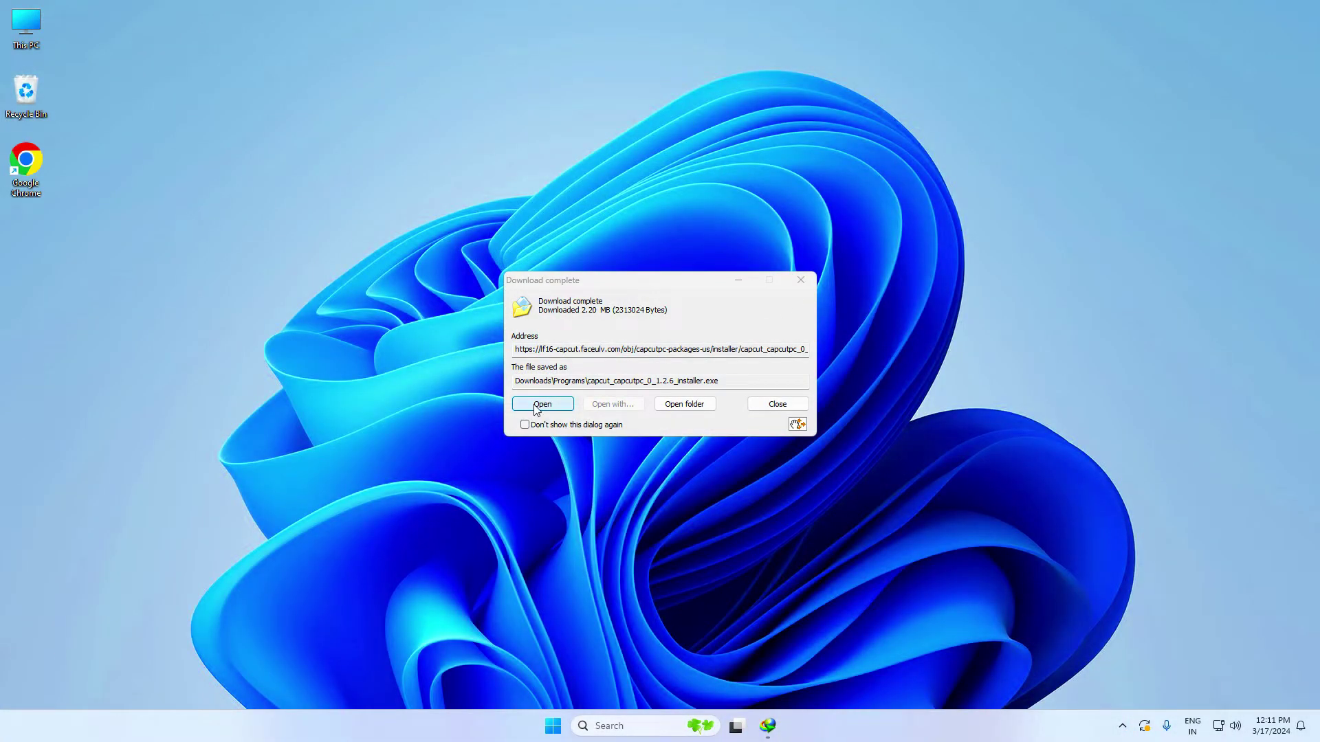
click(542, 404)
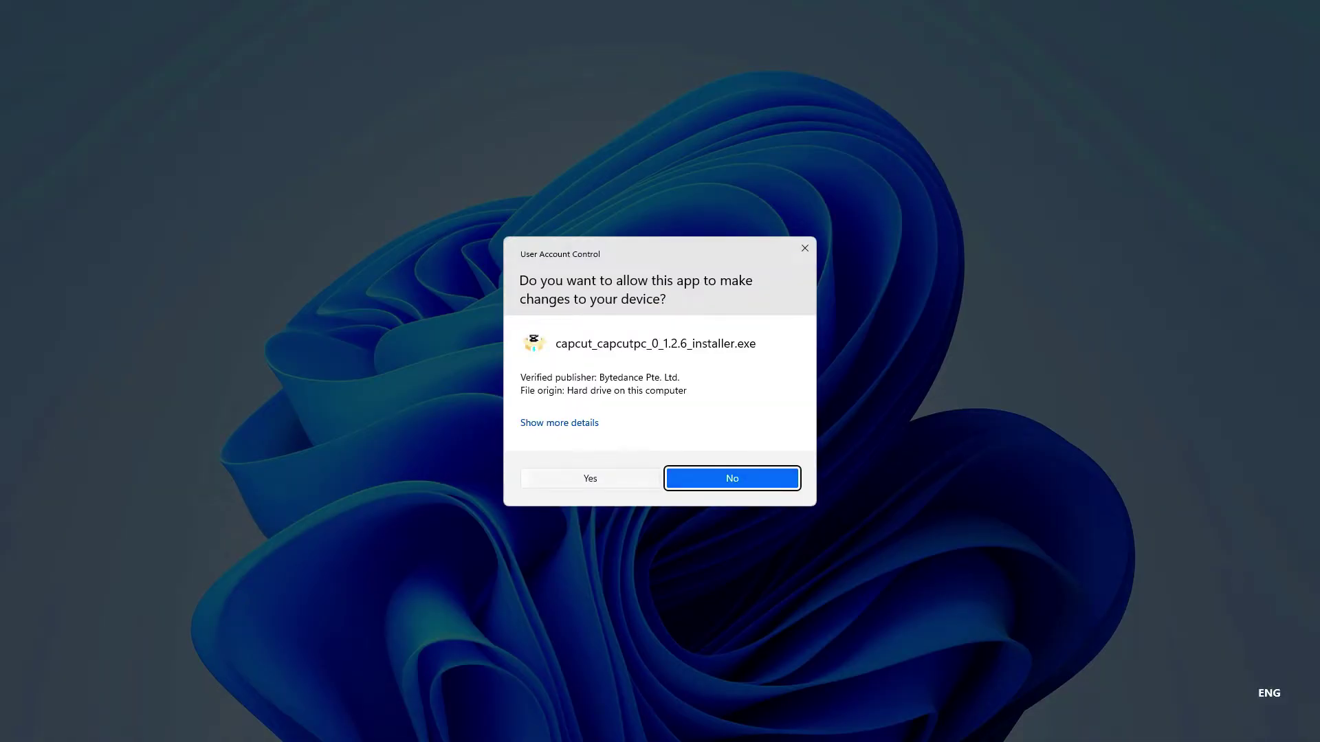
click(590, 479)
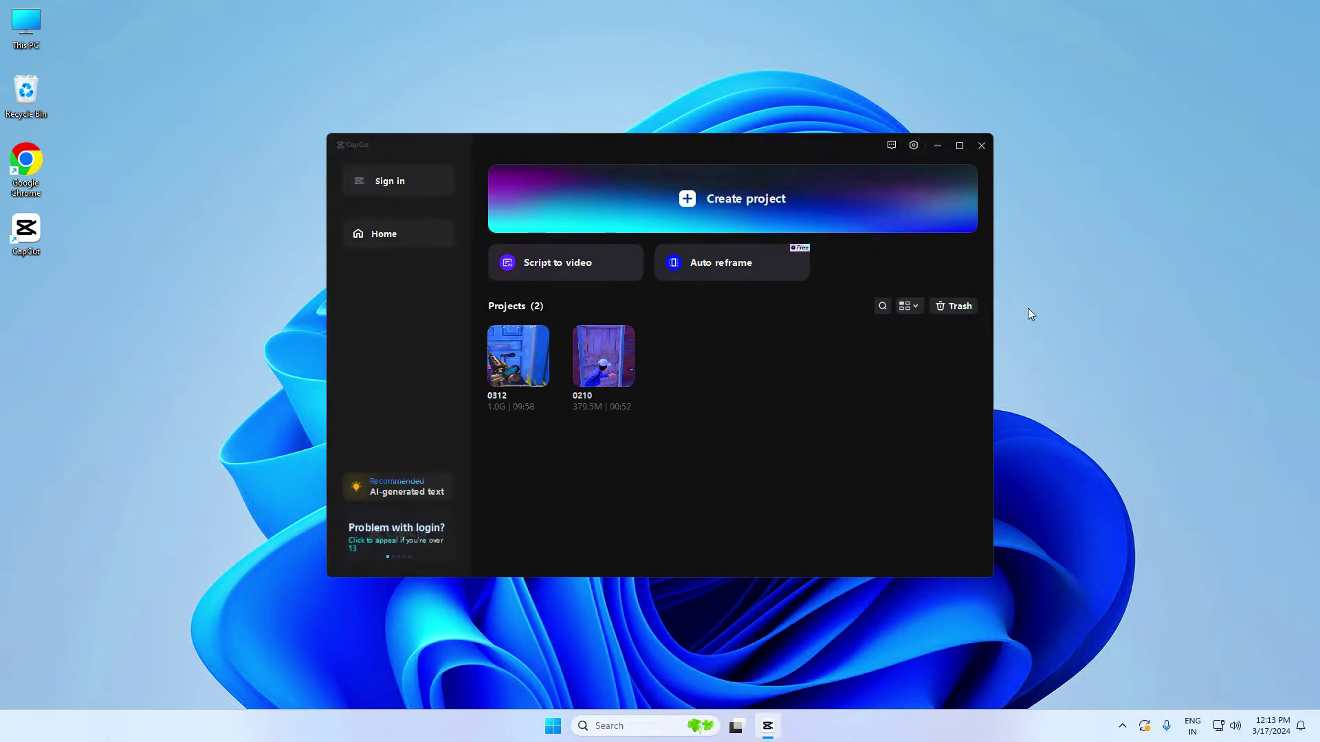
Step: Create a new CapCut project, import RPReplay_Final1710430798.mp4 and place it at the start of the timeline
click(690, 199)
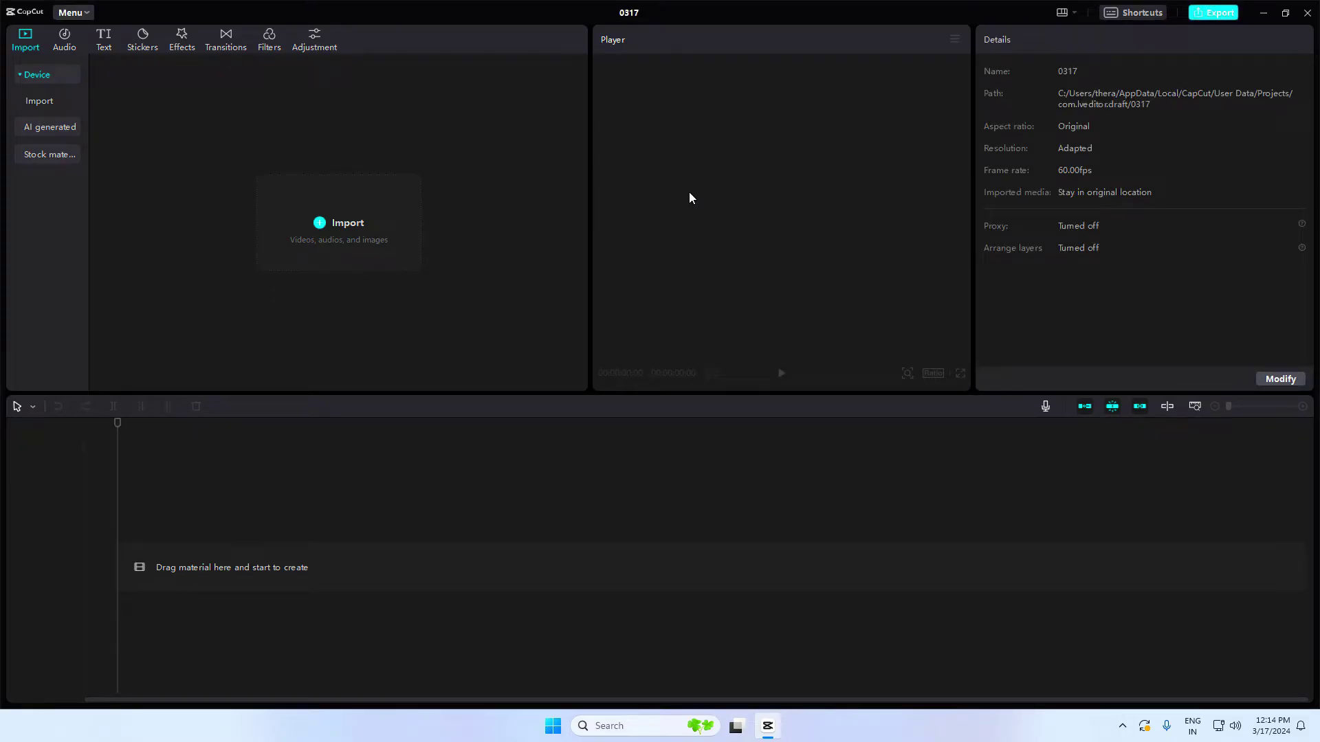
click(322, 227)
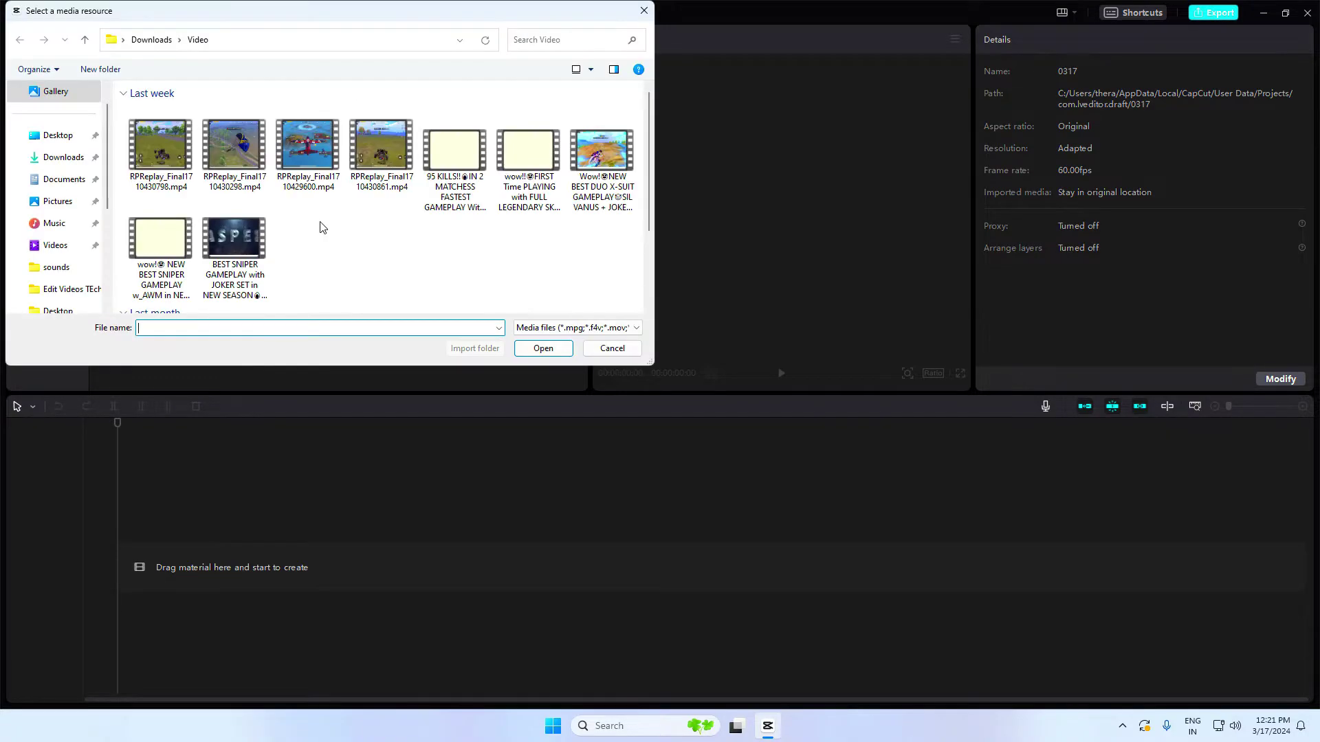
double_click(149, 135)
drag(167, 169, 134, 579)
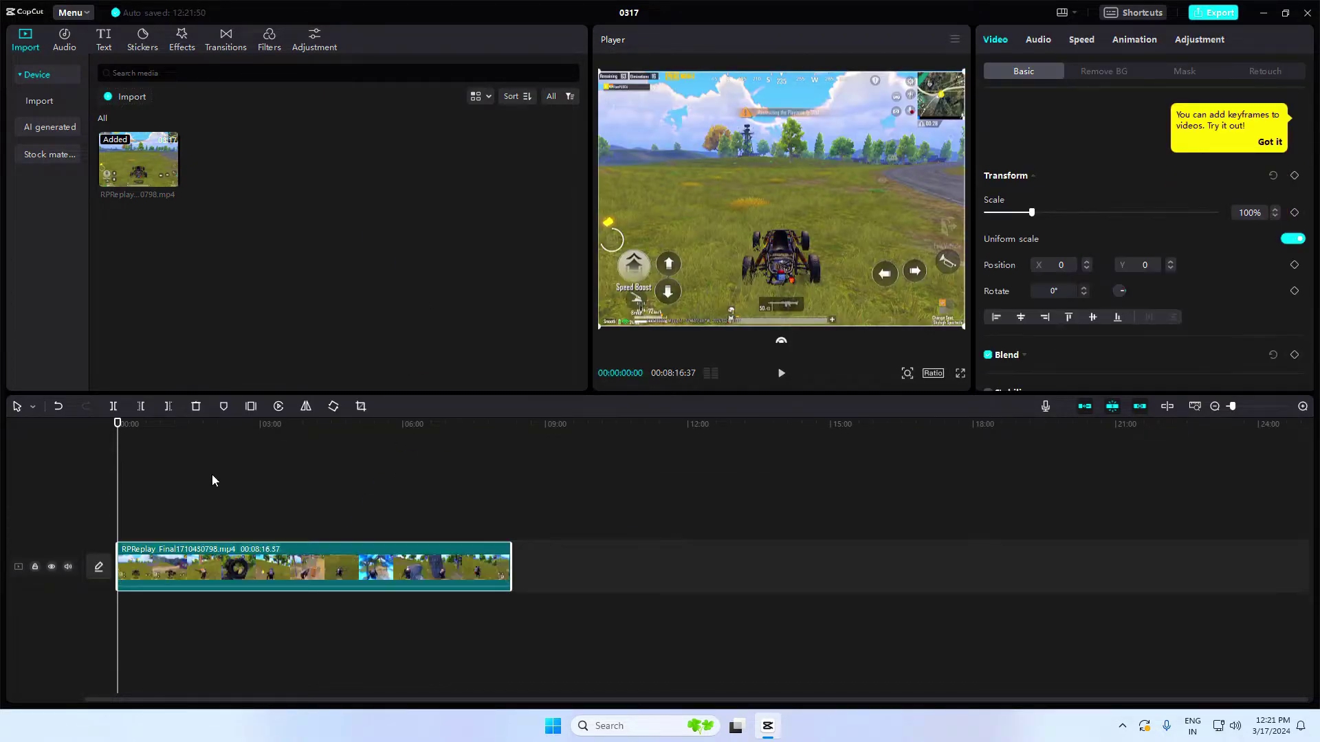
Step: Browse the music library, and place the trending pink "Abc" text preset on a track above the start of the gameplay clip
click(71, 46)
scroll(207, 288, down, 5)
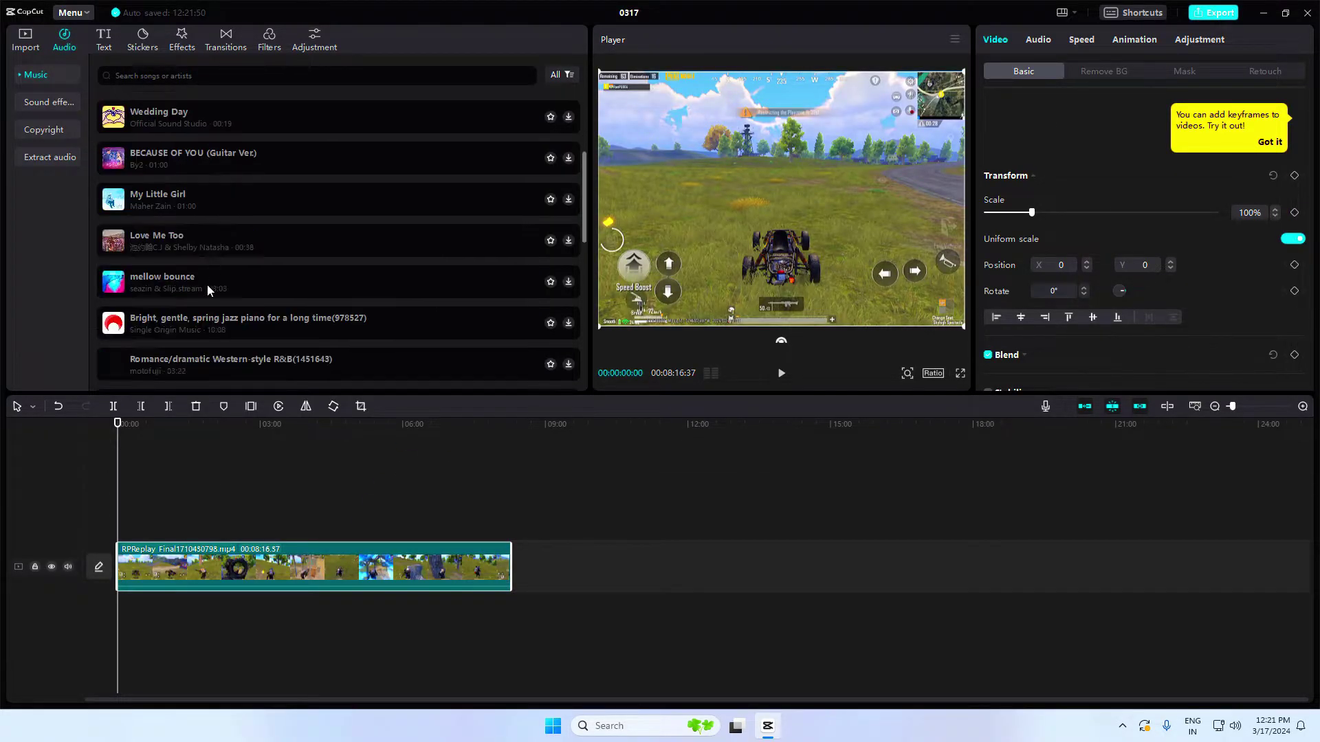
click(104, 42)
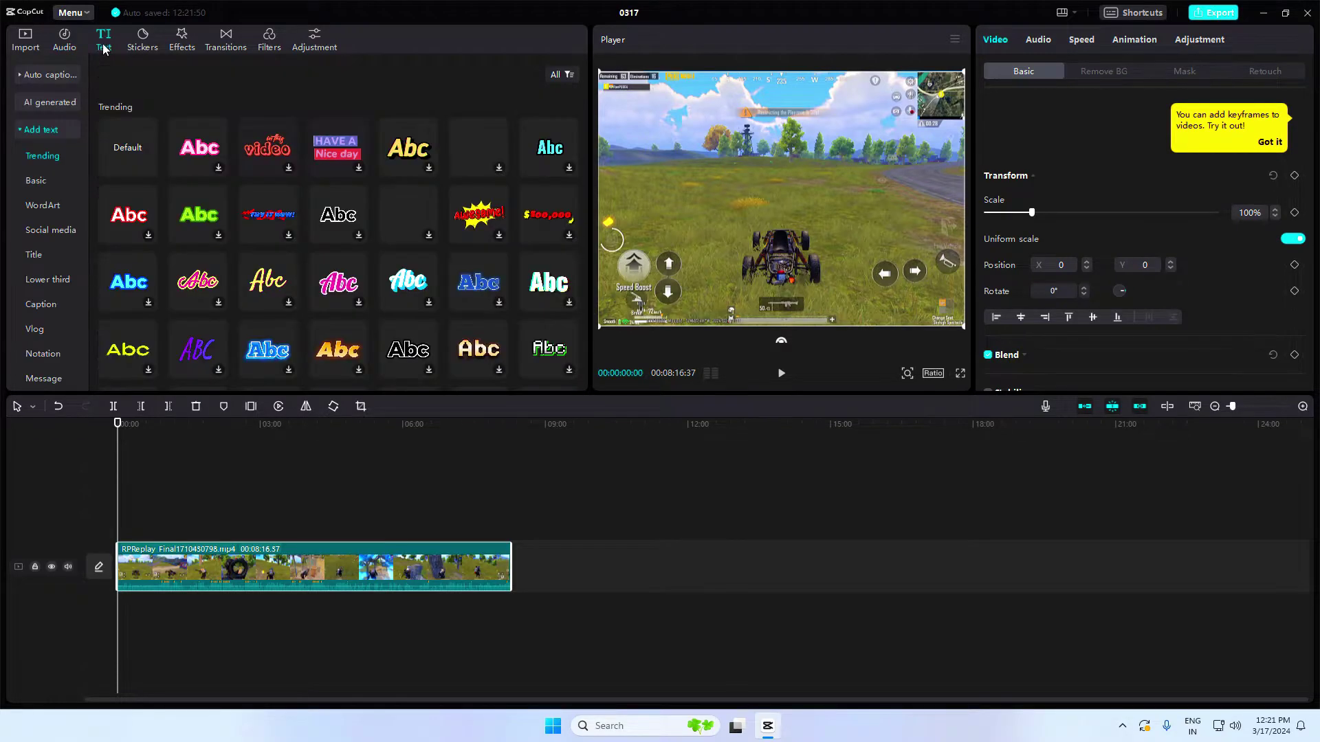
drag(198, 155, 144, 533)
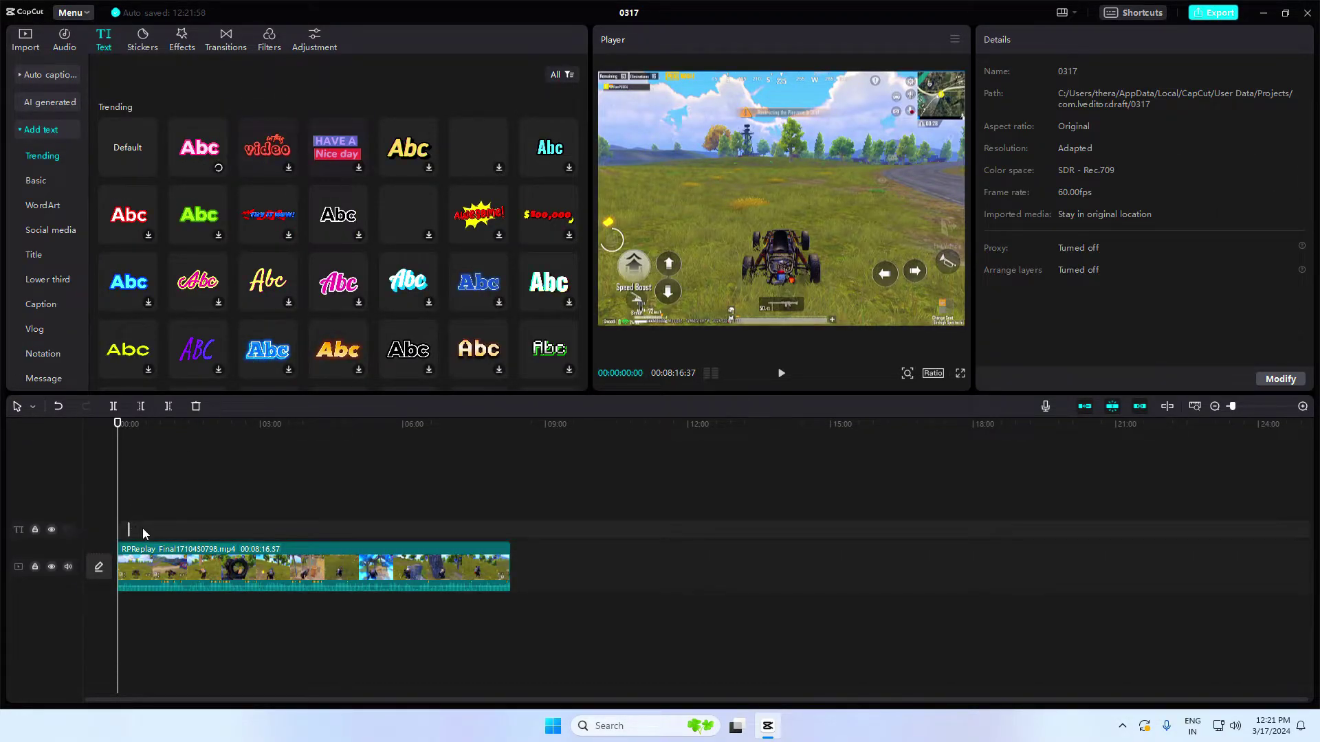
Step: Look through the text, sticker, effects, transition and adjustment libraries, and the selected text's animation, text-to-speech and AI character options
scroll(479, 308, down, 5)
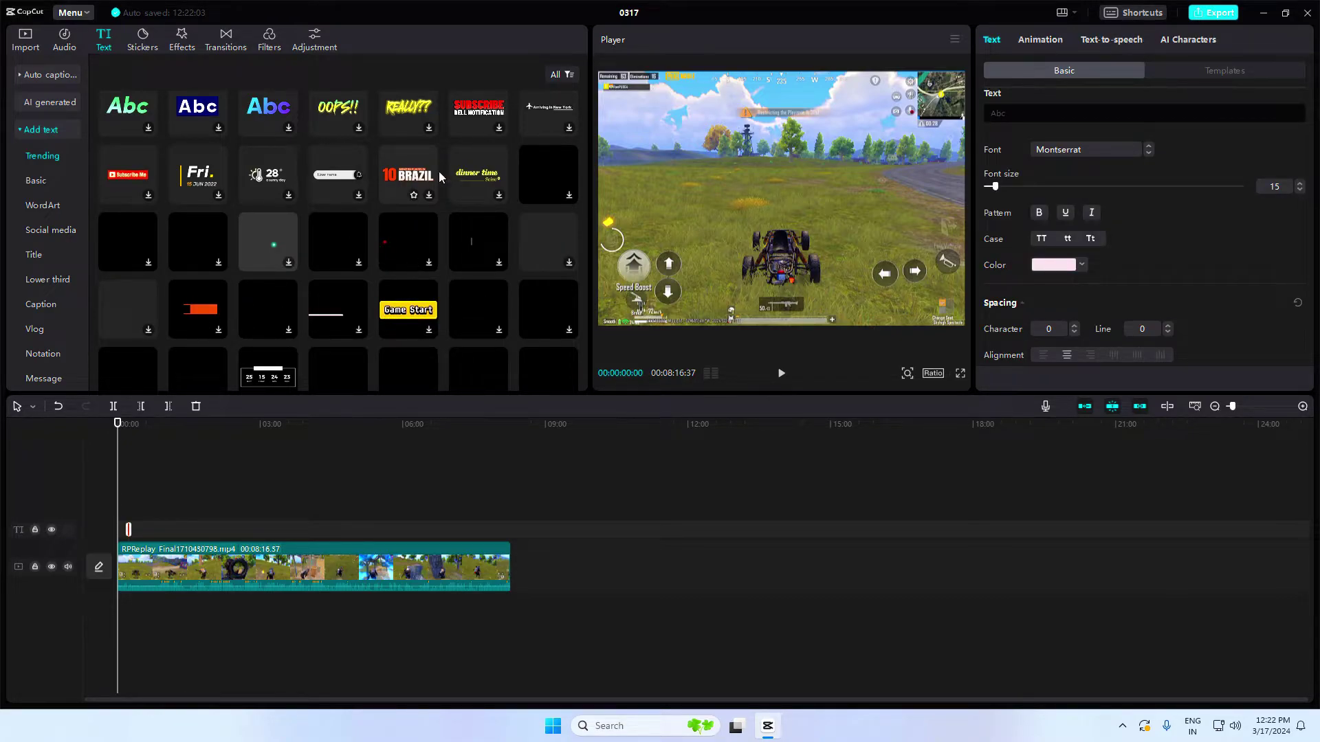
click(143, 38)
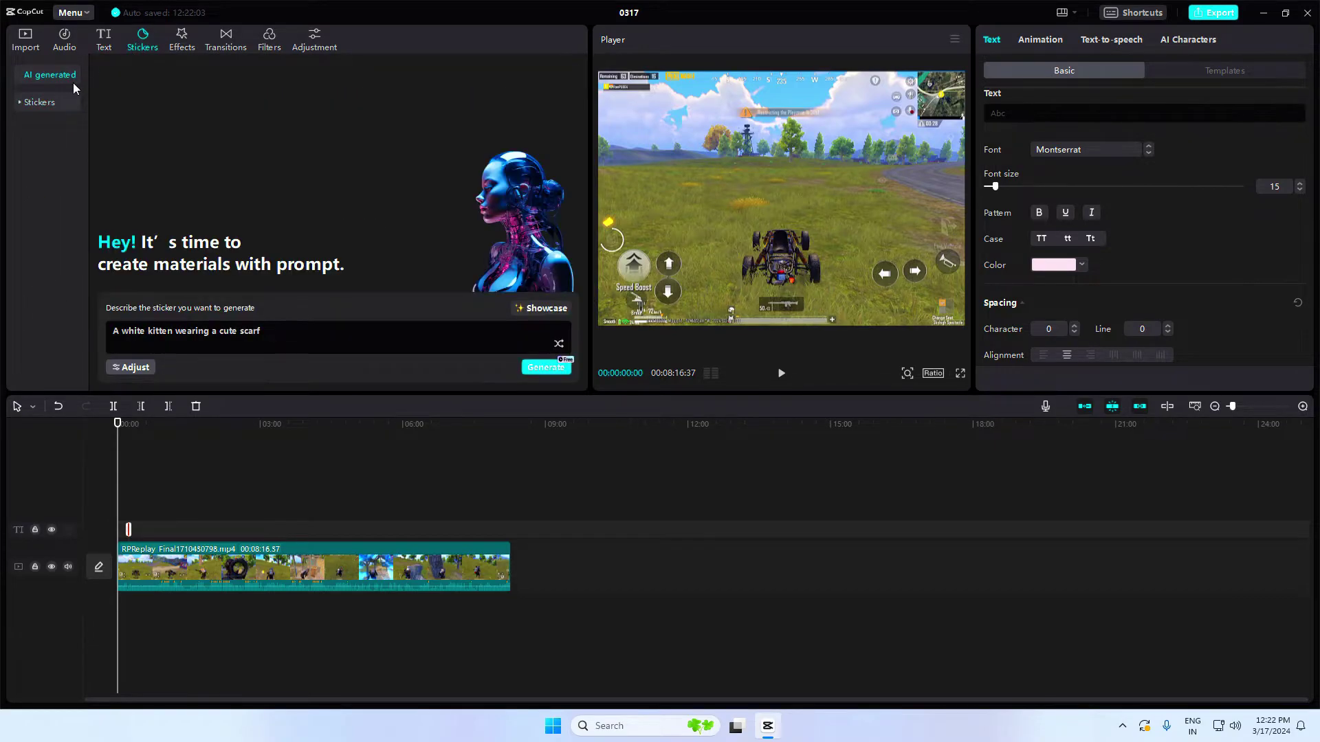
click(39, 101)
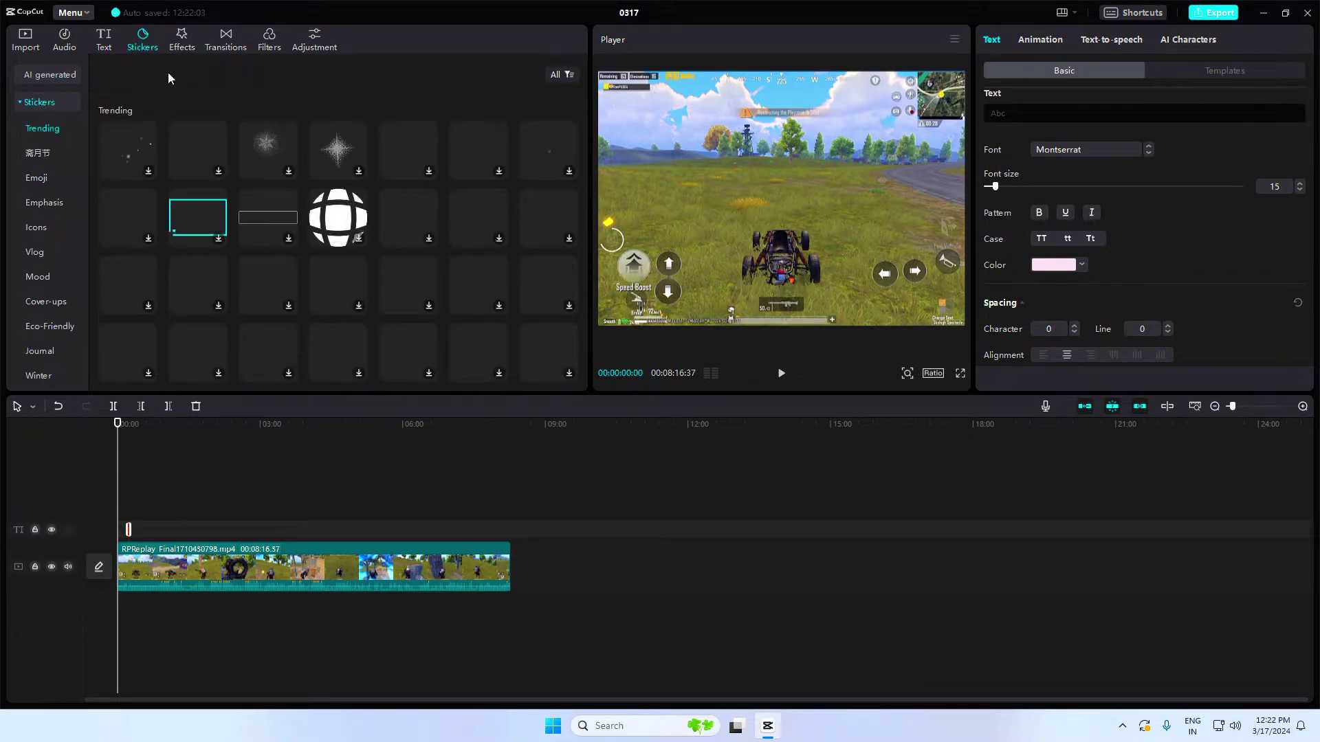
scroll(496, 296, down, 1)
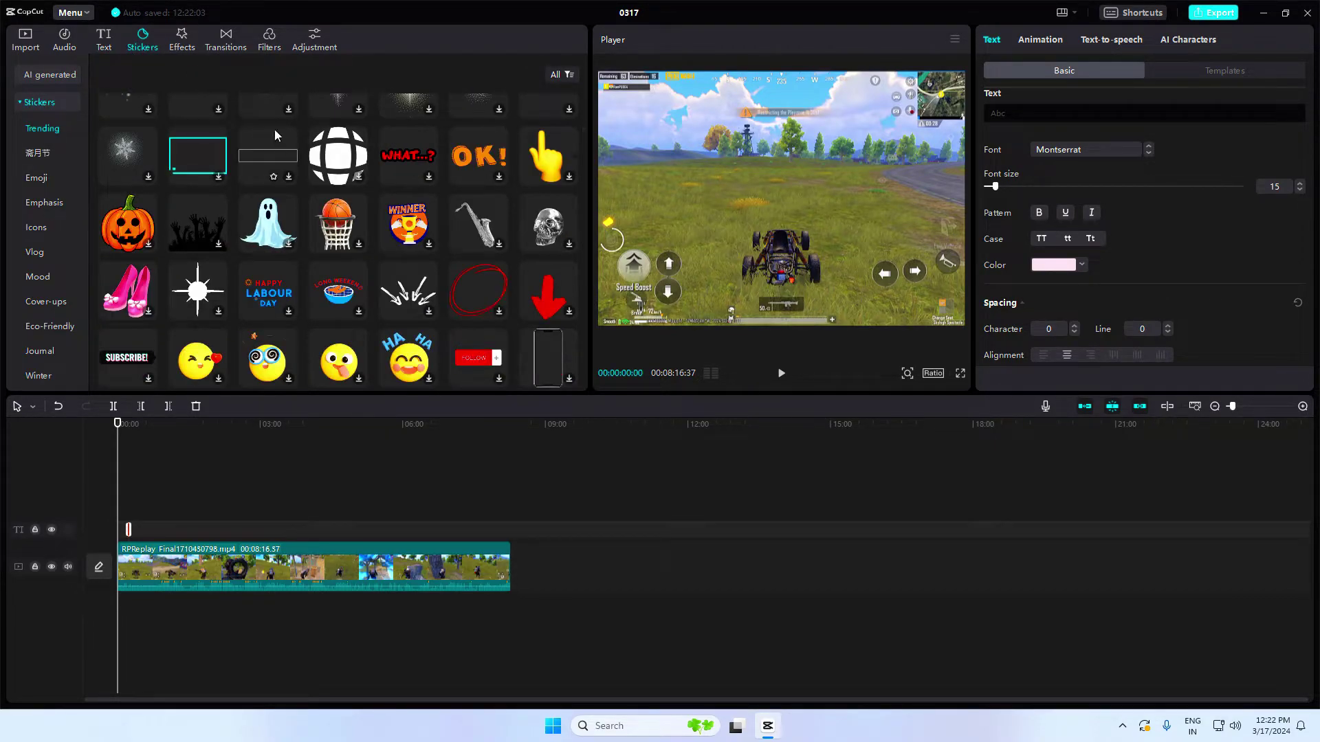
click(184, 38)
click(228, 39)
scroll(283, 127, down, 3)
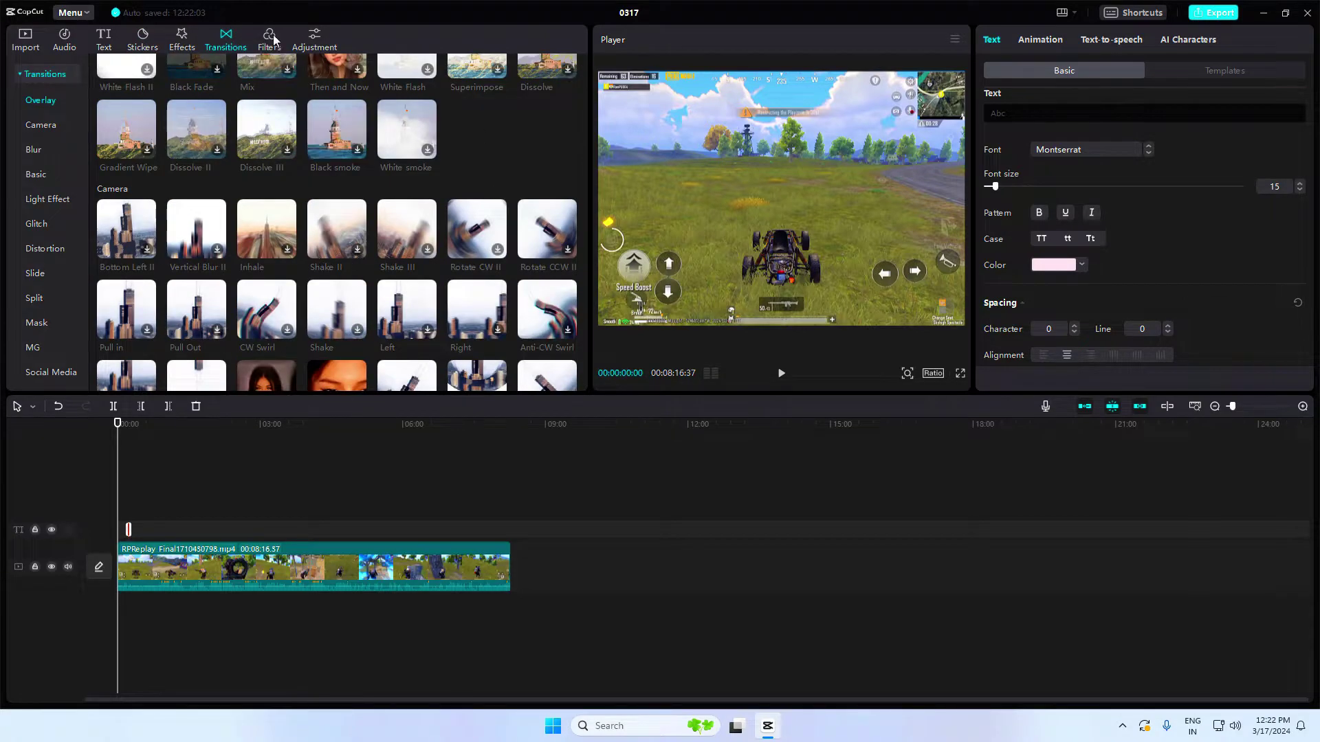
click(320, 41)
click(1021, 42)
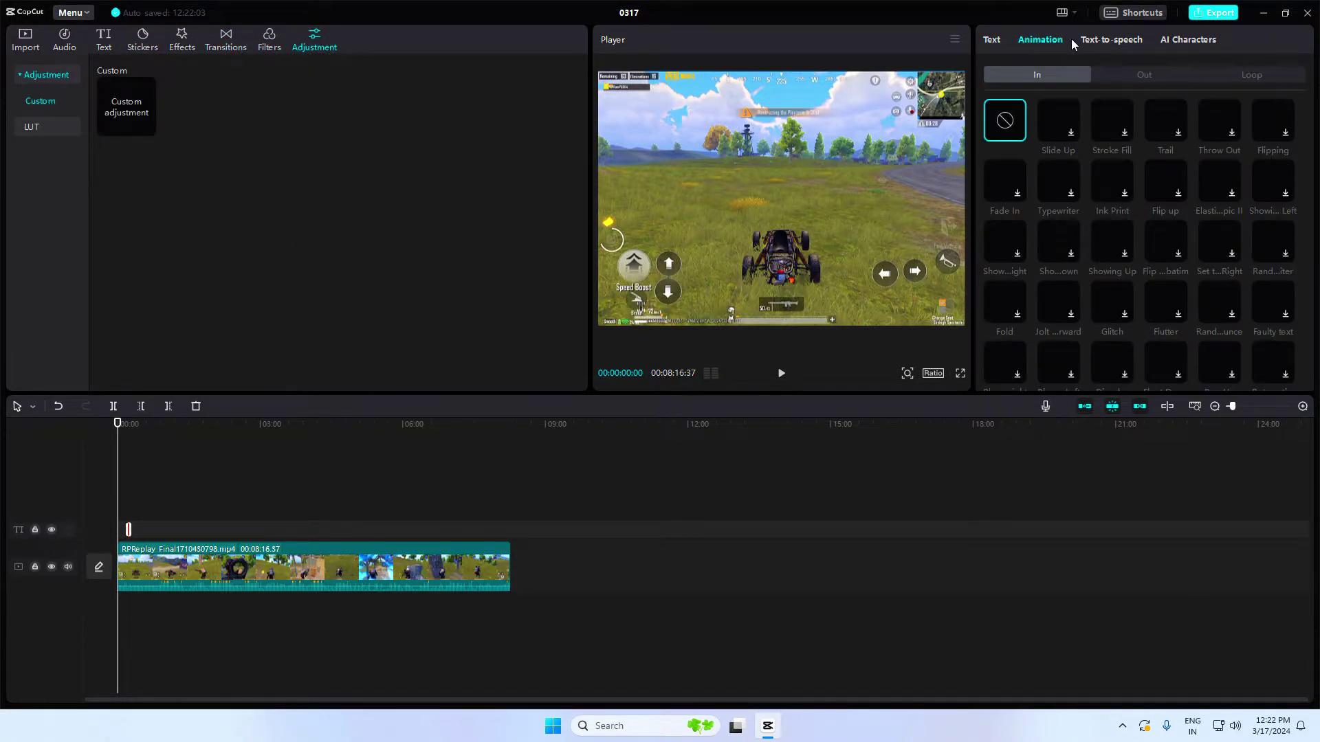
click(1112, 39)
click(1188, 39)
Step: Split the gameplay clip on the timeline at 00:00:39:03
click(279, 579)
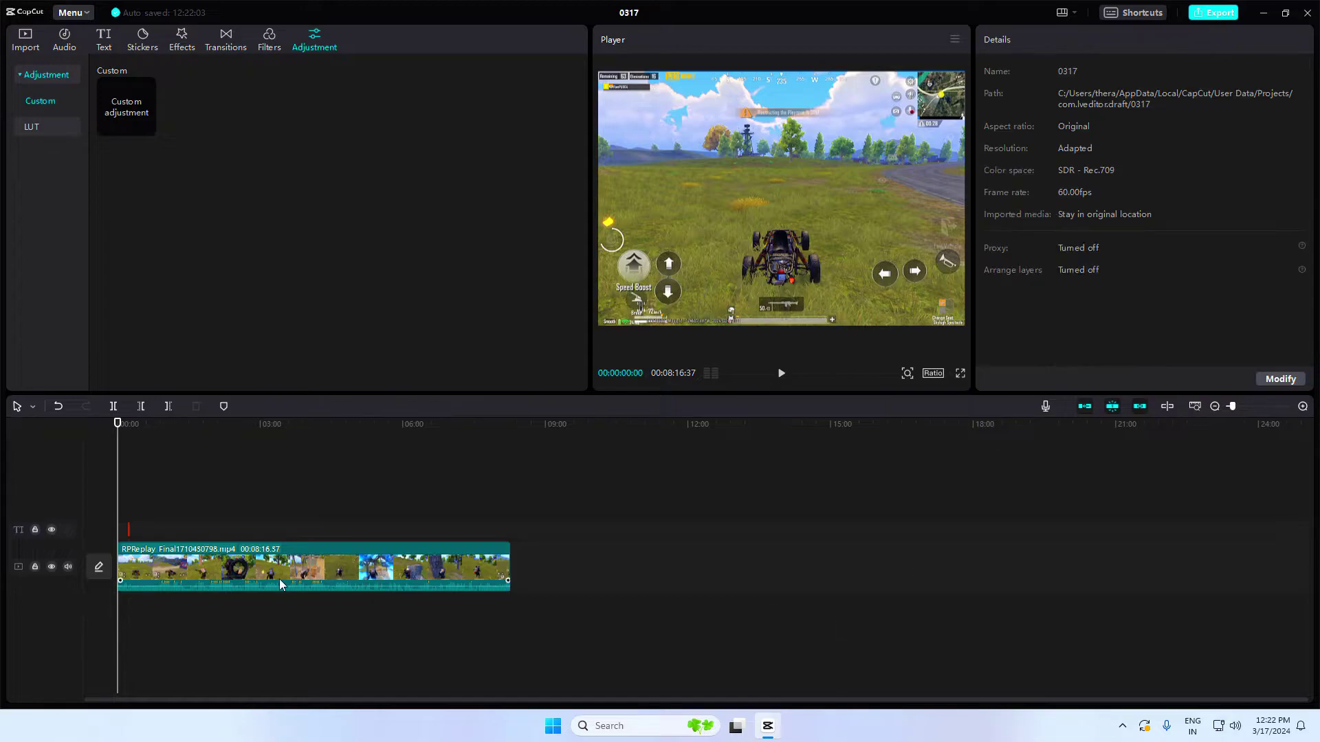
click(148, 427)
click(113, 406)
Step: Undo a trial deletion of the second clip segment and trim that segment's end to a duration of 00:06:35:57
click(196, 406)
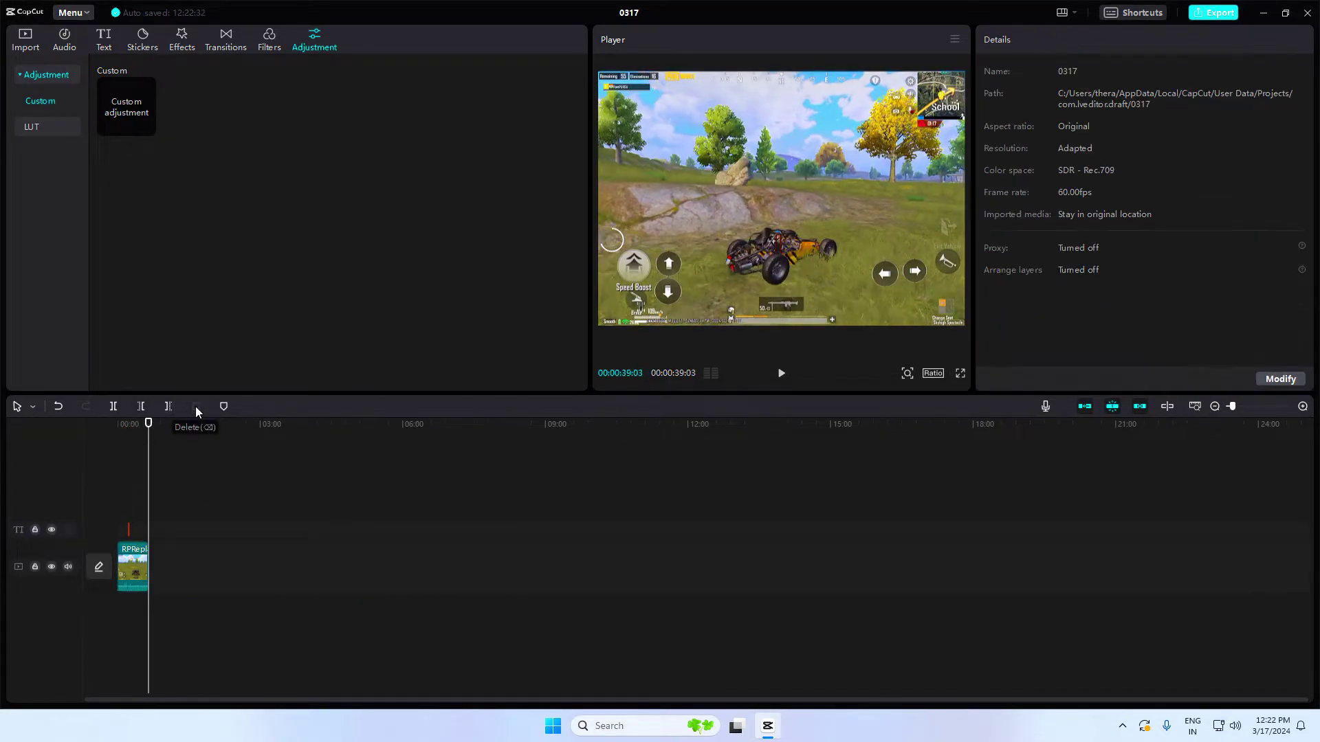
click(61, 406)
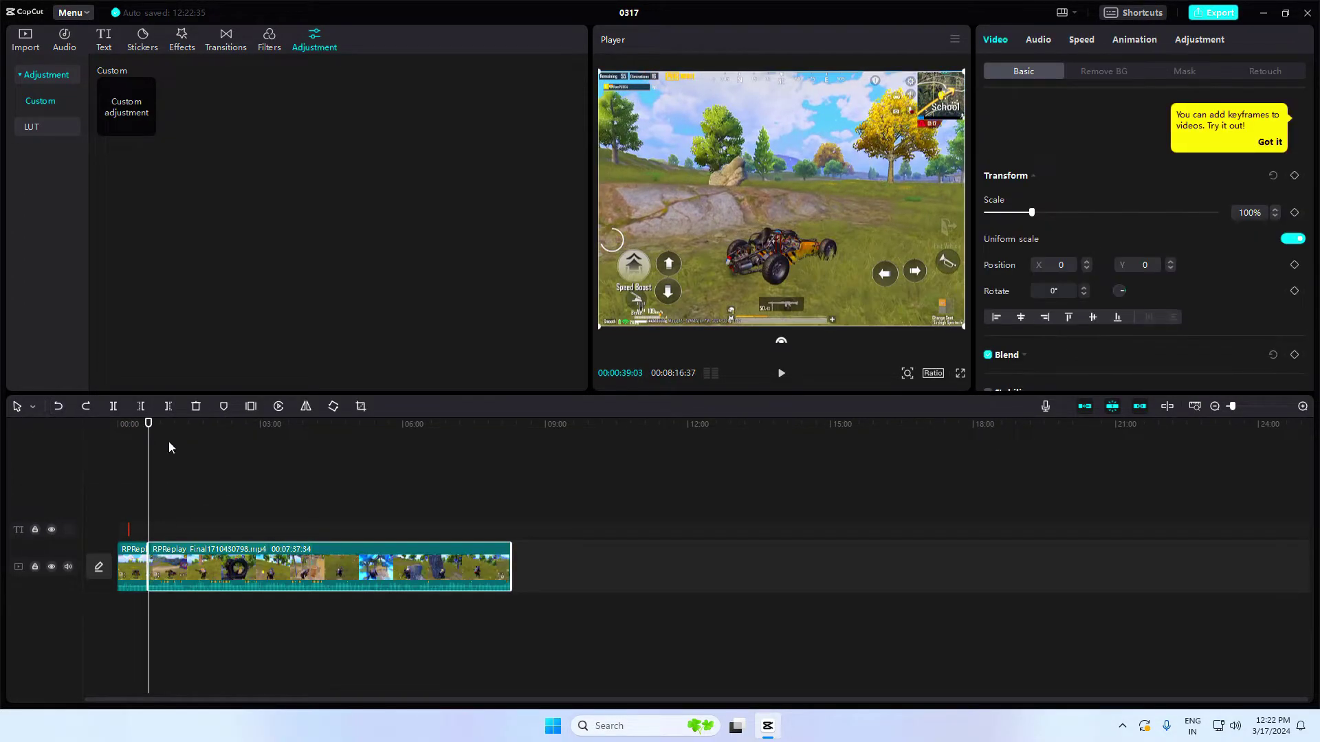
drag(511, 567, 463, 567)
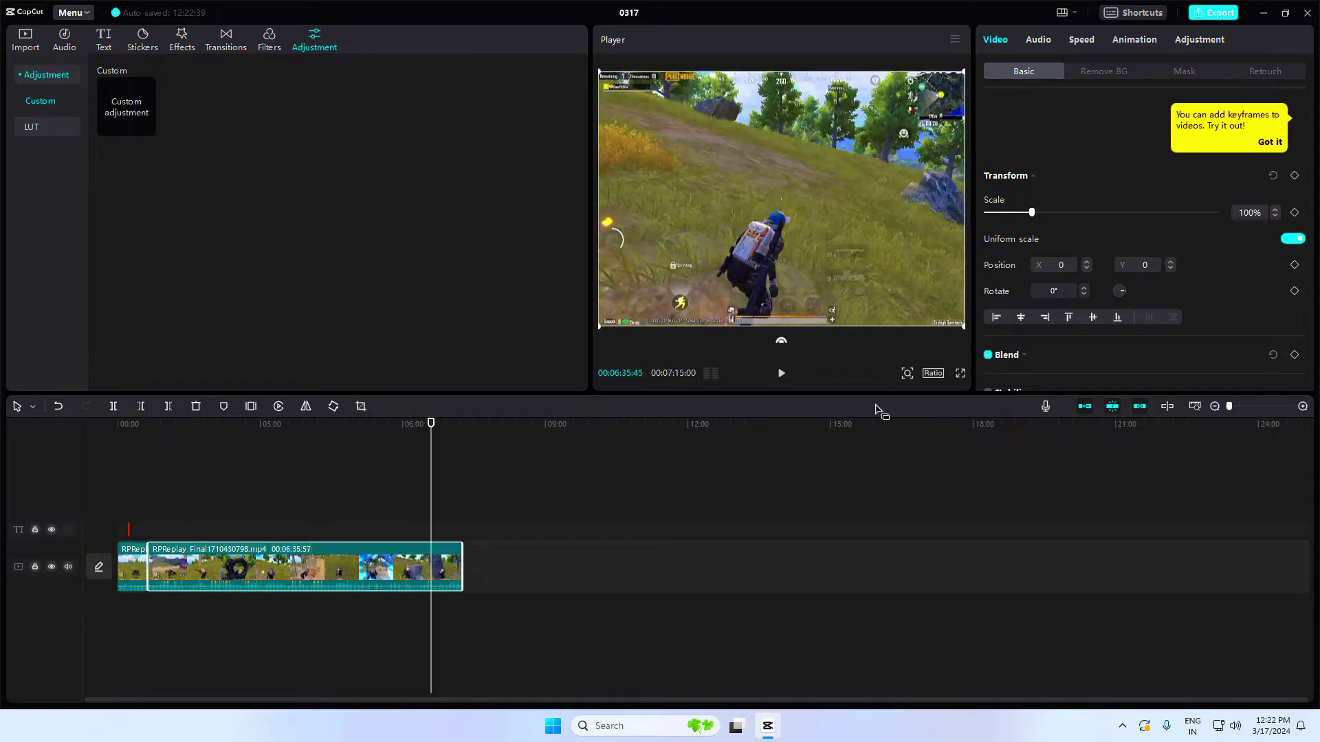
Step: View the player's aspect ratio choices and the crop ratio options for the second segment, keeping the crop at Free
click(933, 373)
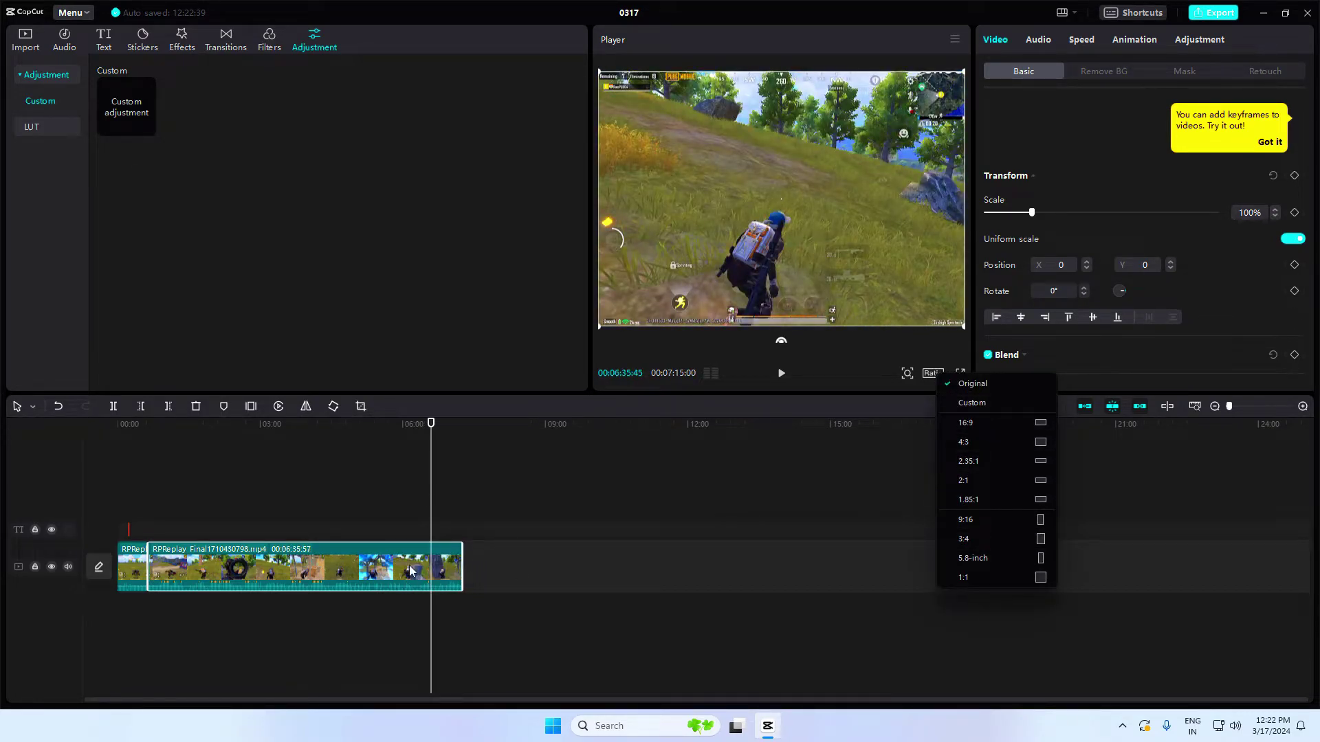
click(361, 406)
click(670, 565)
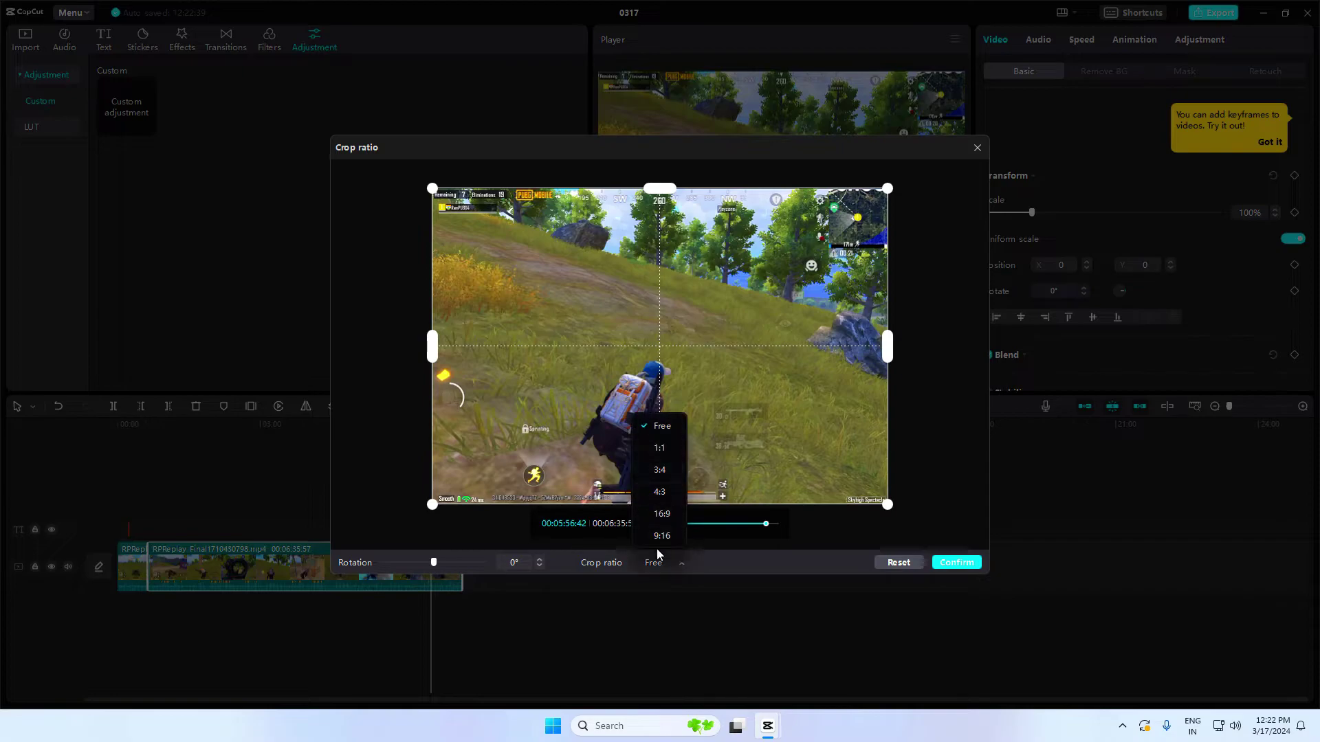
click(957, 563)
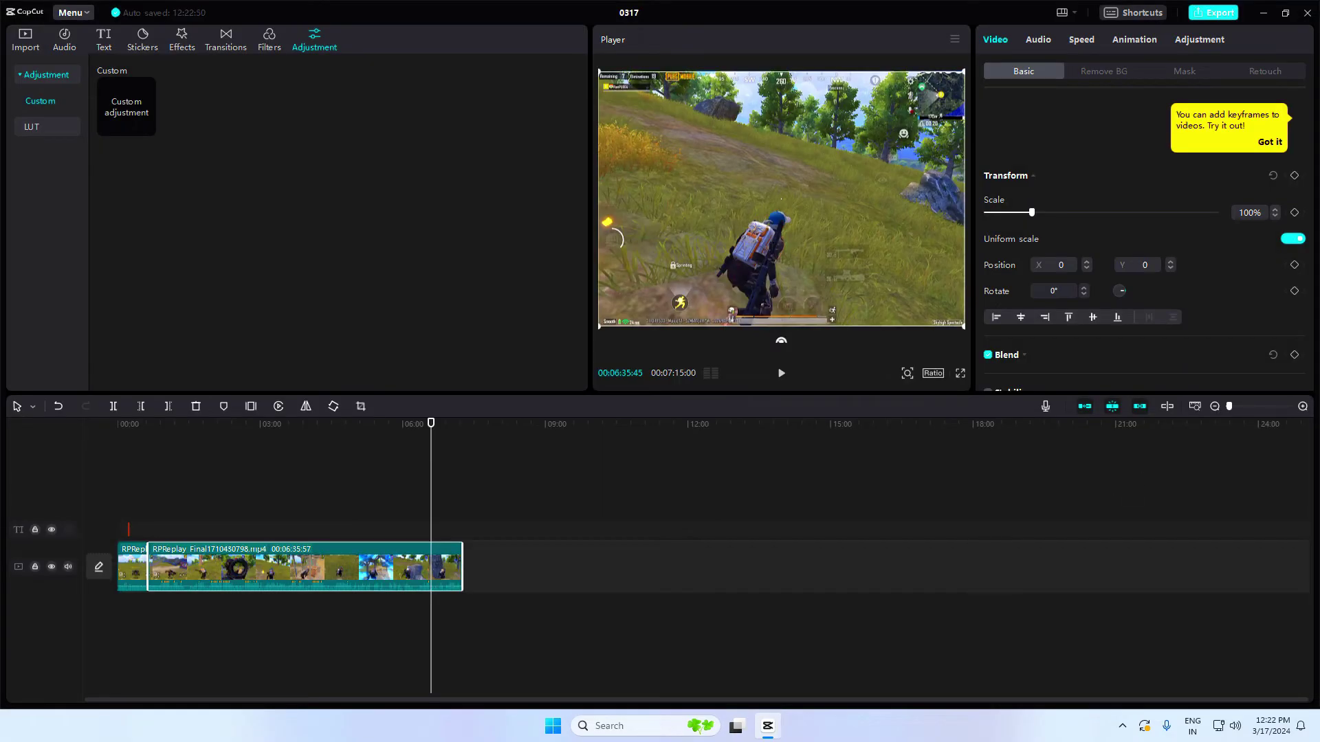
Step: Open the export settings, name the video cbvdfg and set the resolution to 4K
click(1212, 15)
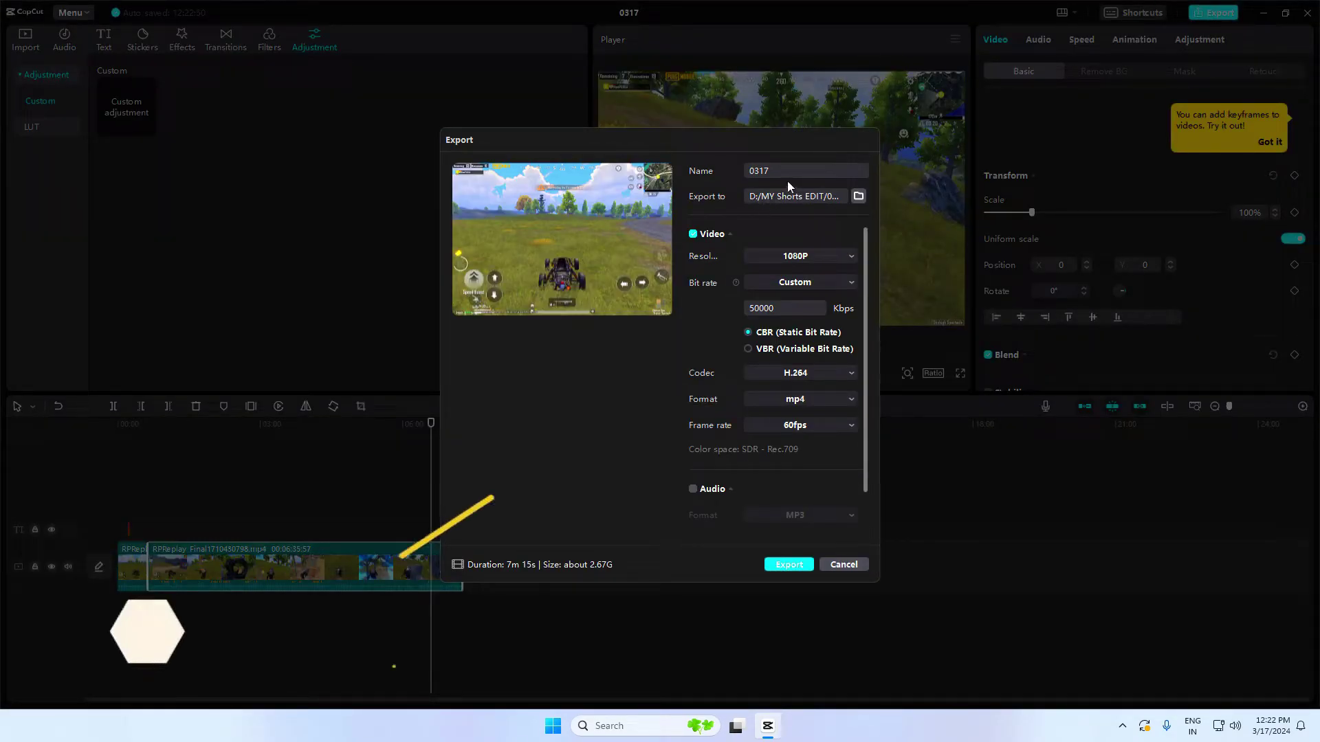
double_click(763, 171)
text(cbvdfg)
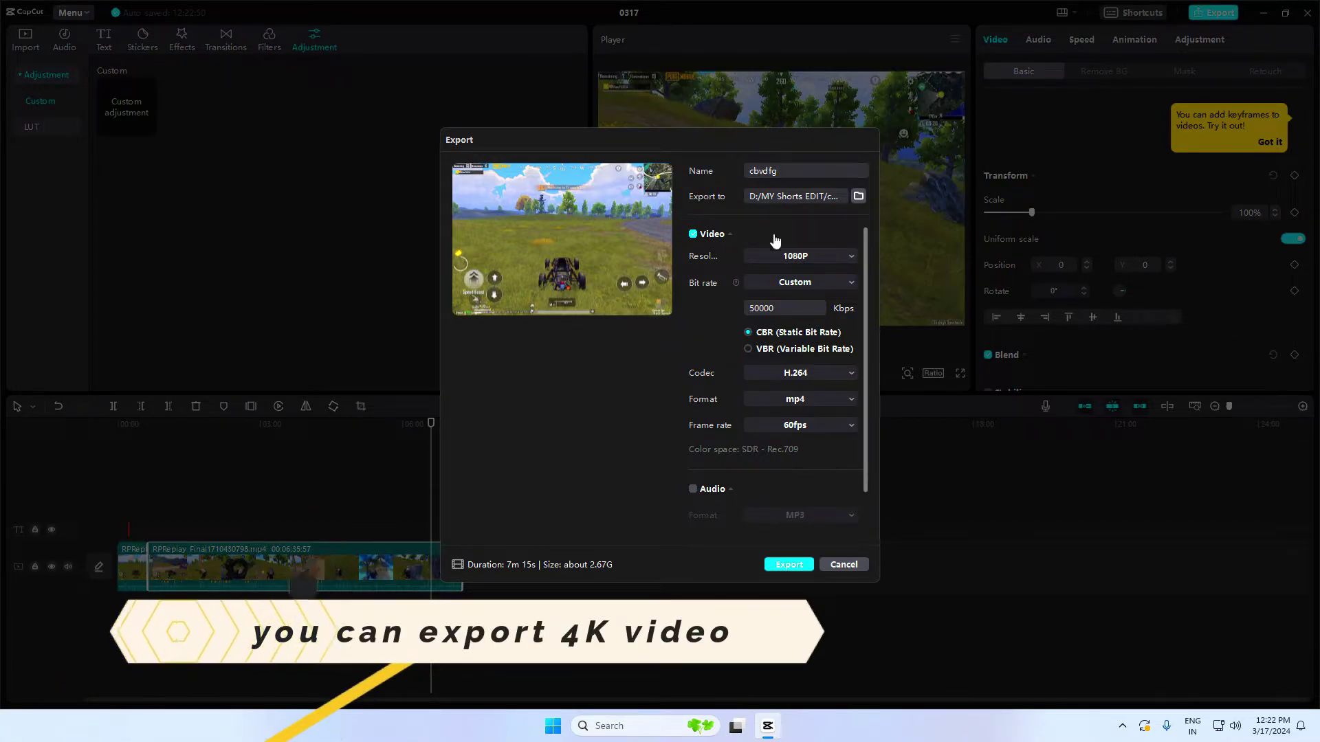
click(828, 258)
click(785, 371)
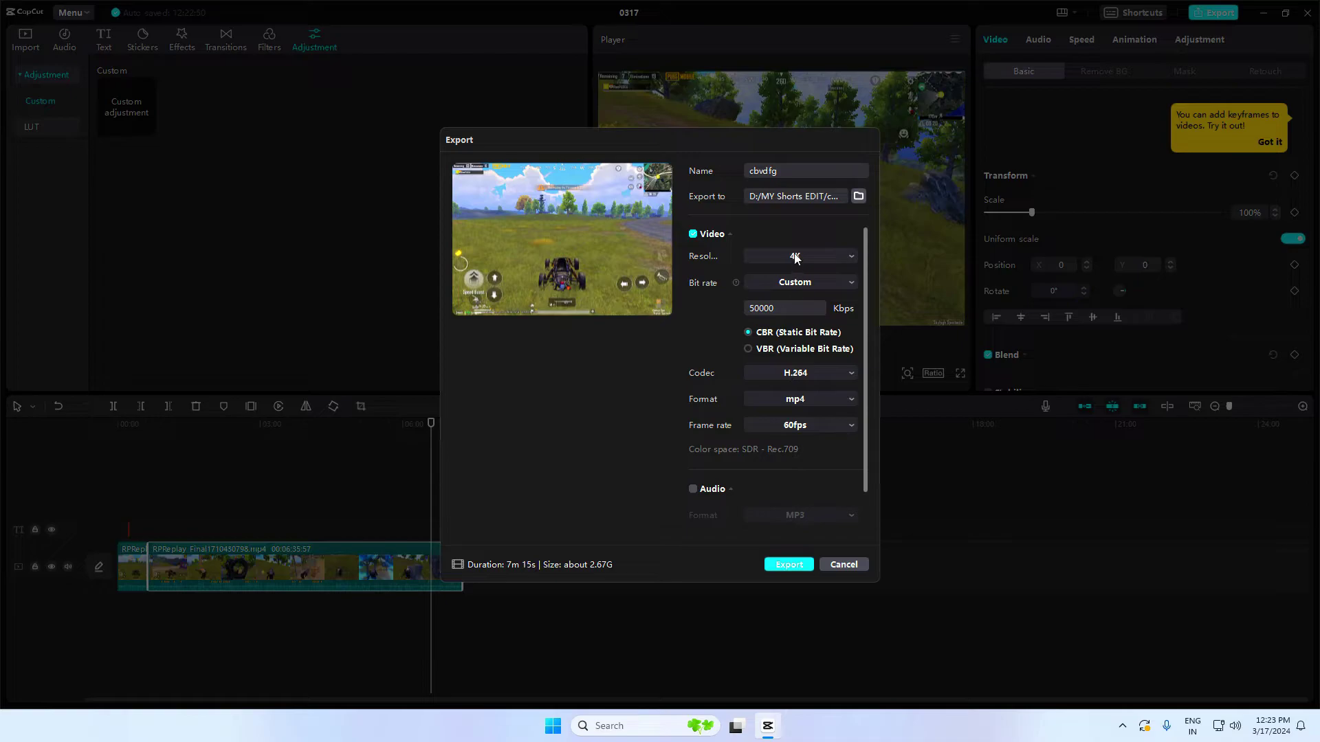
Step: Set the export resolution to 1080P and the bit rate to Lower, and export the video
click(795, 259)
click(772, 365)
click(814, 268)
click(792, 334)
click(811, 303)
click(792, 314)
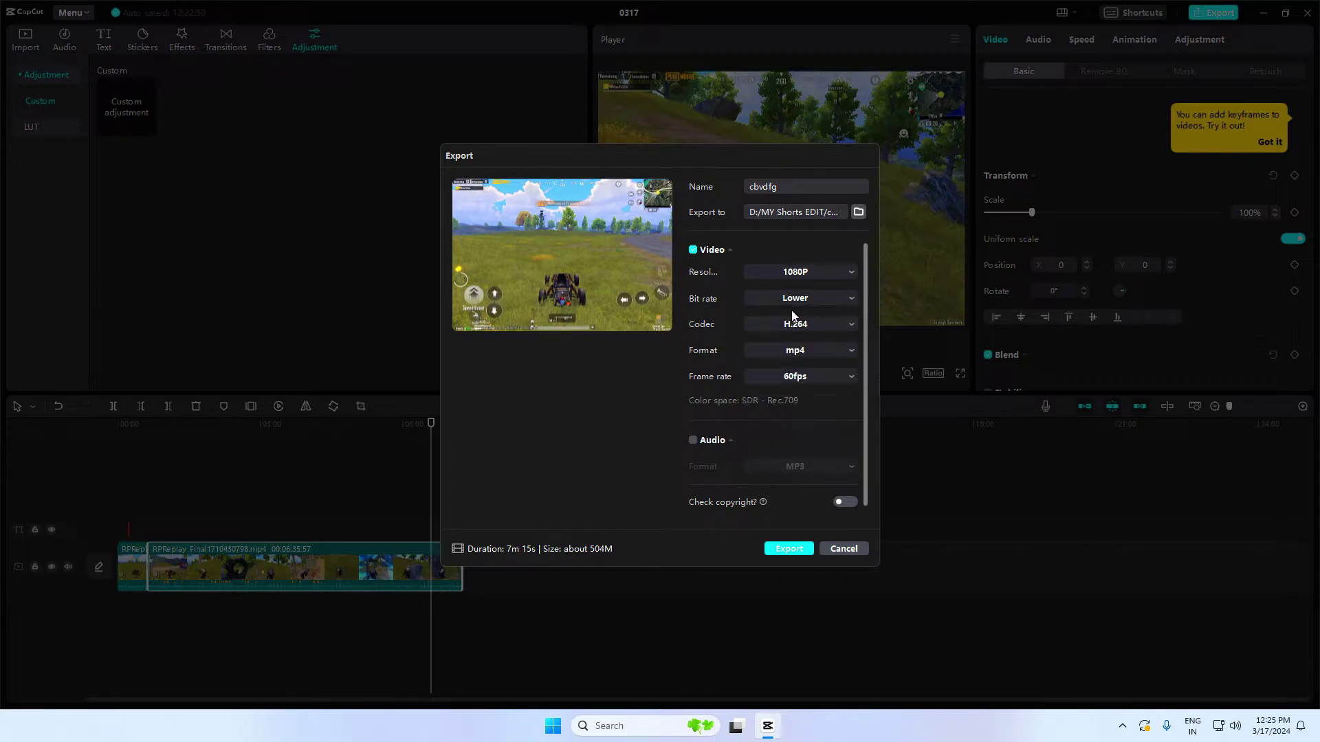
click(783, 549)
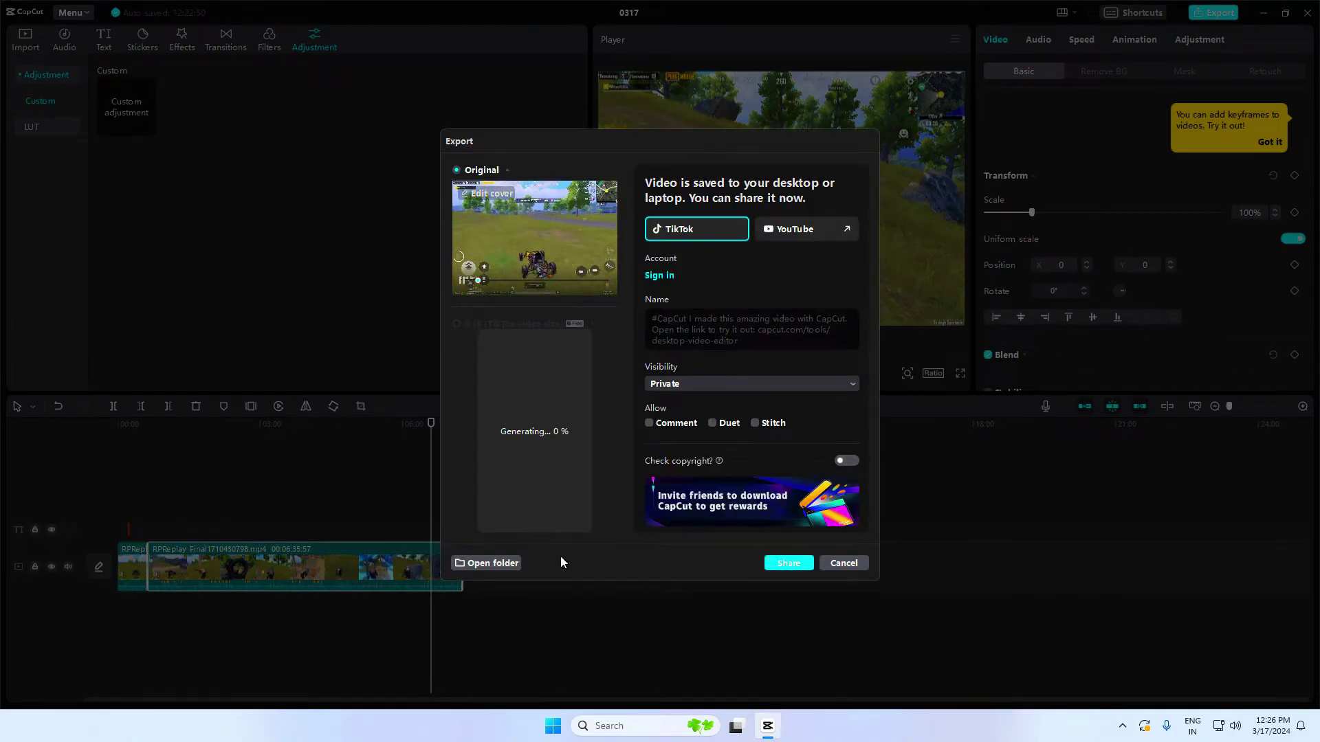
Step: Open the export folder, check cbvdfg.mp4 by playing it and skimming to its end, and close the player and CapCut
click(468, 563)
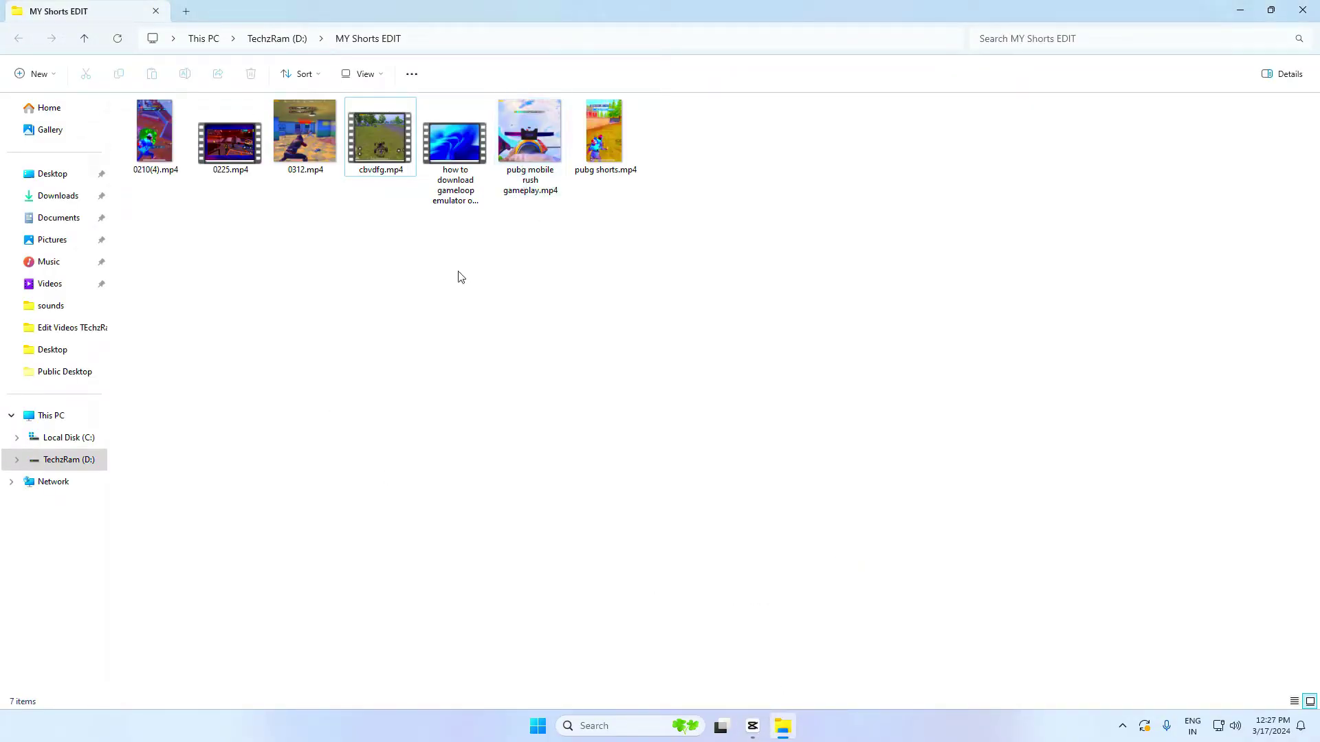
double_click(377, 140)
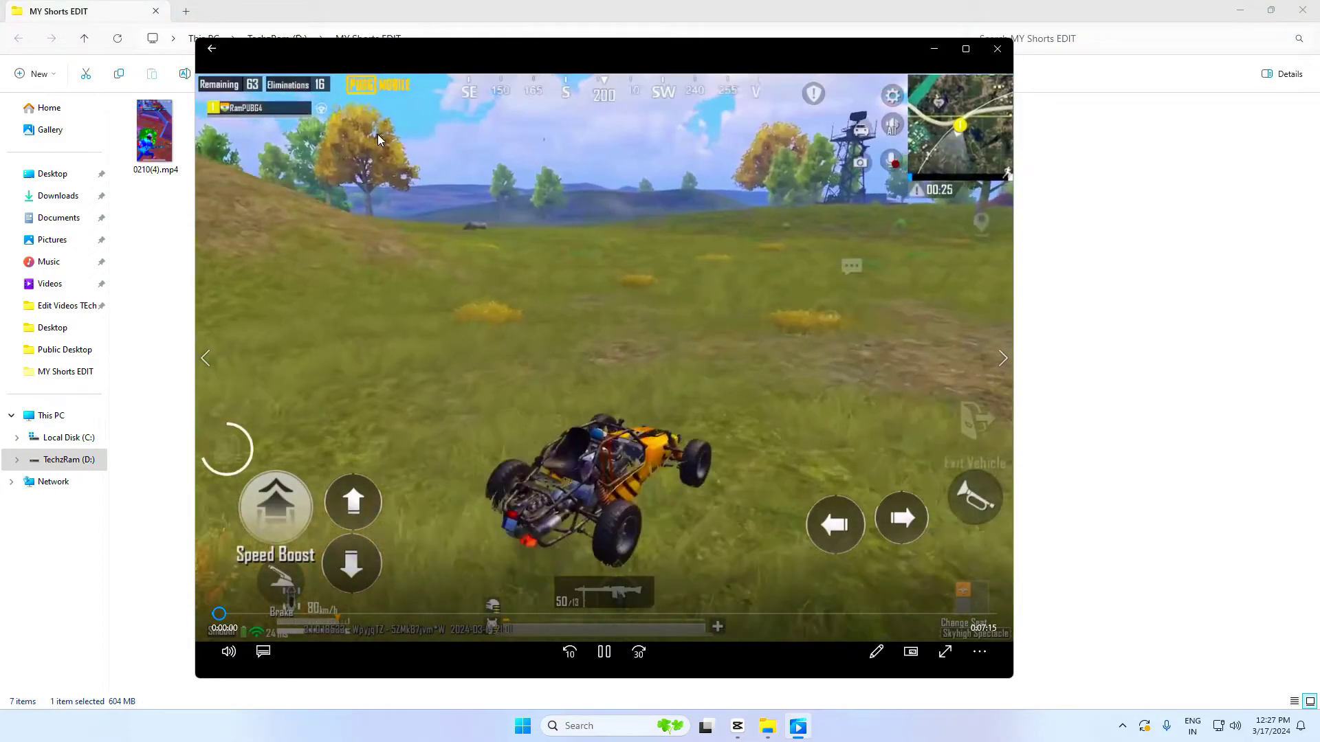
drag(264, 613, 845, 621)
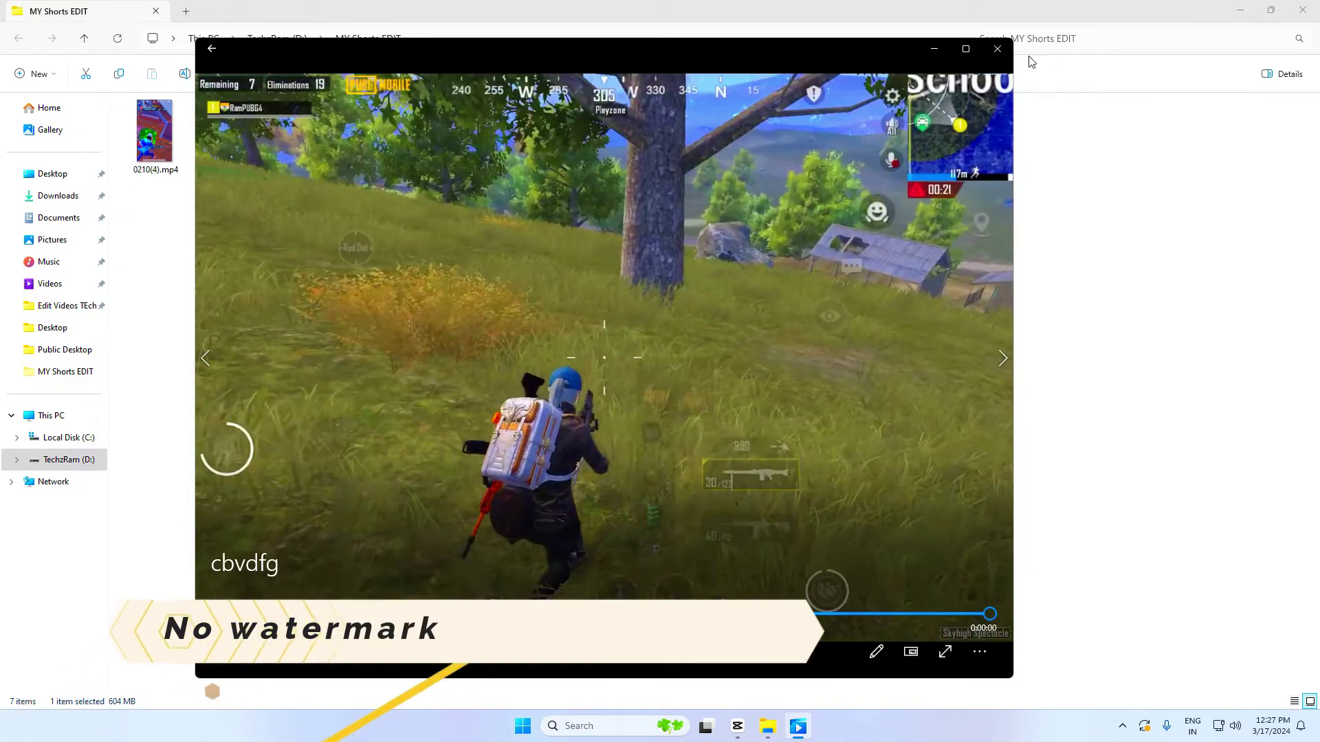
click(998, 49)
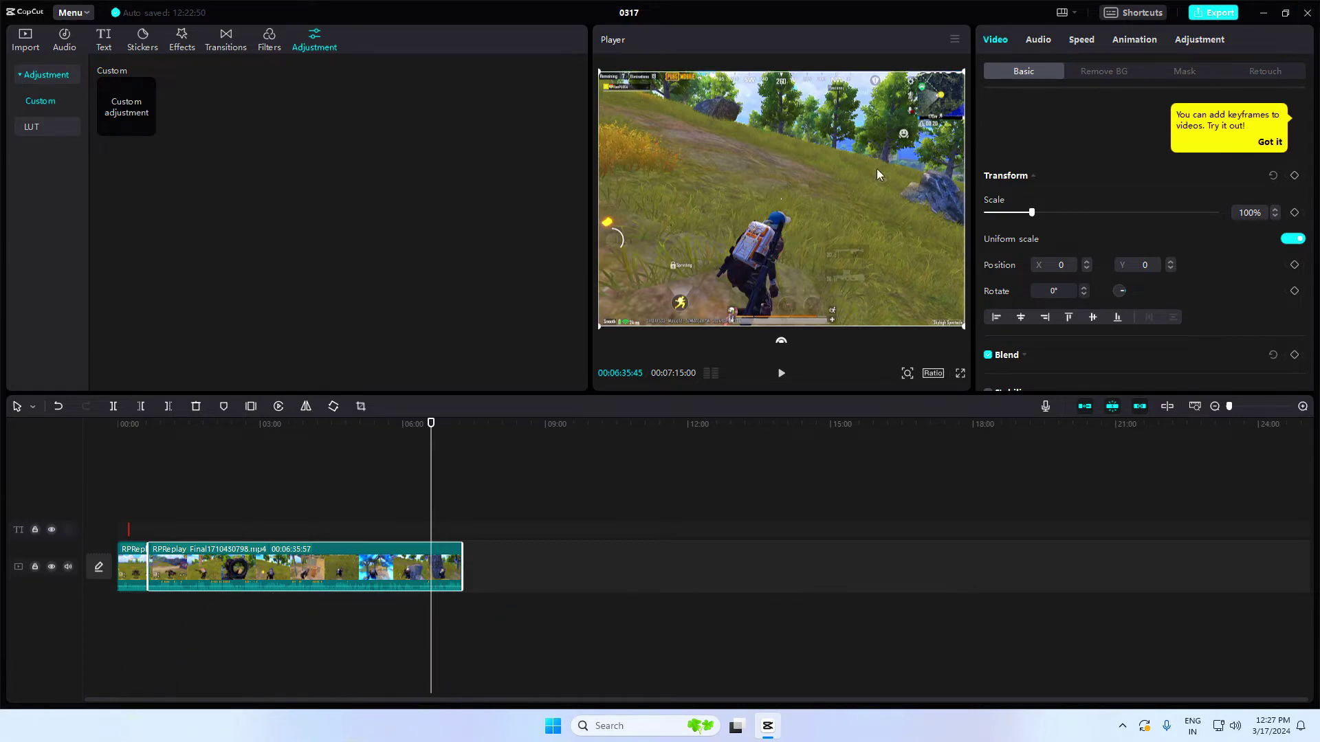
click(1310, 7)
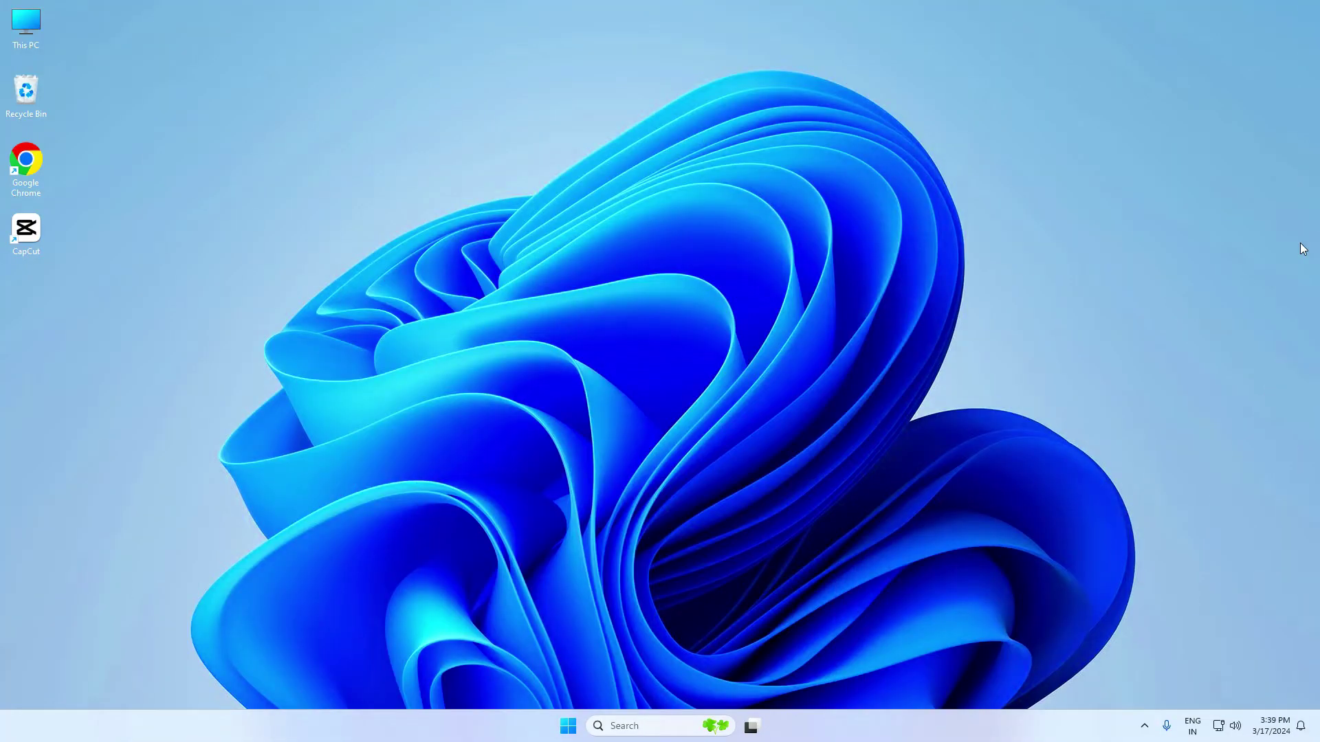
Step: Search Google in Chrome for "davinci resolve" and open Blackmagic Design's DaVinci Resolve 18 result
double_click(43, 174)
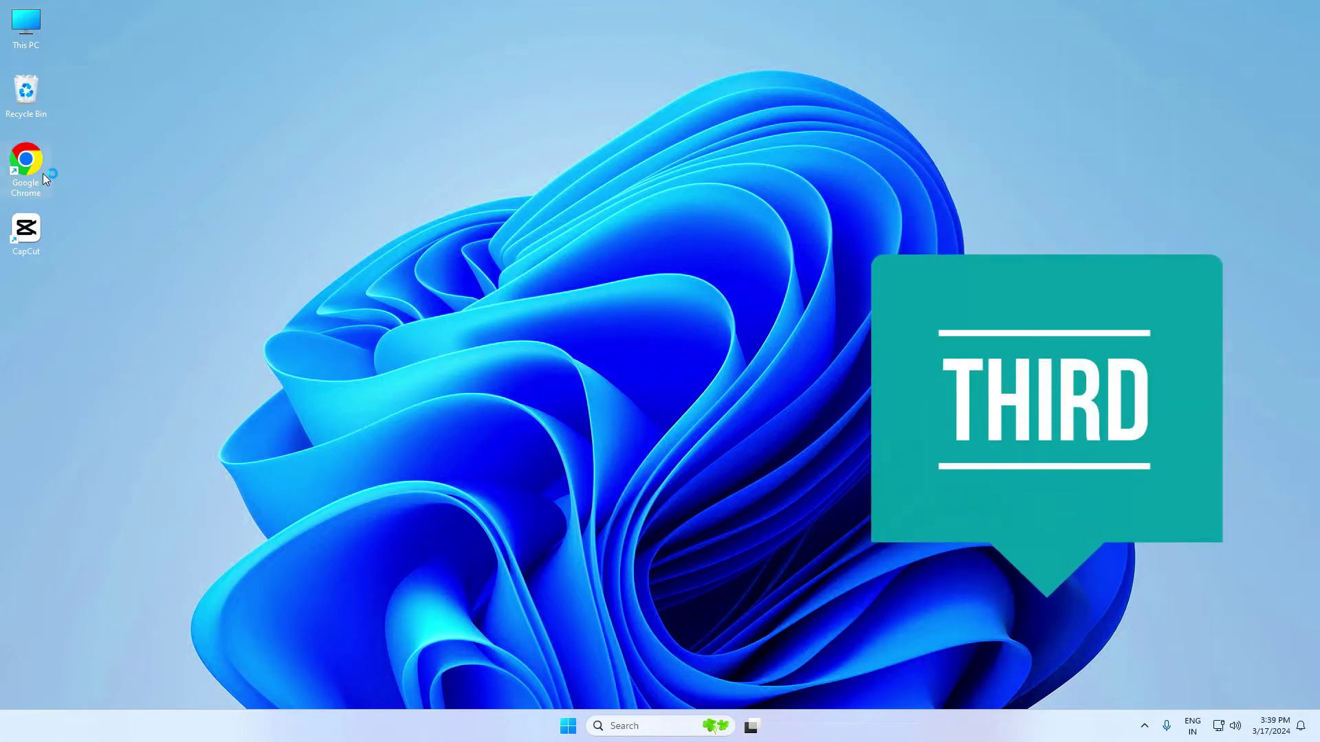
click(545, 301)
text(davinci)
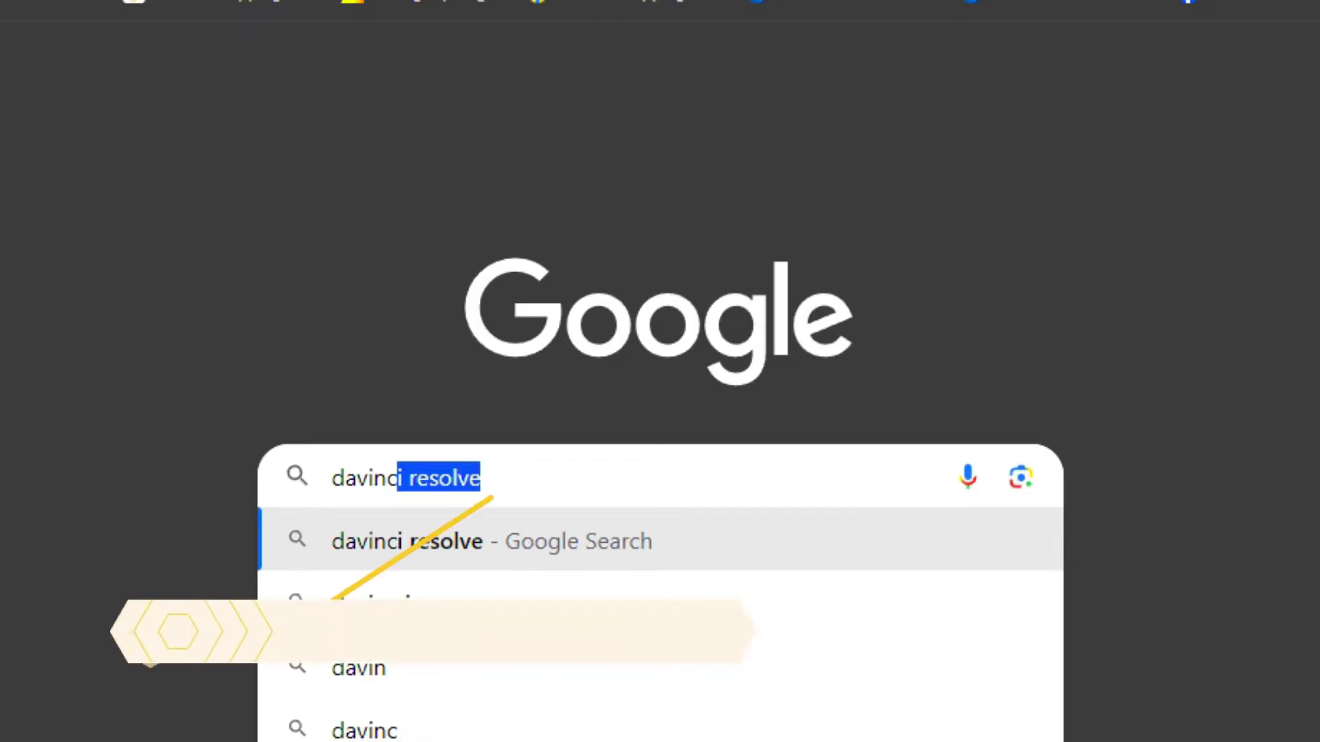
key(Right)
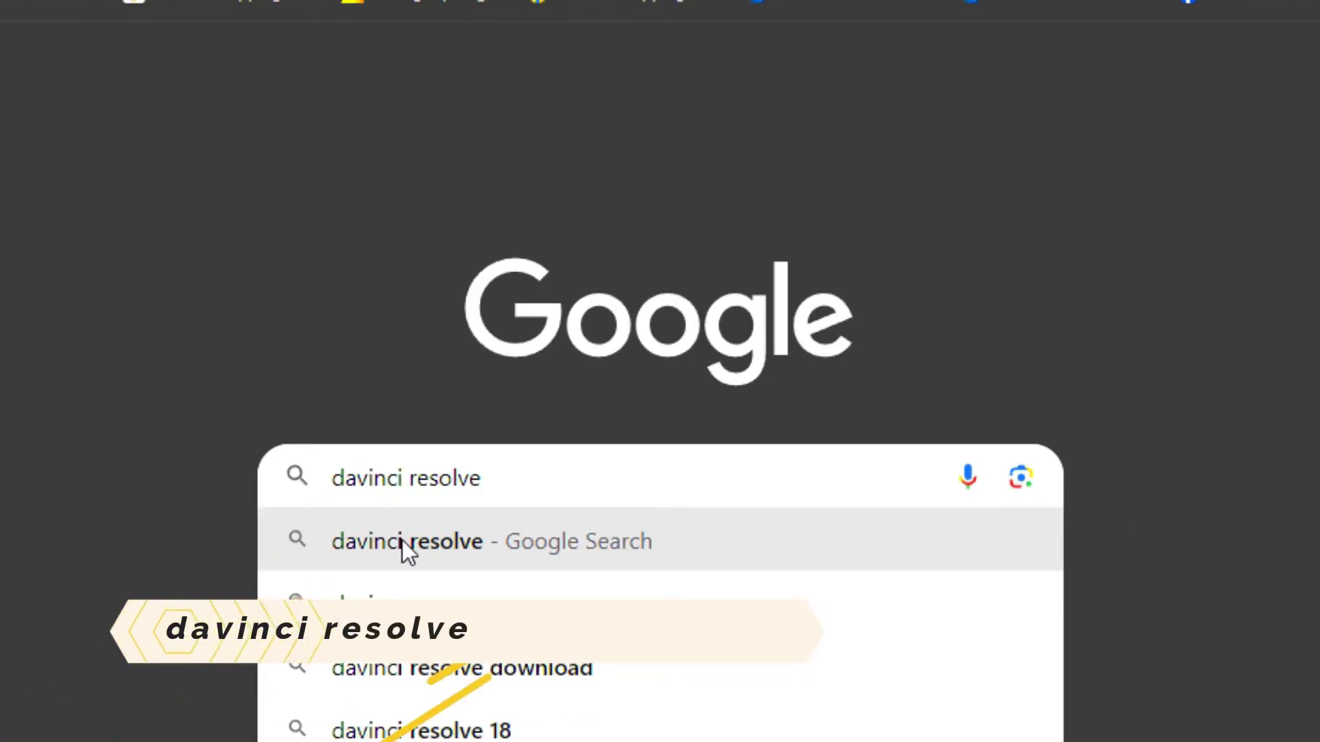
click(402, 540)
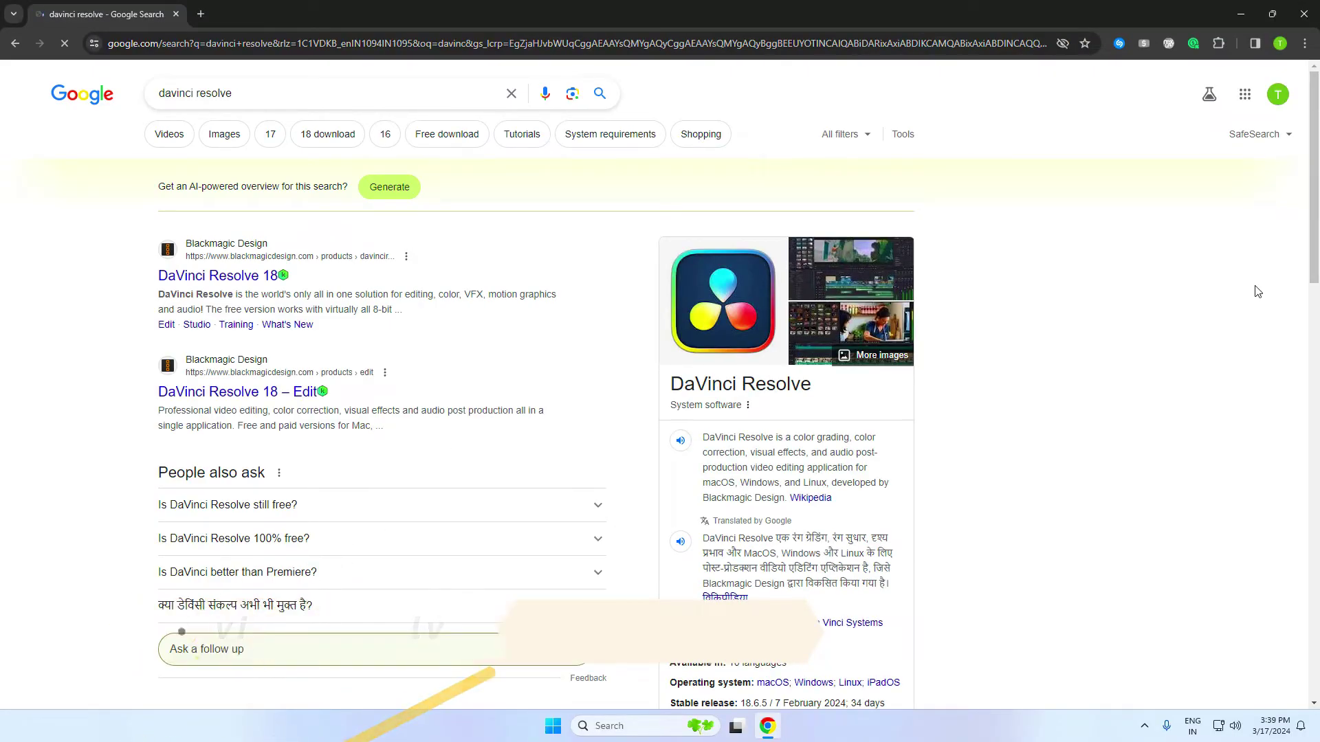
drag(175, 270, 274, 280)
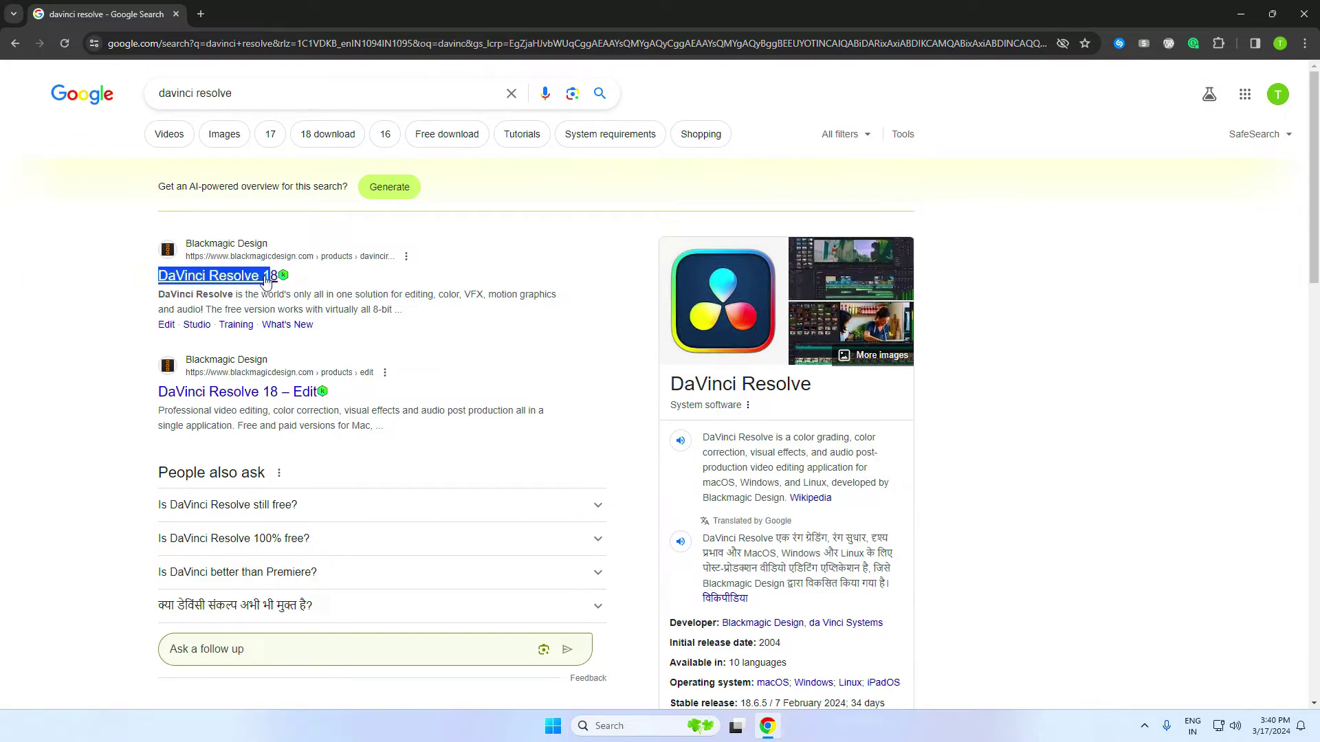
click(229, 278)
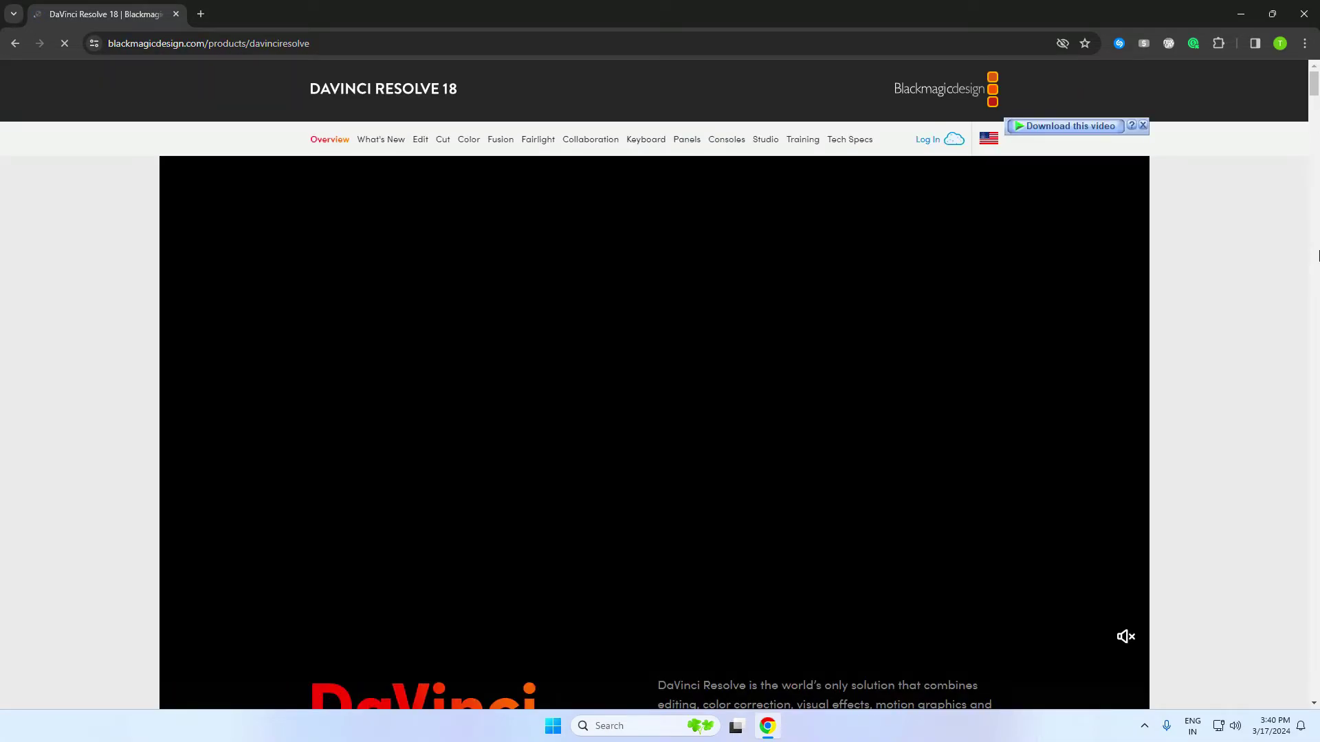
Step: Open the free DaVinci Resolve download options and choose the Windows version of DaVinci Resolve 18.6
scroll(1234, 264, down, 4)
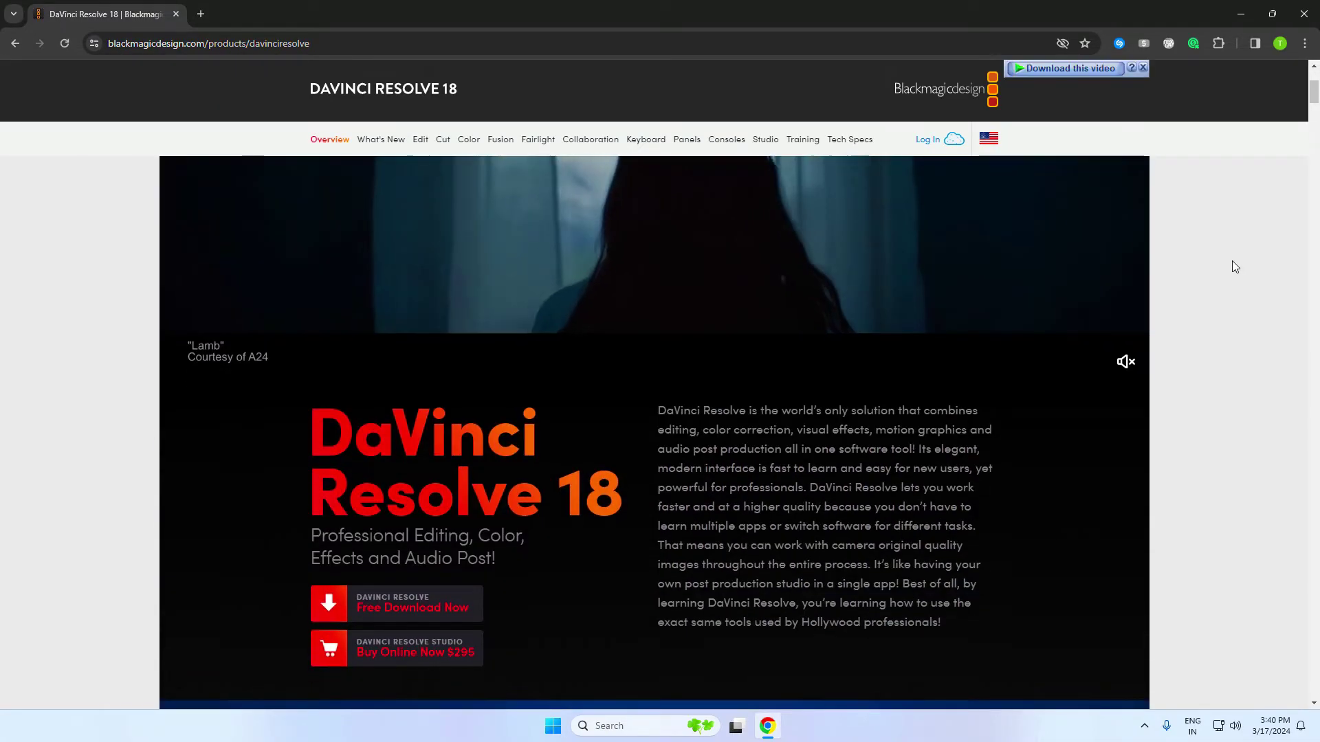
scroll(412, 529, down, 1)
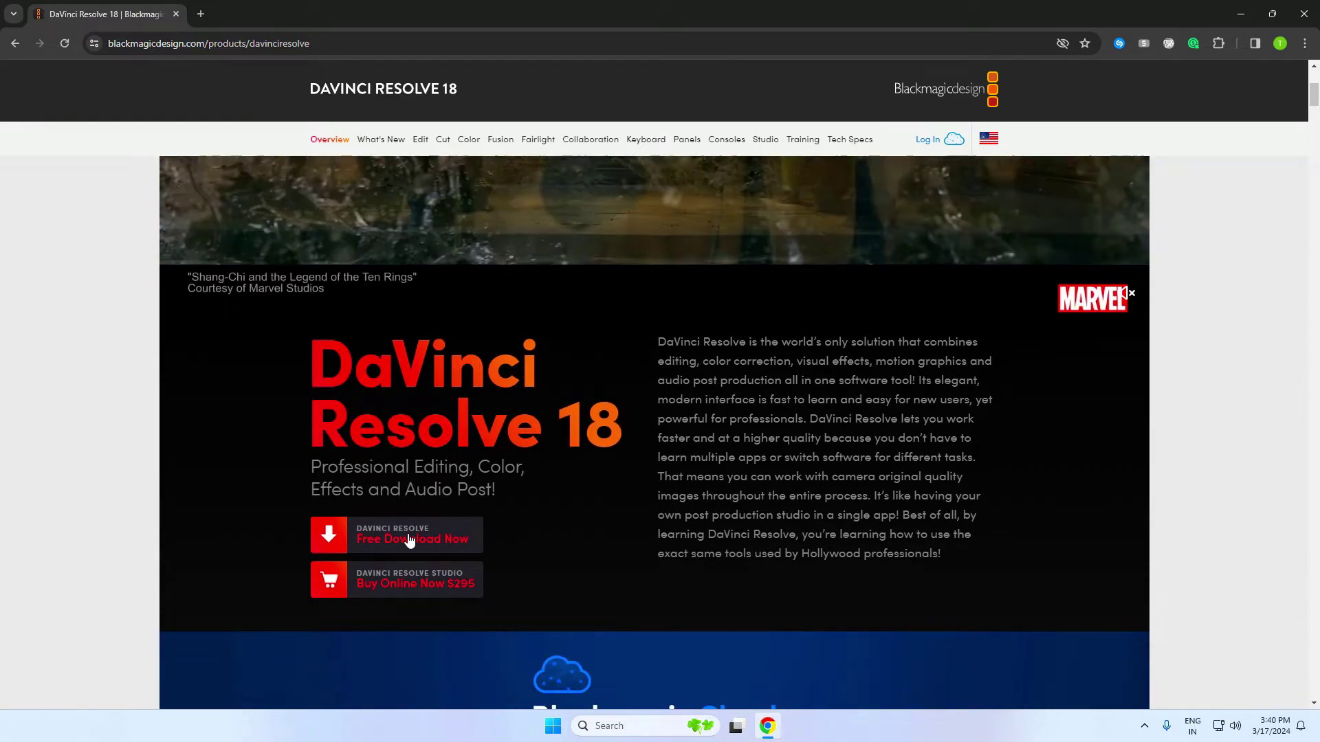
click(390, 540)
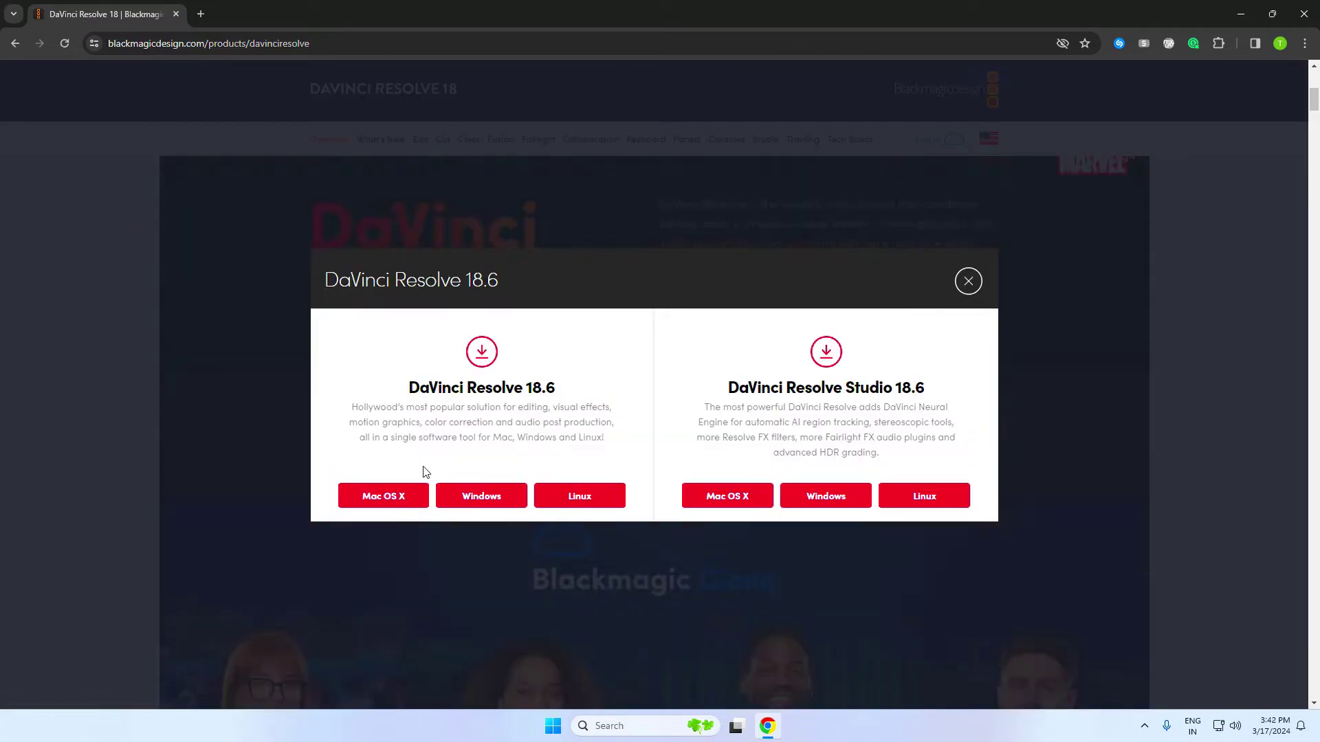
click(482, 496)
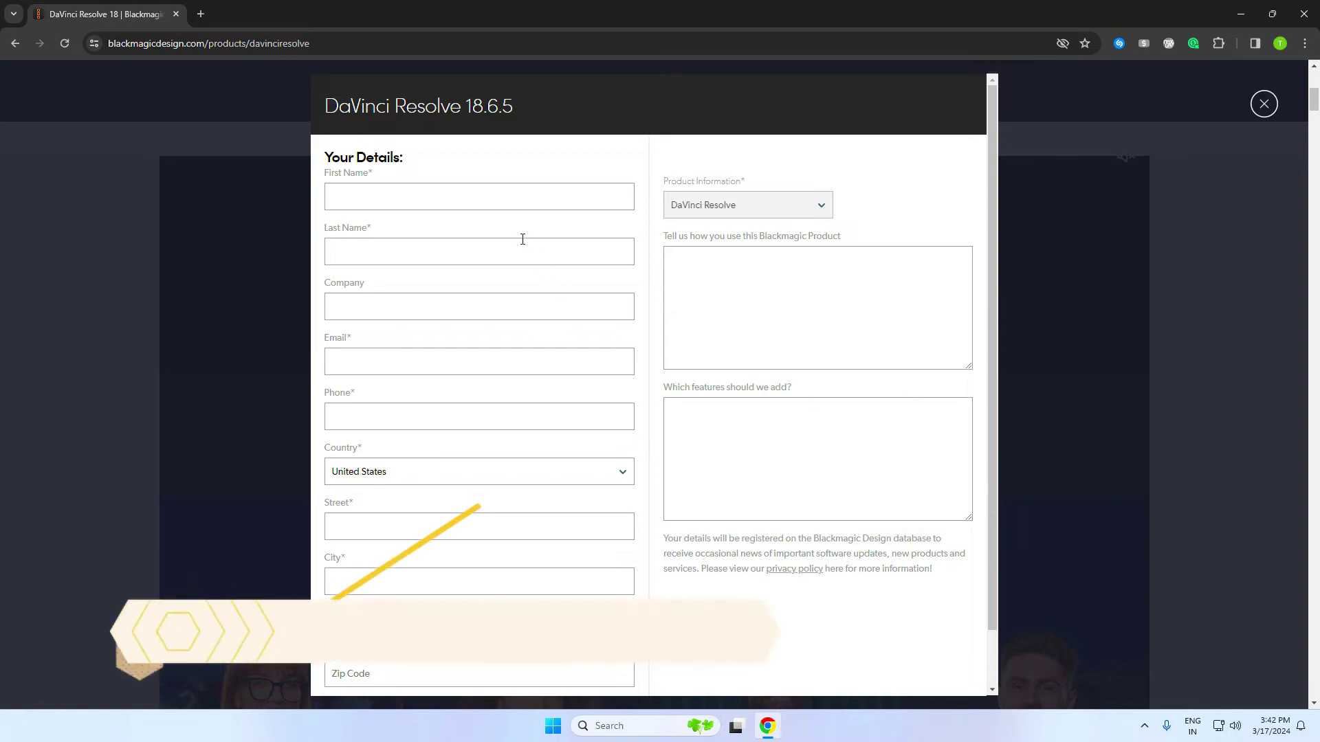
Step: Fill in the first name, last name, company ascv and the contact's e-mail in the registration form
click(406, 196)
text(ascd)
click(349, 249)
text(asdc)
click(365, 307)
text(ascv)
key(Tab)
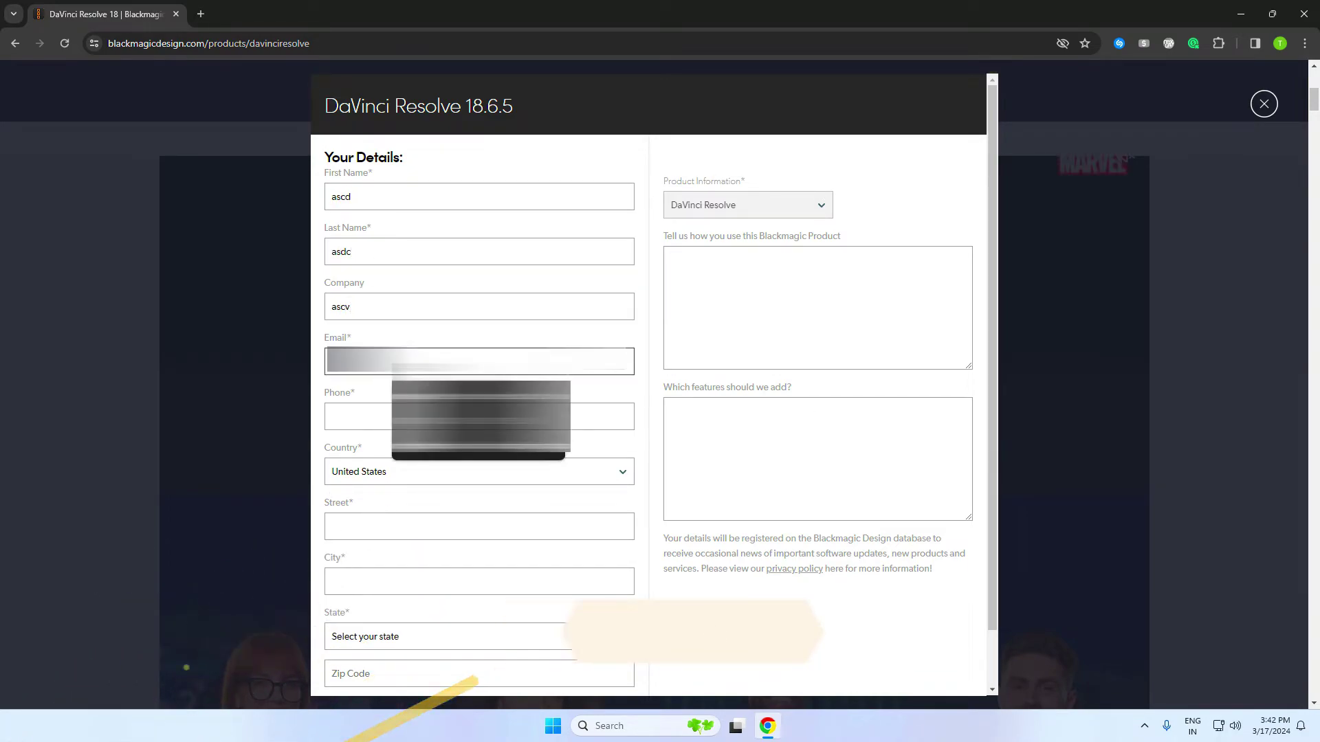
click(388, 411)
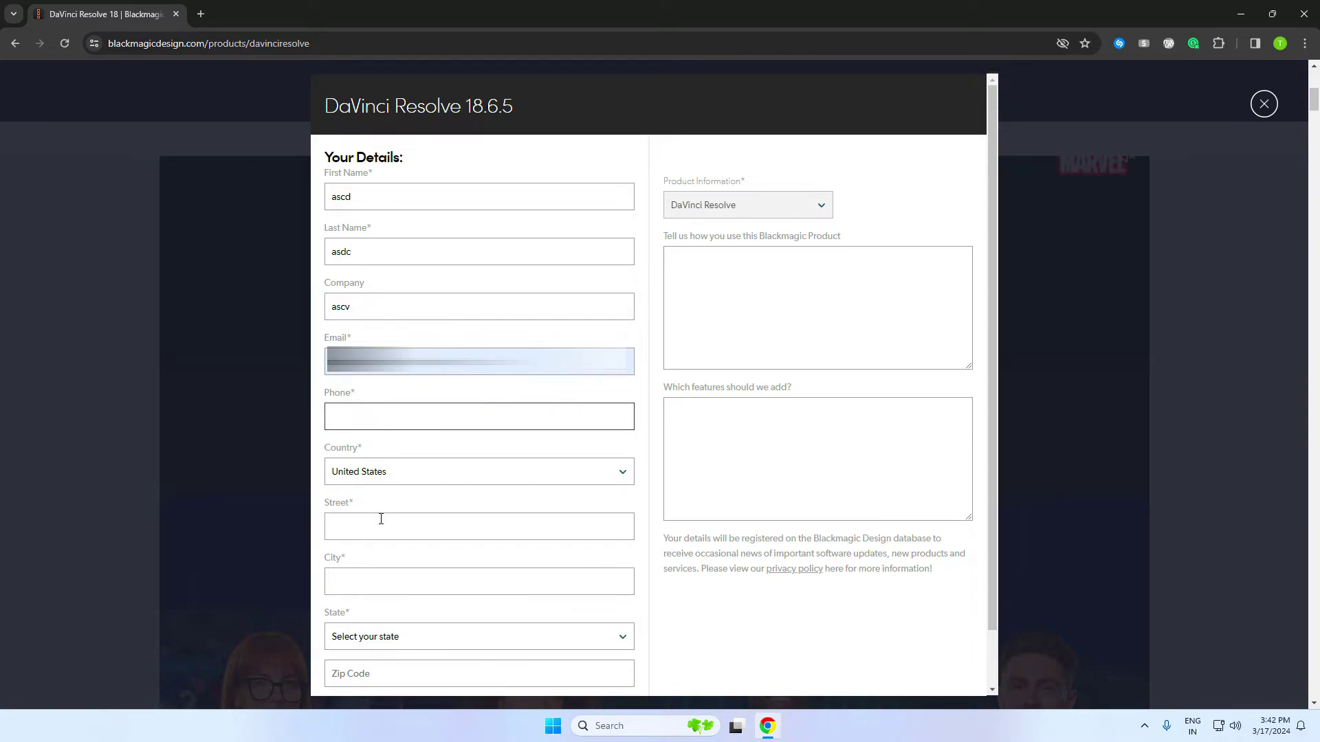
Step: Enter the street, city and zip code in the registration form and try to submit it for download
click(365, 527)
text(ascv)
click(348, 582)
text(sdv)
click(383, 670)
text(sadvs)
scroll(759, 601, down, 1)
click(940, 667)
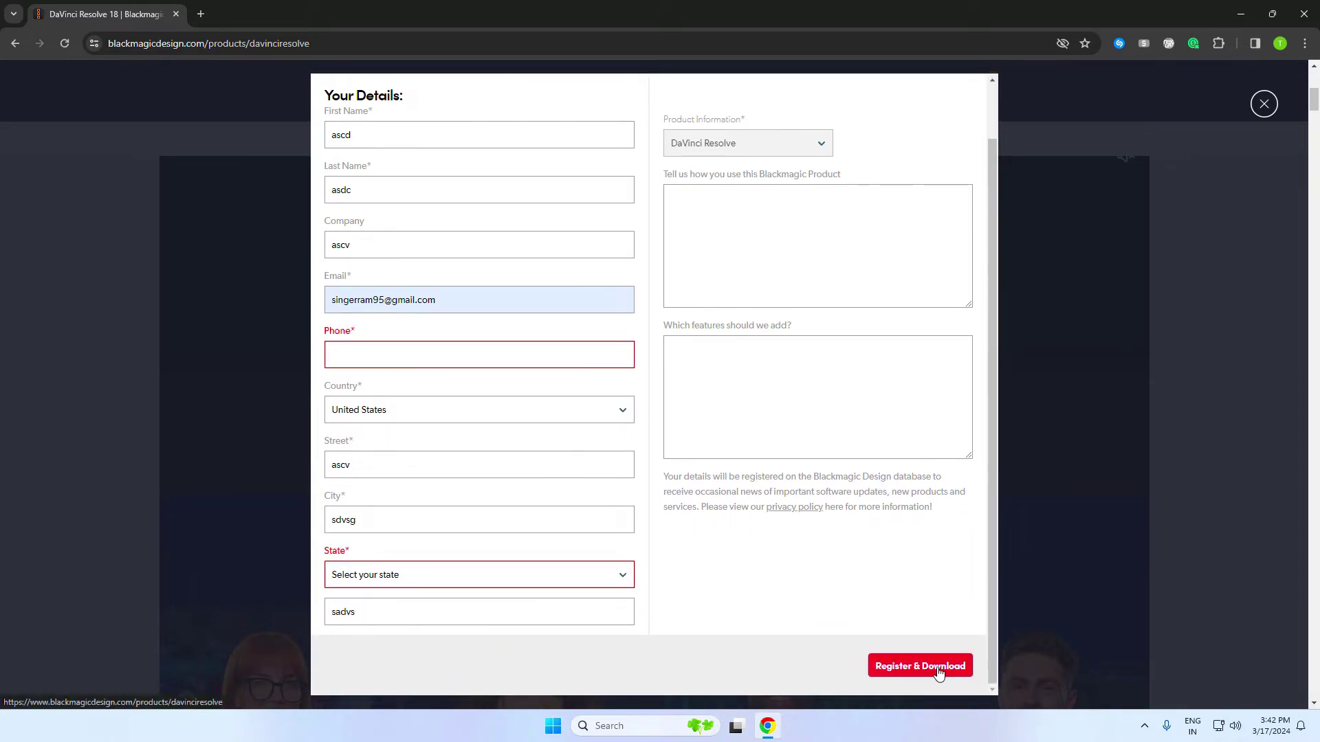
Step: Enter the phone number, select Alaska as the state, submit the registration and start the DaVinci Resolve 18.6.5 Windows download
click(384, 347)
text(9/7)
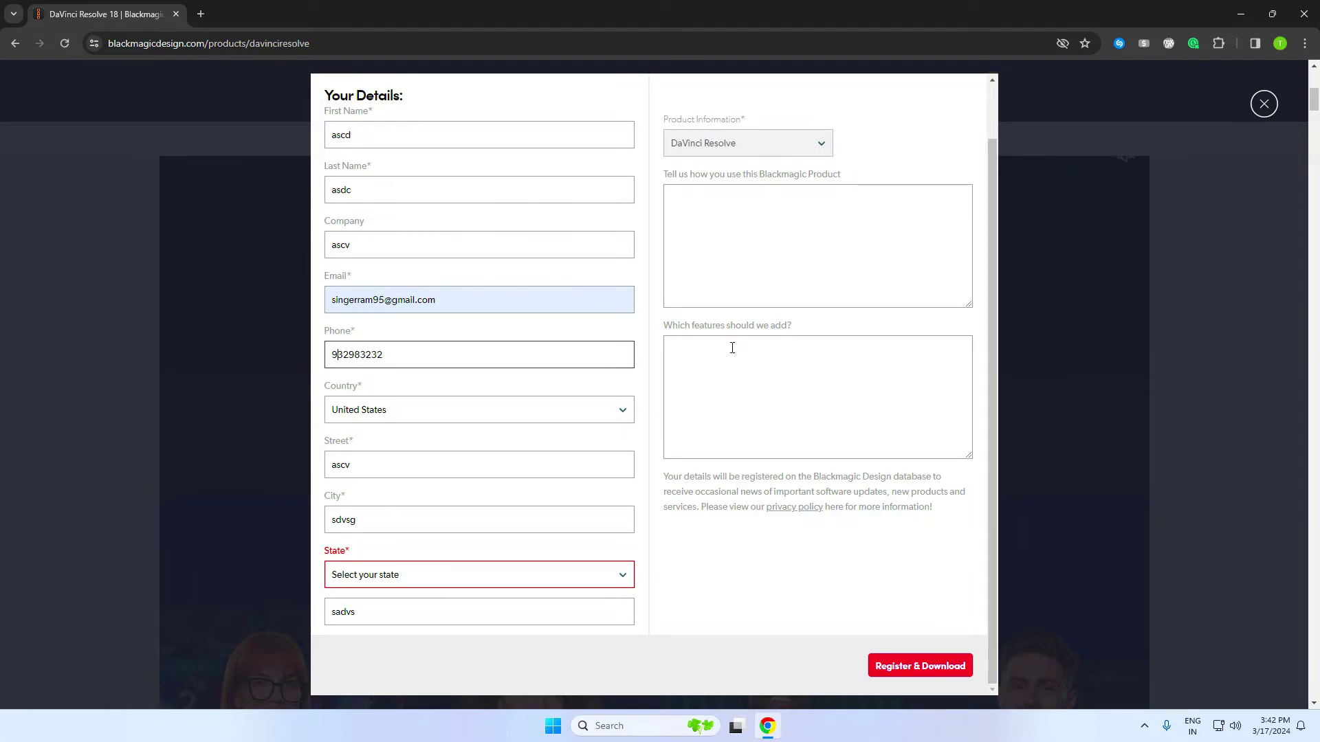
click(943, 670)
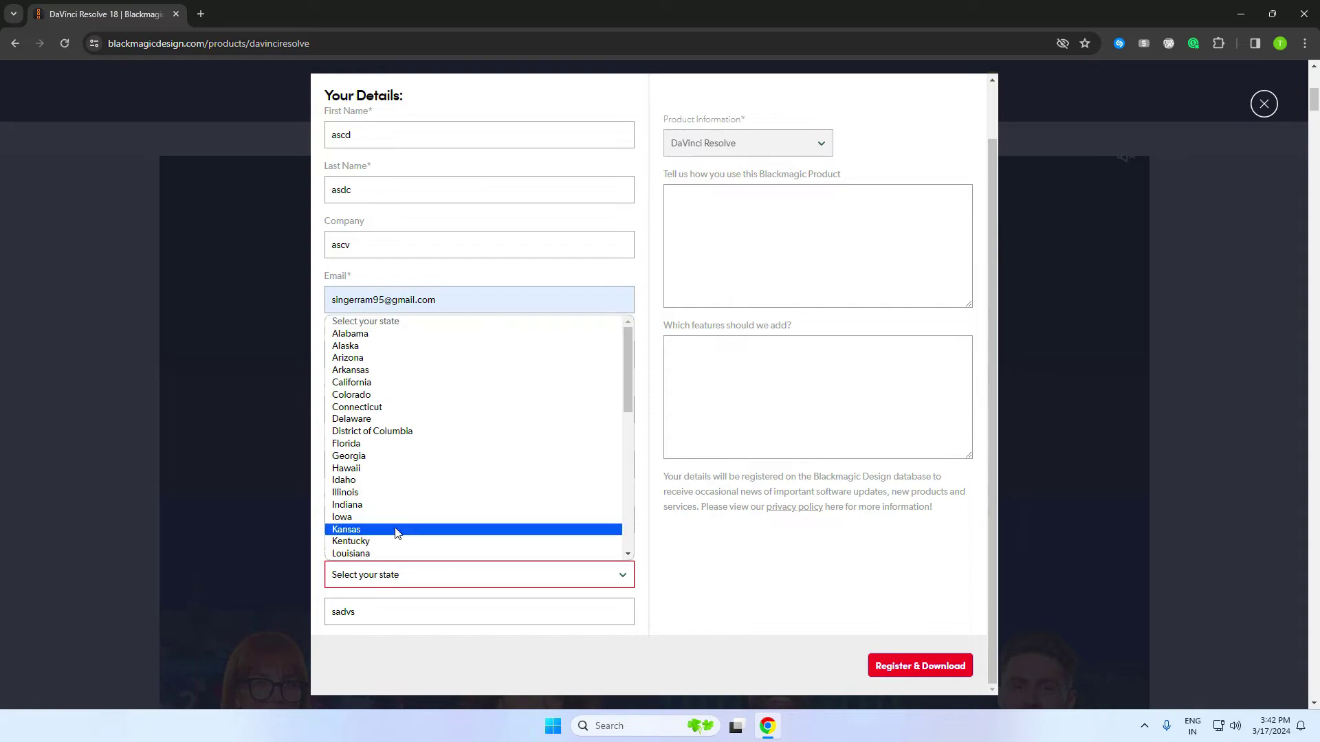
click(396, 348)
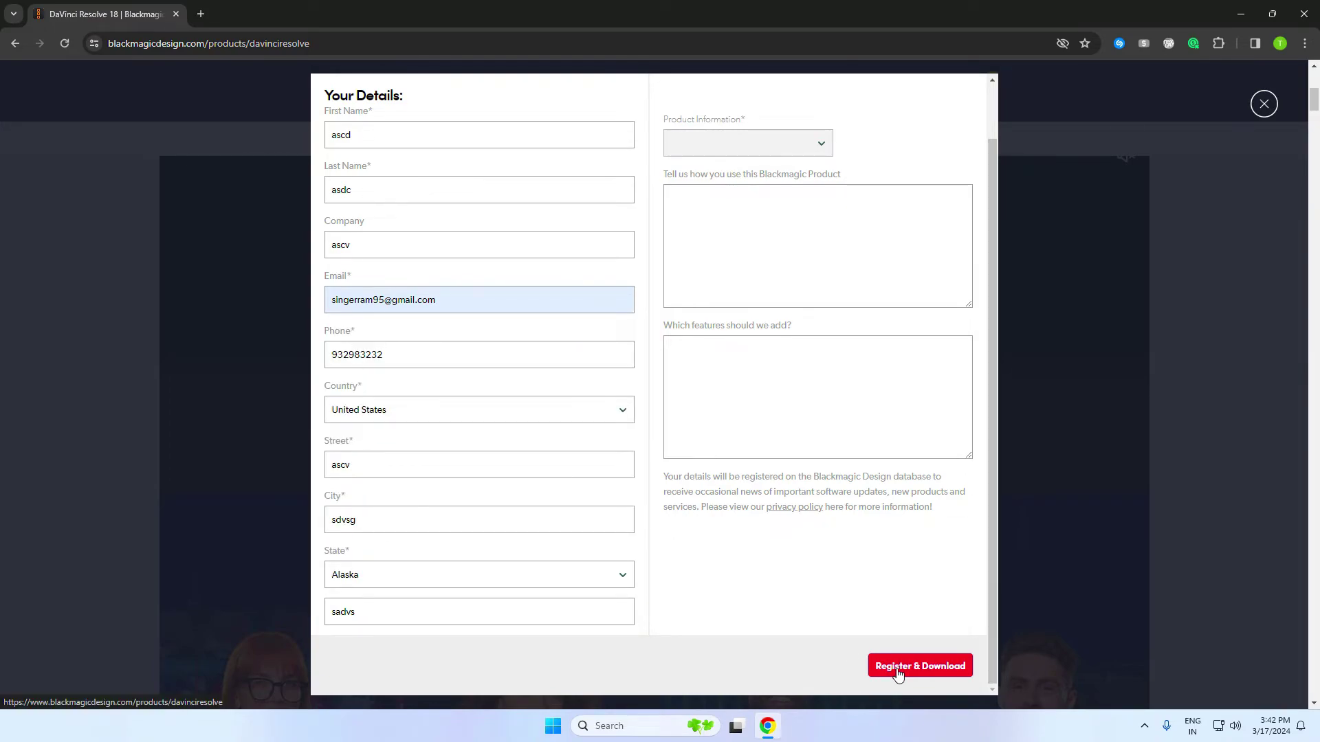
click(897, 670)
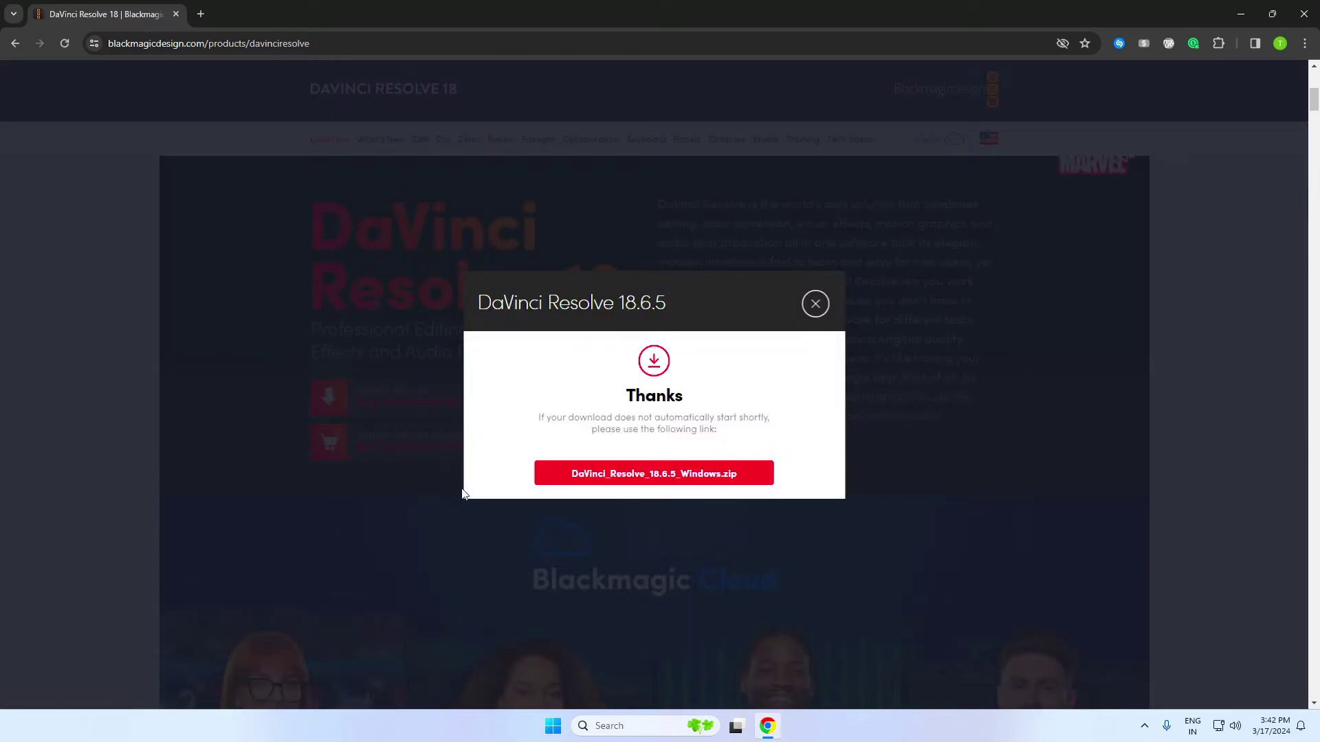
click(673, 421)
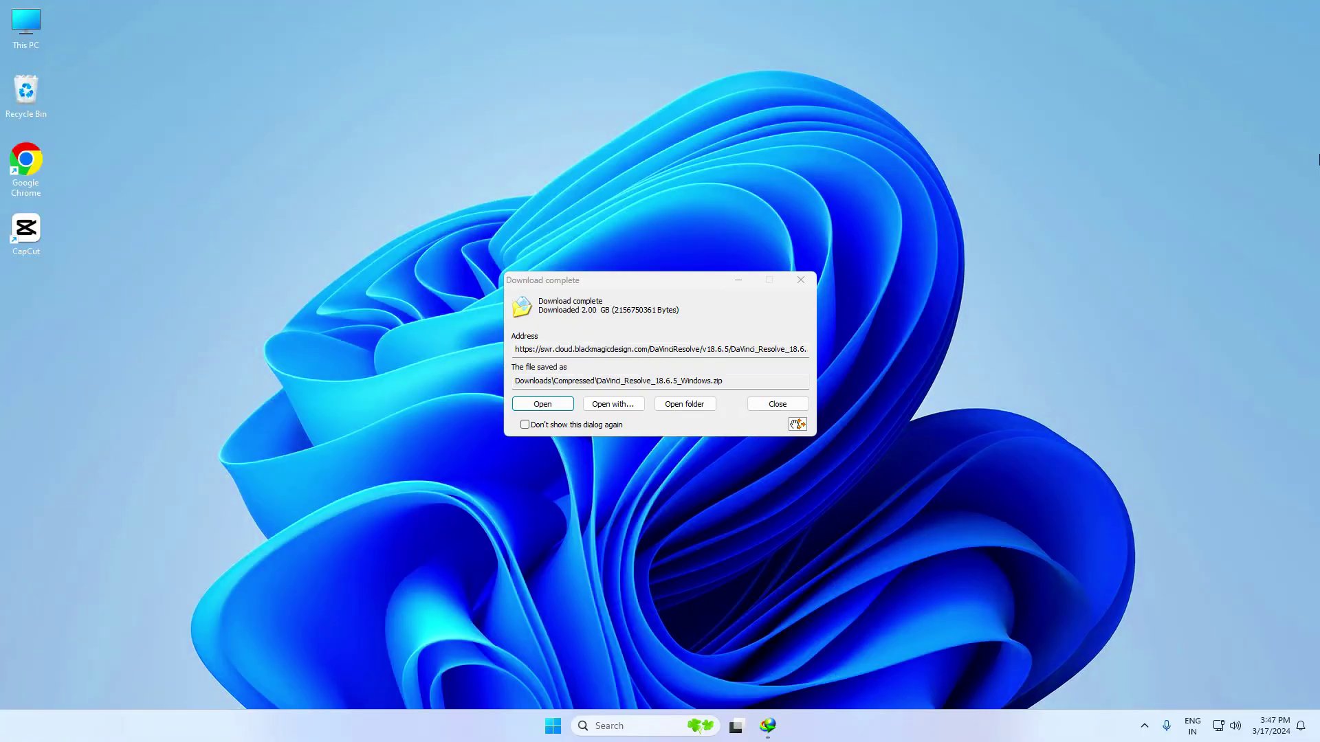
Step: Open the downloaded DaVinci_Resolve_18.6.5_Windows.zip, install the preselected components and answer the restart prompt to finish the installation
click(517, 405)
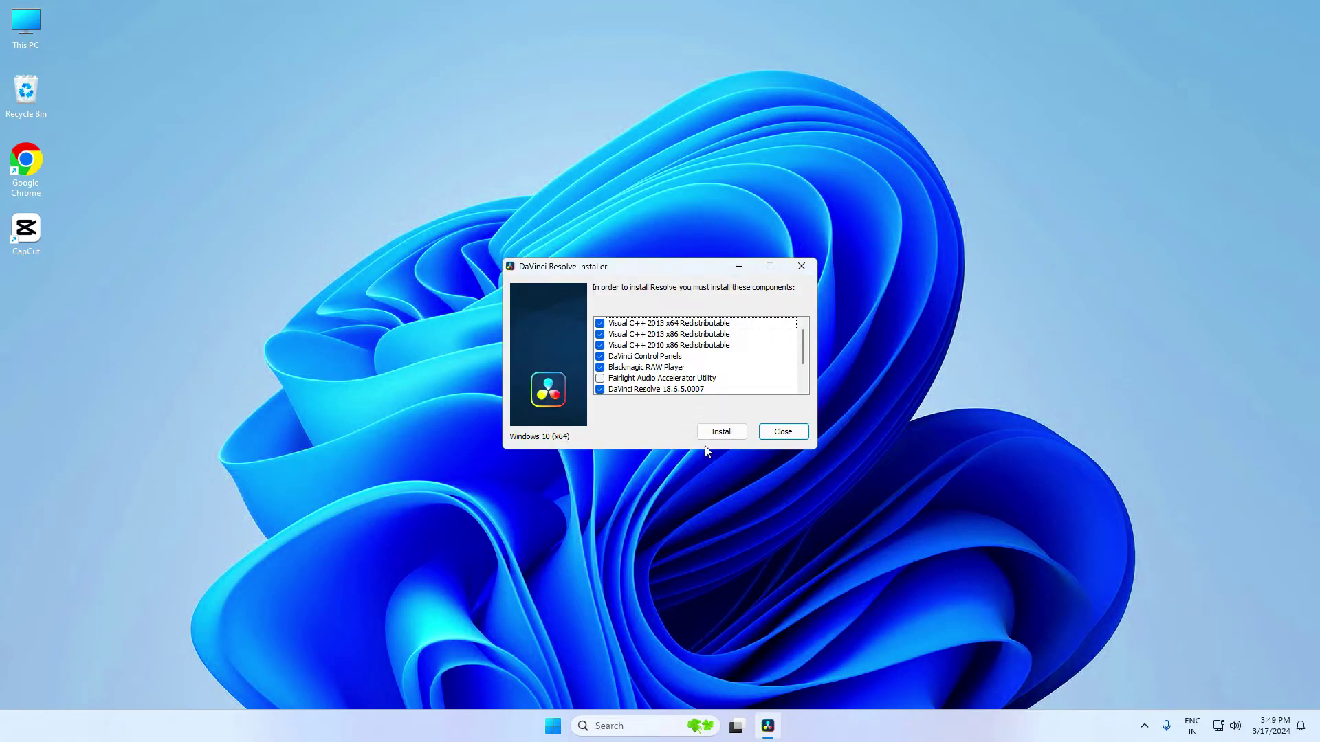
click(727, 436)
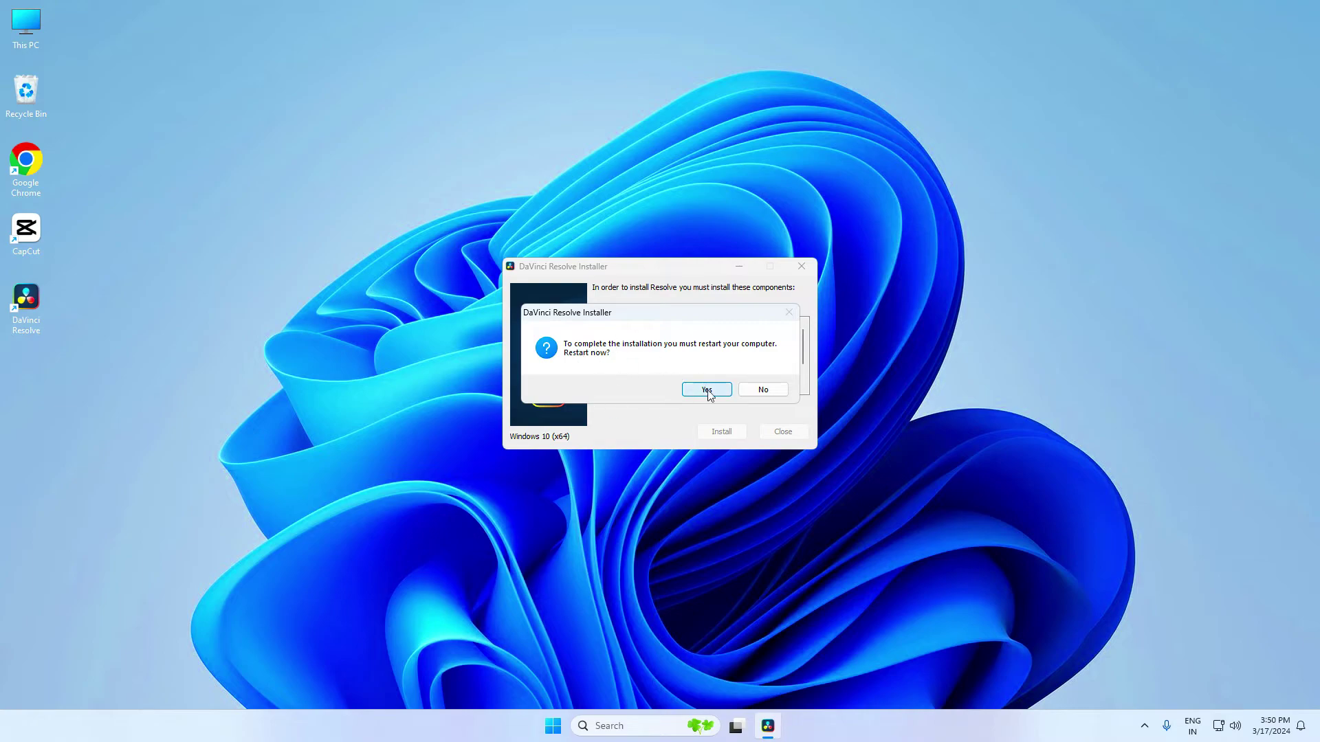
click(766, 391)
click(694, 389)
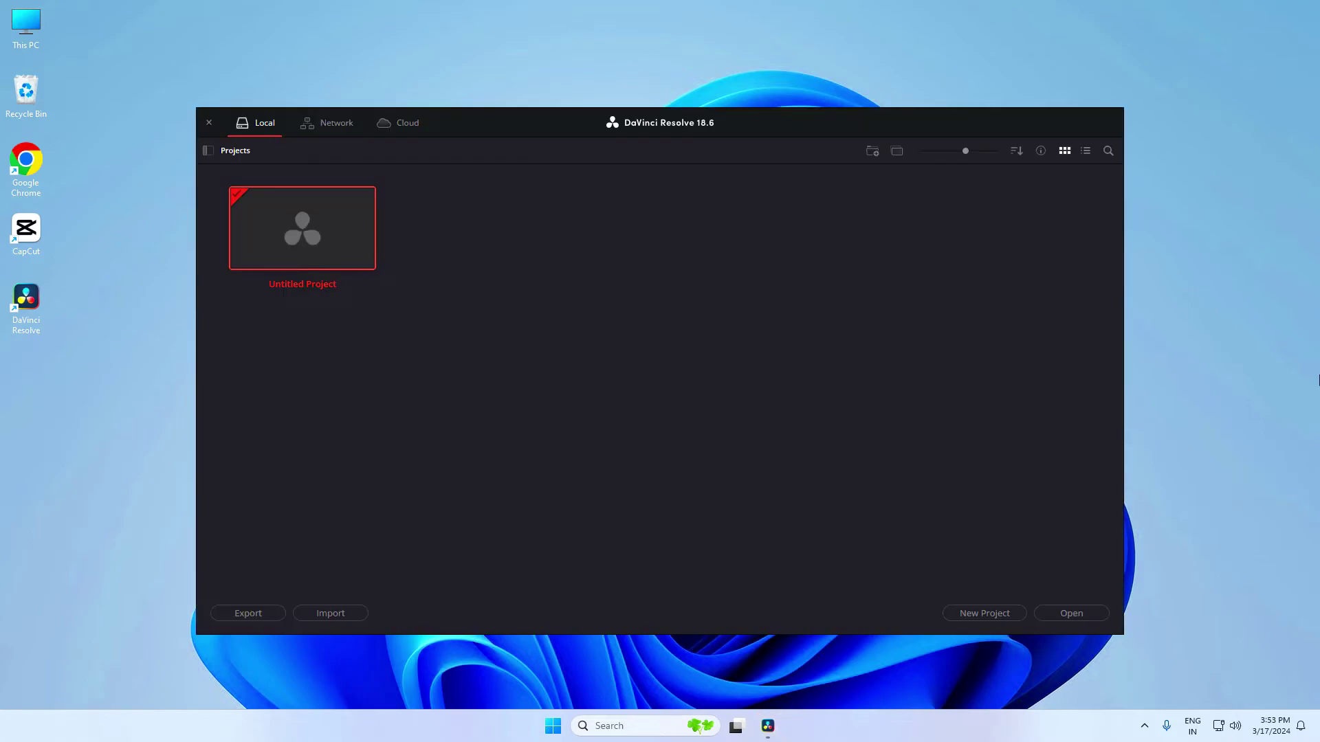
double_click(277, 241)
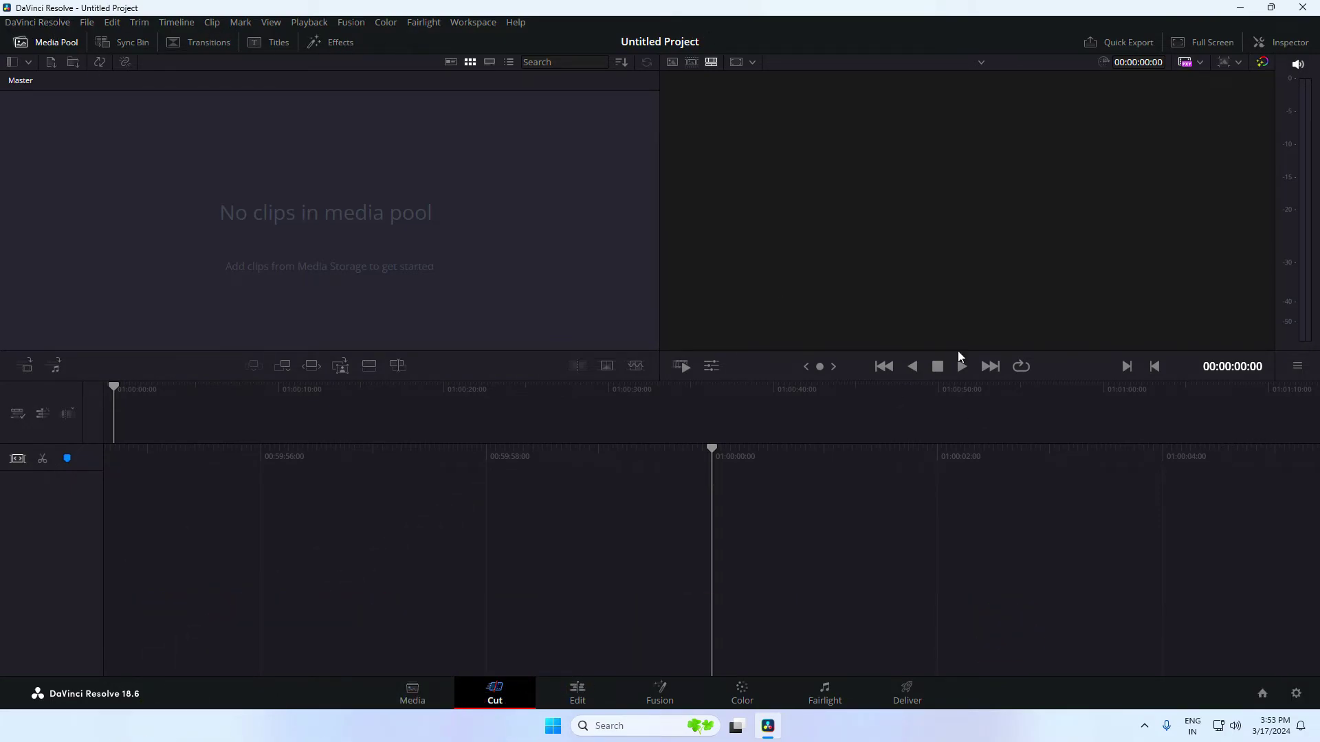
right_click(237, 196)
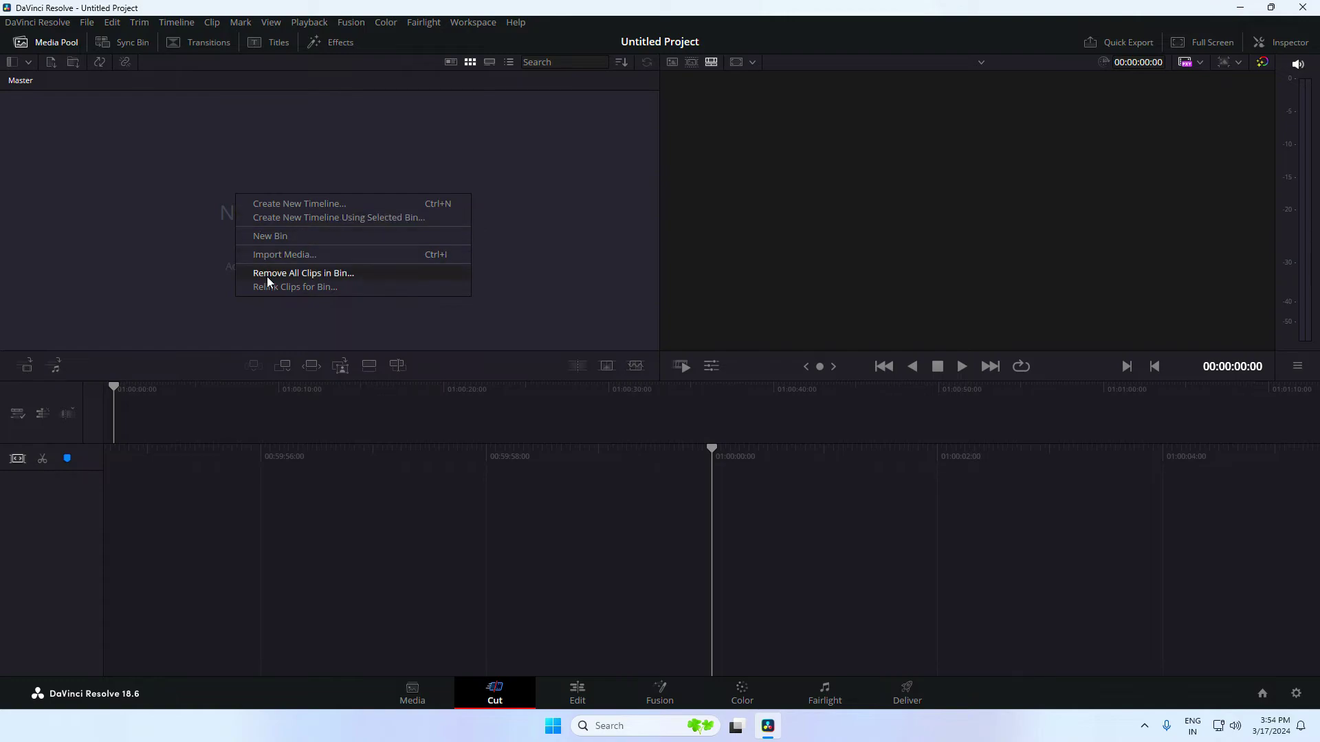
click(282, 255)
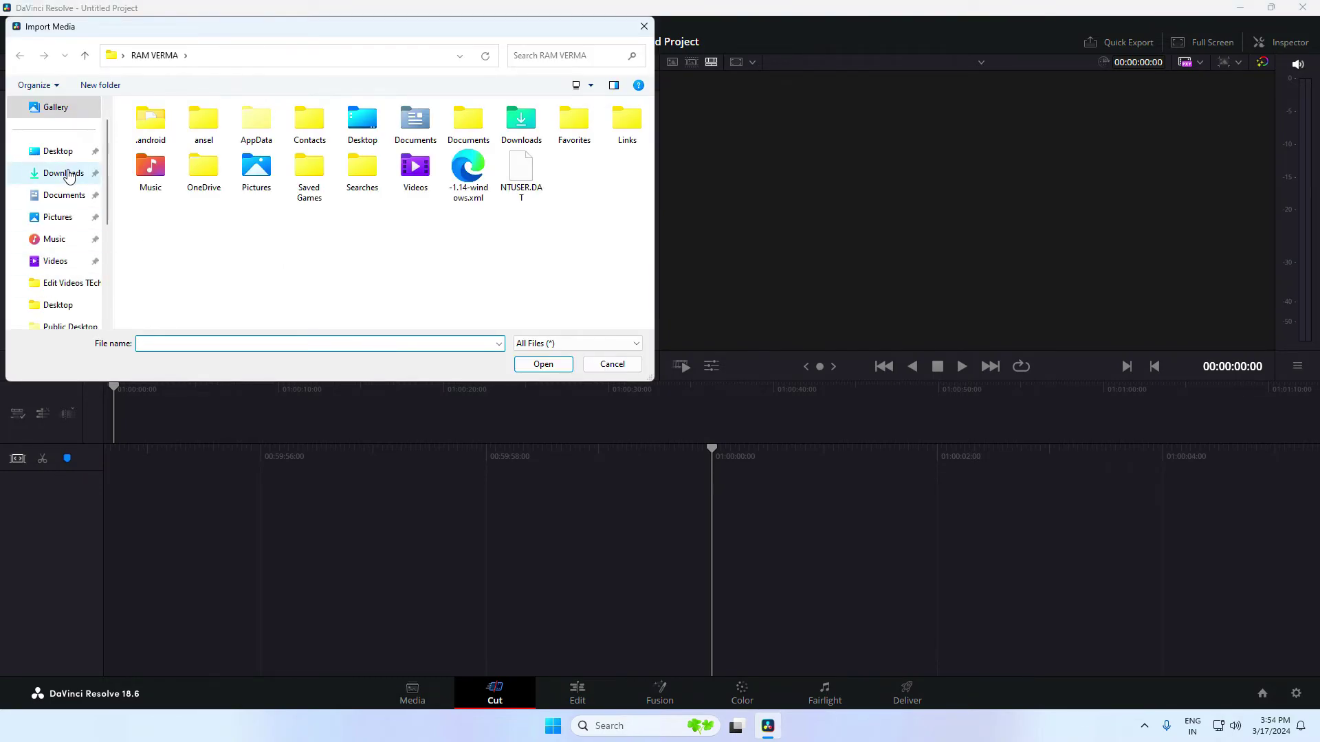
click(56, 263)
double_click(307, 134)
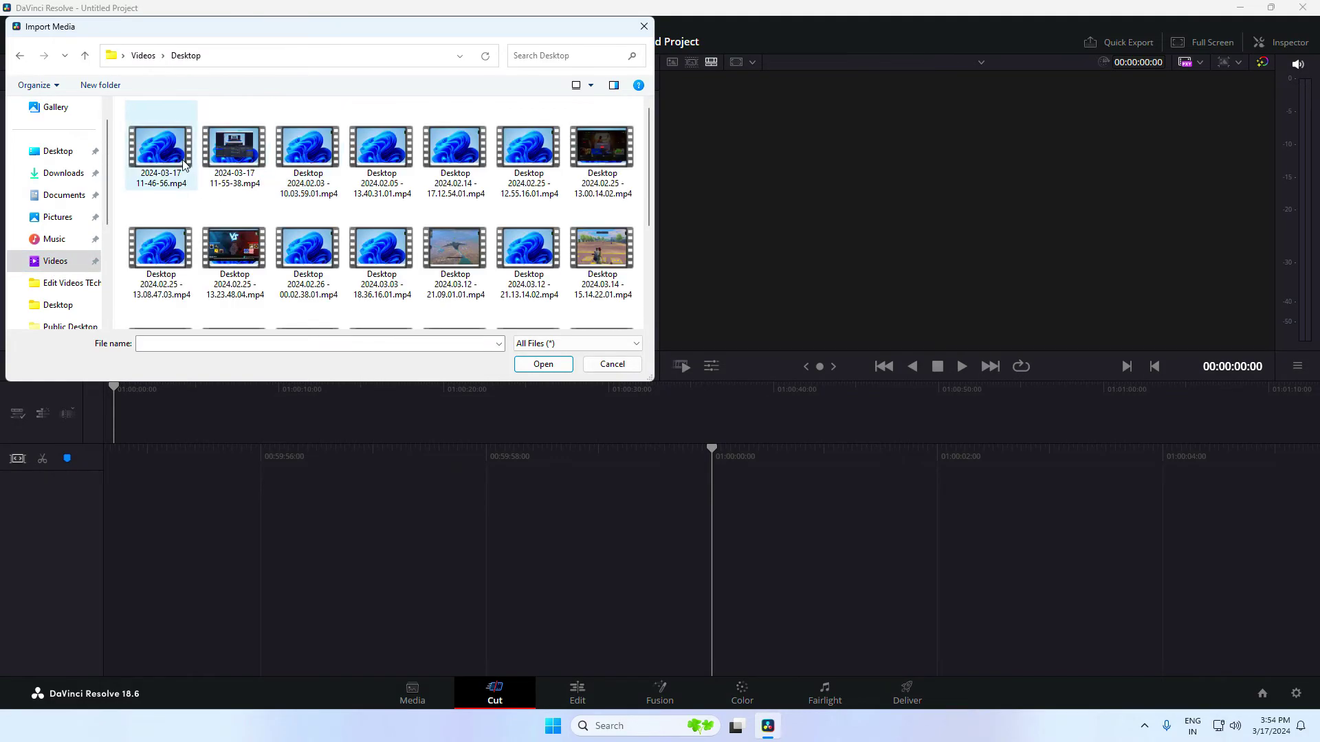
double_click(182, 162)
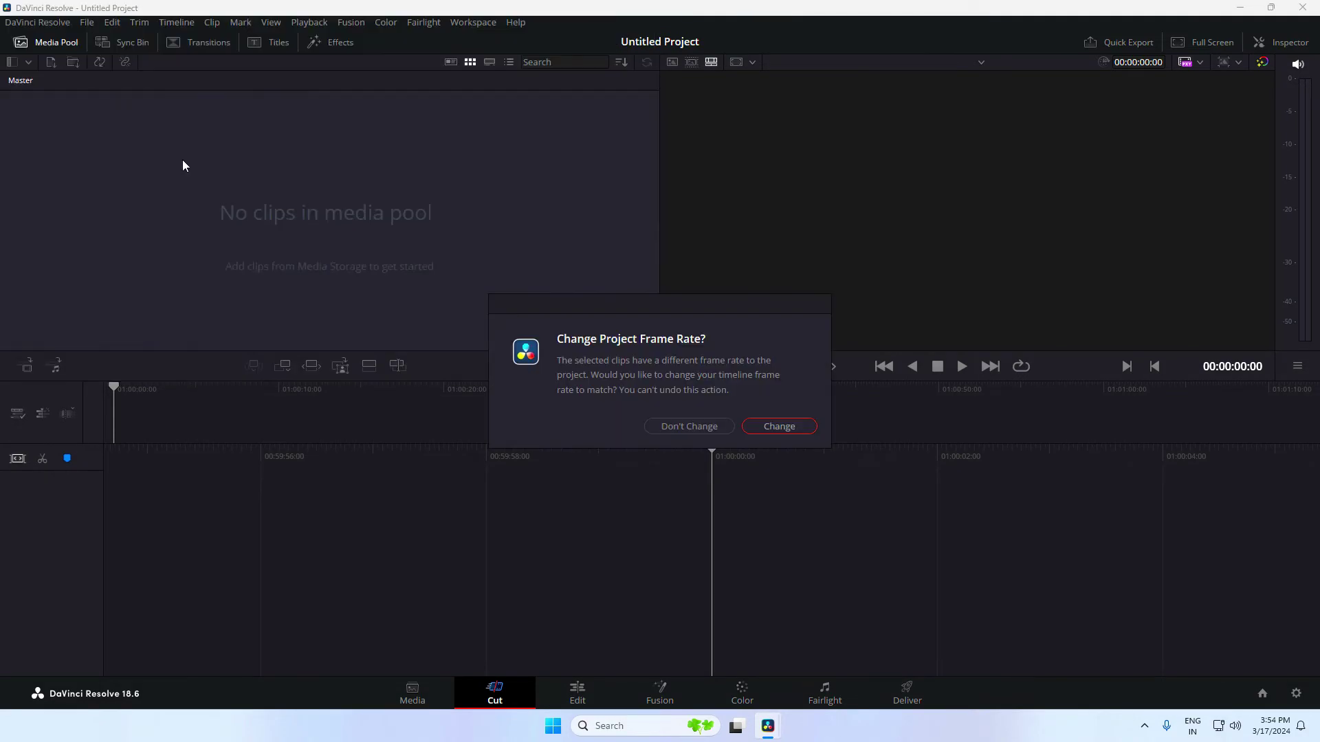
click(757, 427)
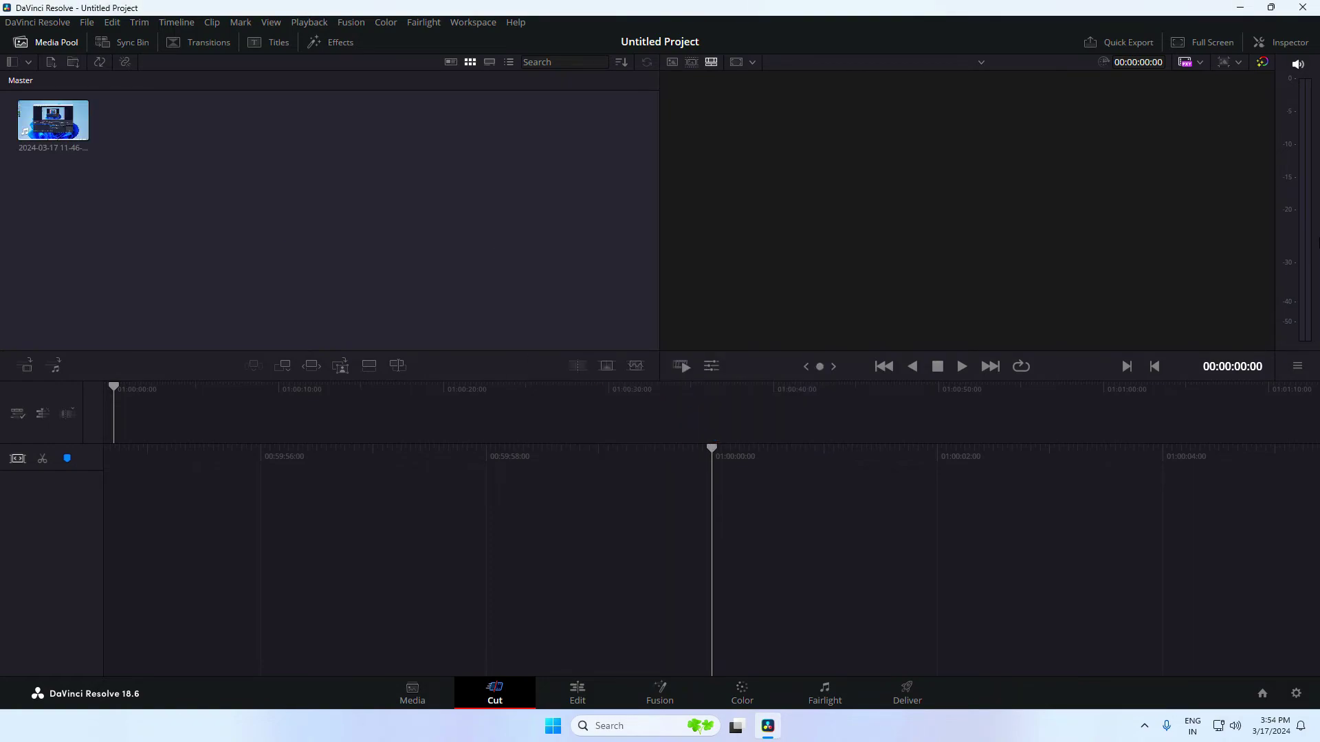
Step: Place the imported clip on the timeline, play its opening and shuttle forward to about 01:00:18:18
drag(53, 120, 218, 461)
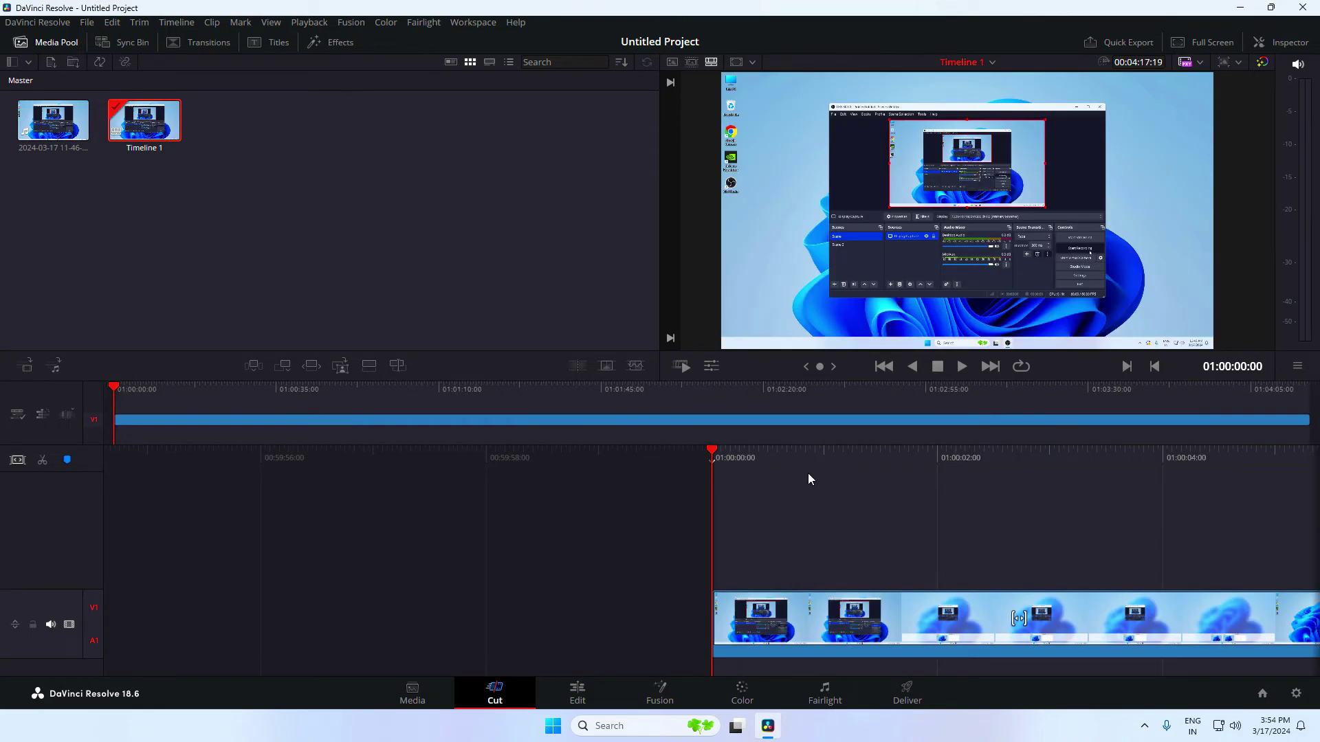
click(960, 369)
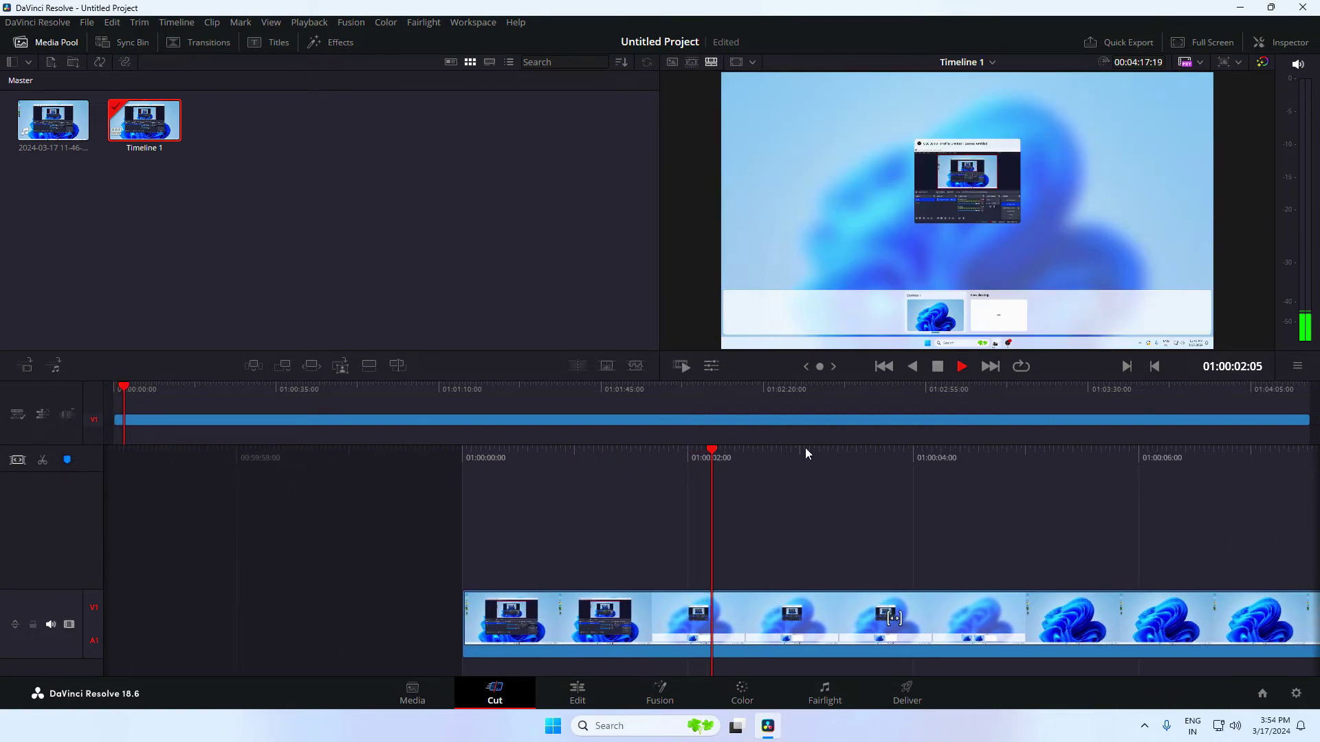
key(space)
key(space)
key(space)
key(j)
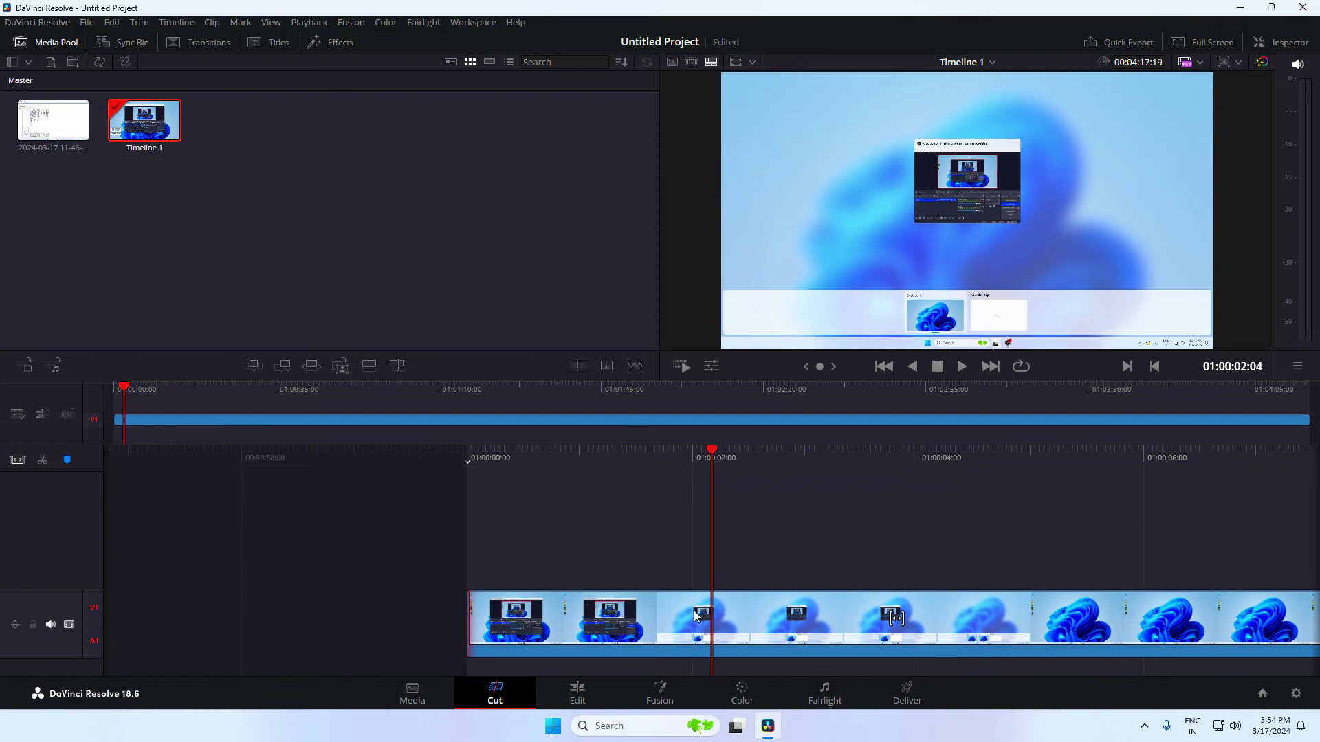
key(l)
key(l)
key(l)
key(l)
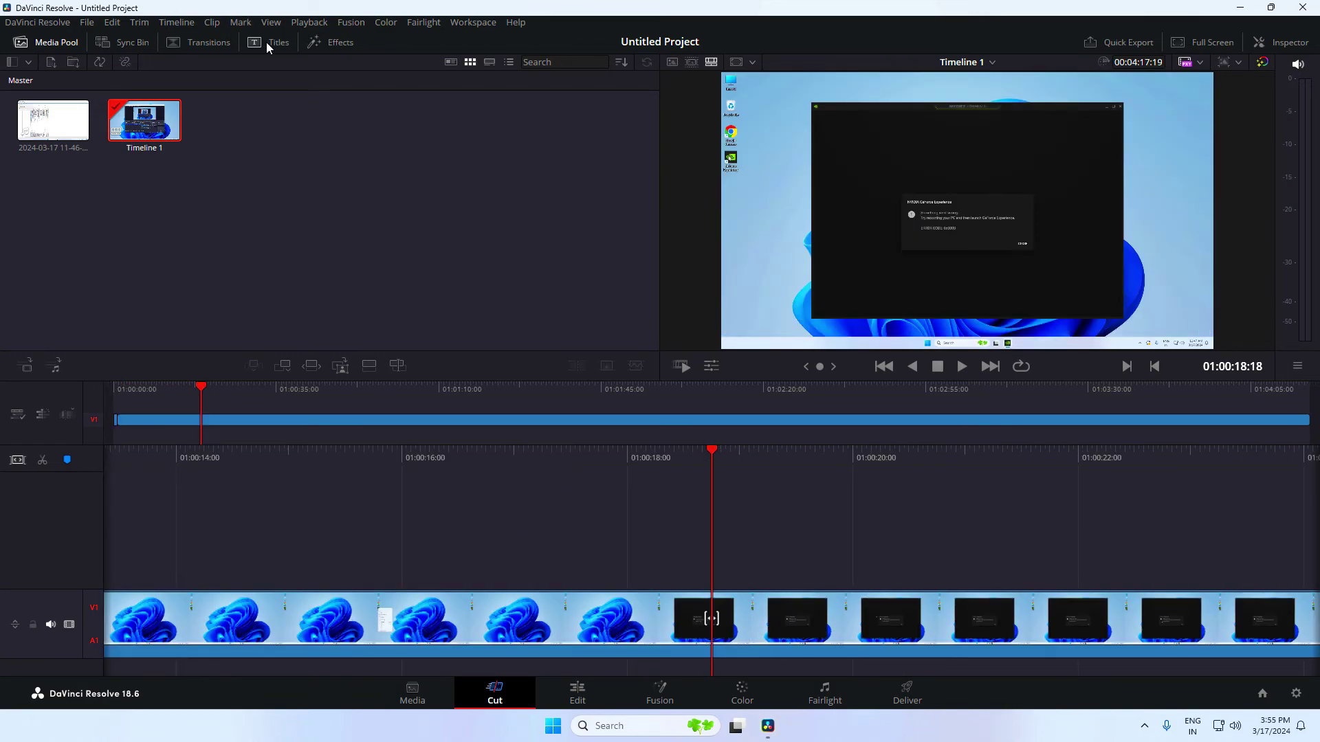
Step: Add the Background Reveal Lower Third title on a track above the clip at about 01:00:18:18 and play it back
click(266, 42)
drag(245, 197, 721, 550)
key(space)
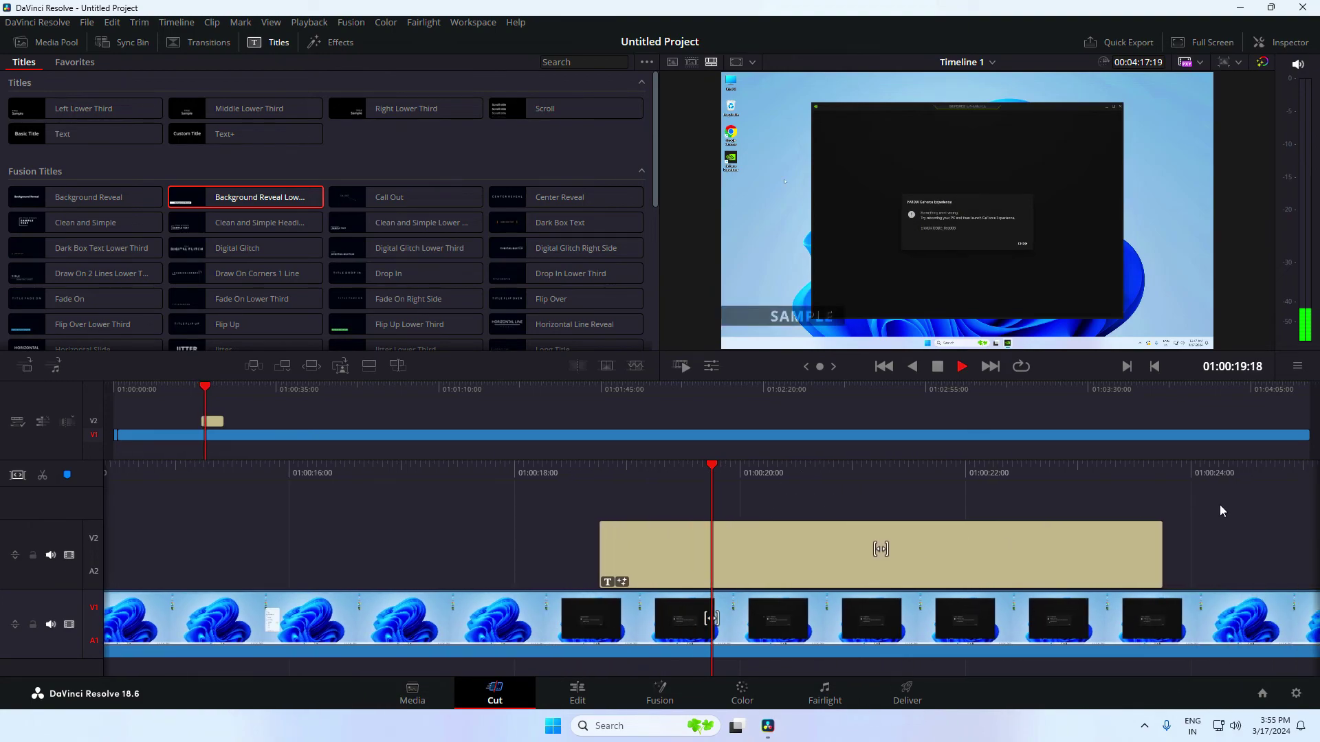
key(space)
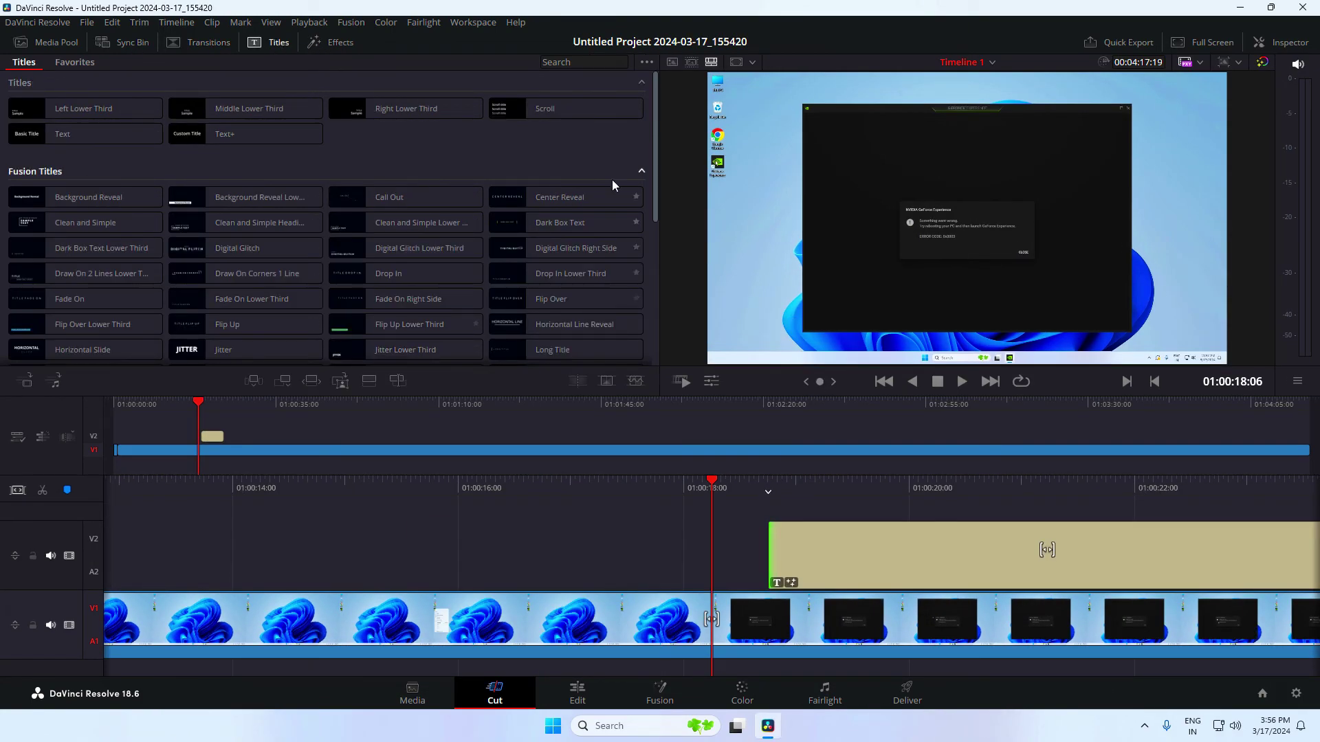
Step: Browse the Fusion titles, view the clip in the sync bin and return to the media pool
scroll(604, 227, down, 3)
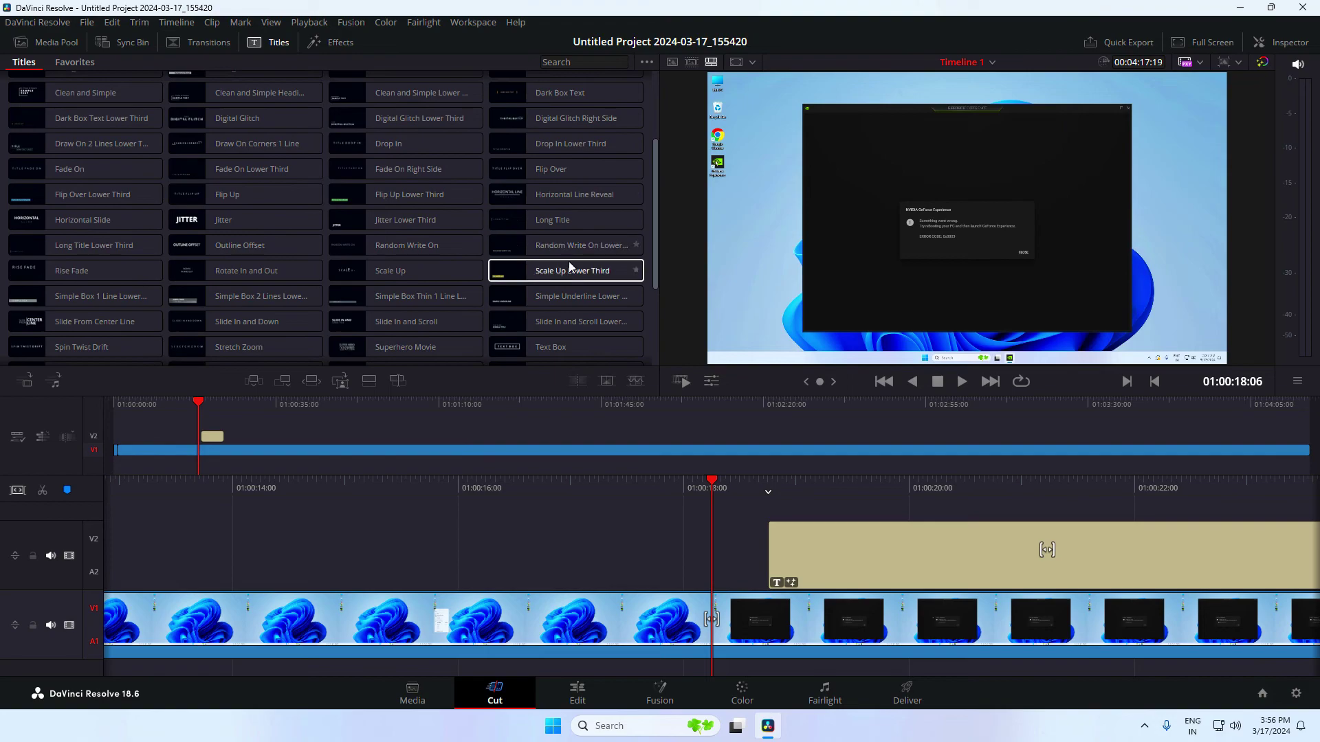
click(115, 44)
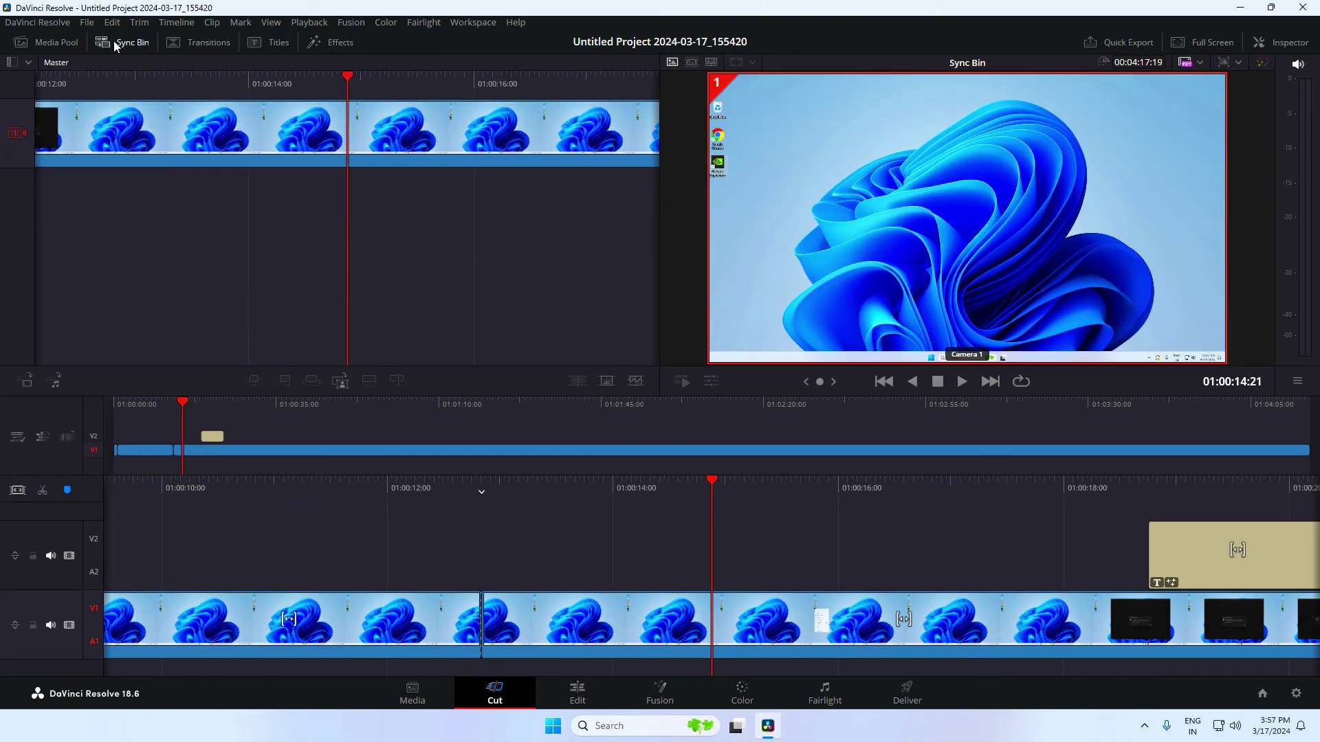
click(47, 42)
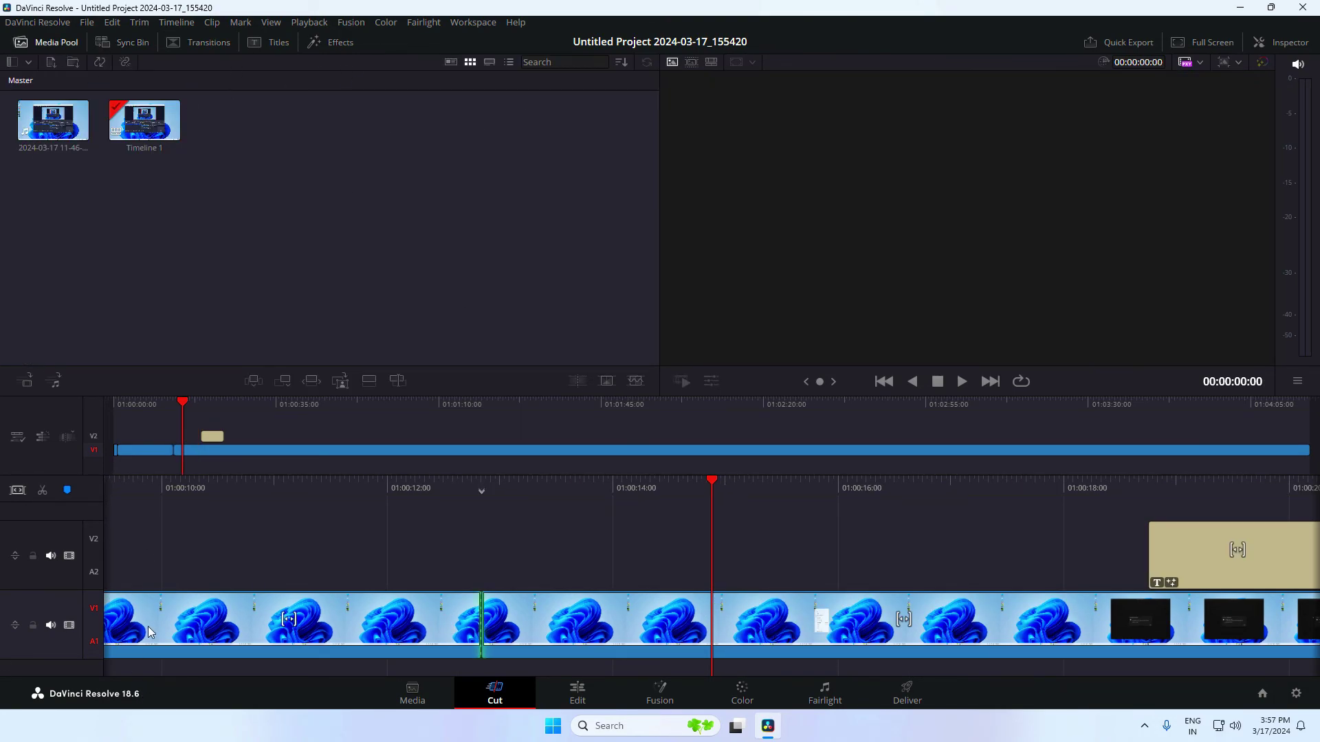
Step: Quick-export the timeline with the H.264 Master preset, saving it as Timeline 1 in the user's home folder
click(1128, 44)
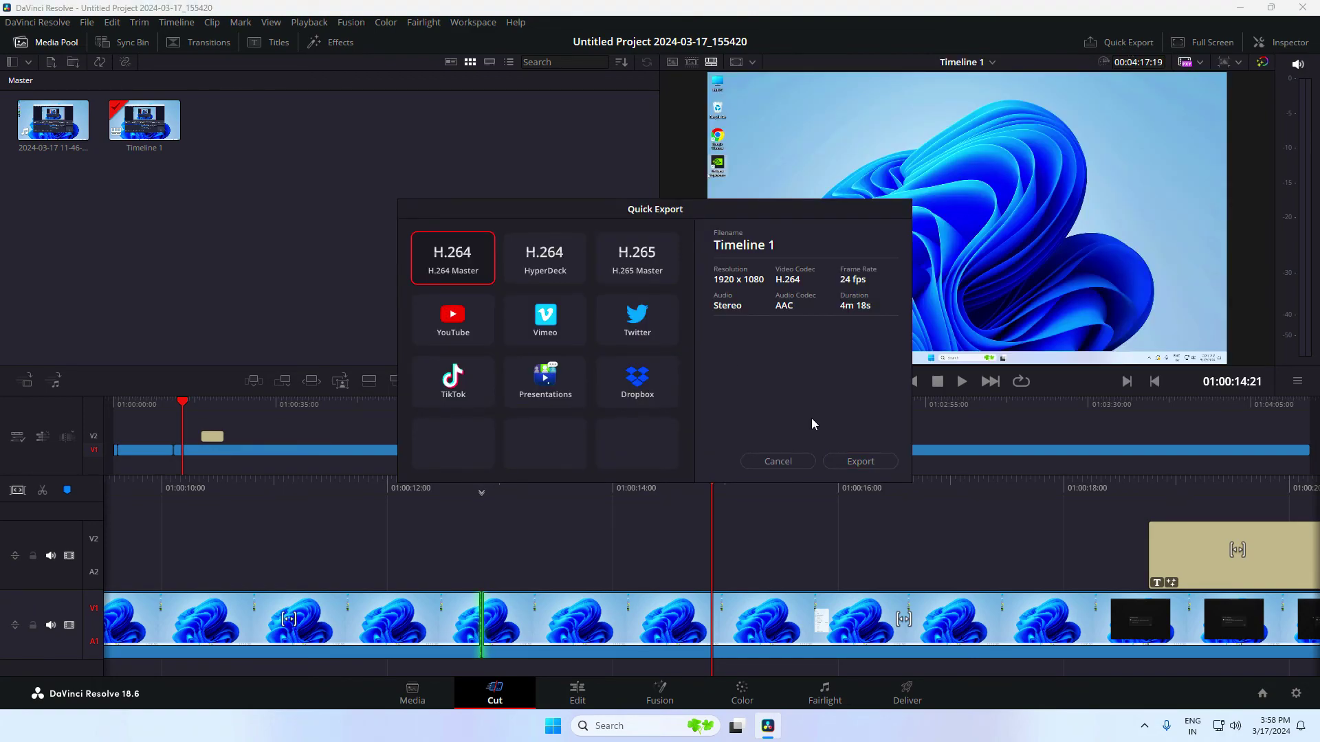
click(859, 460)
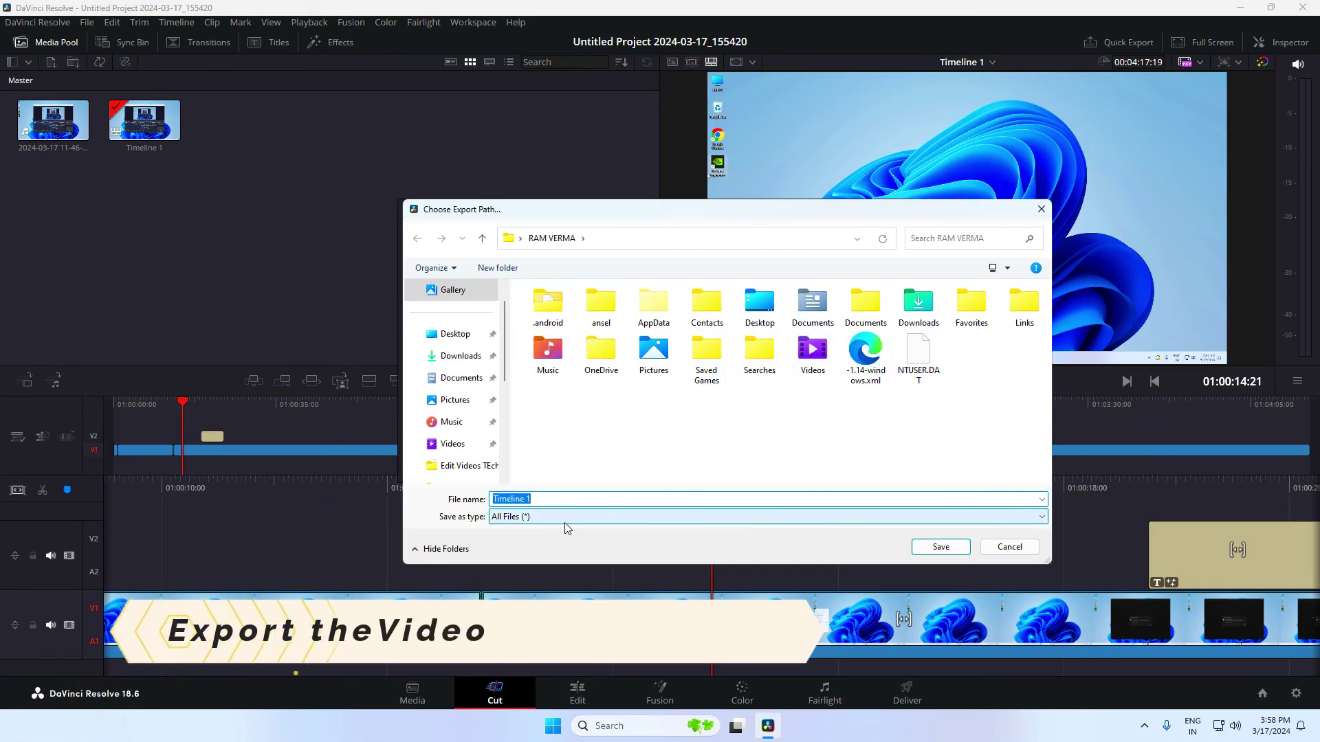
click(930, 549)
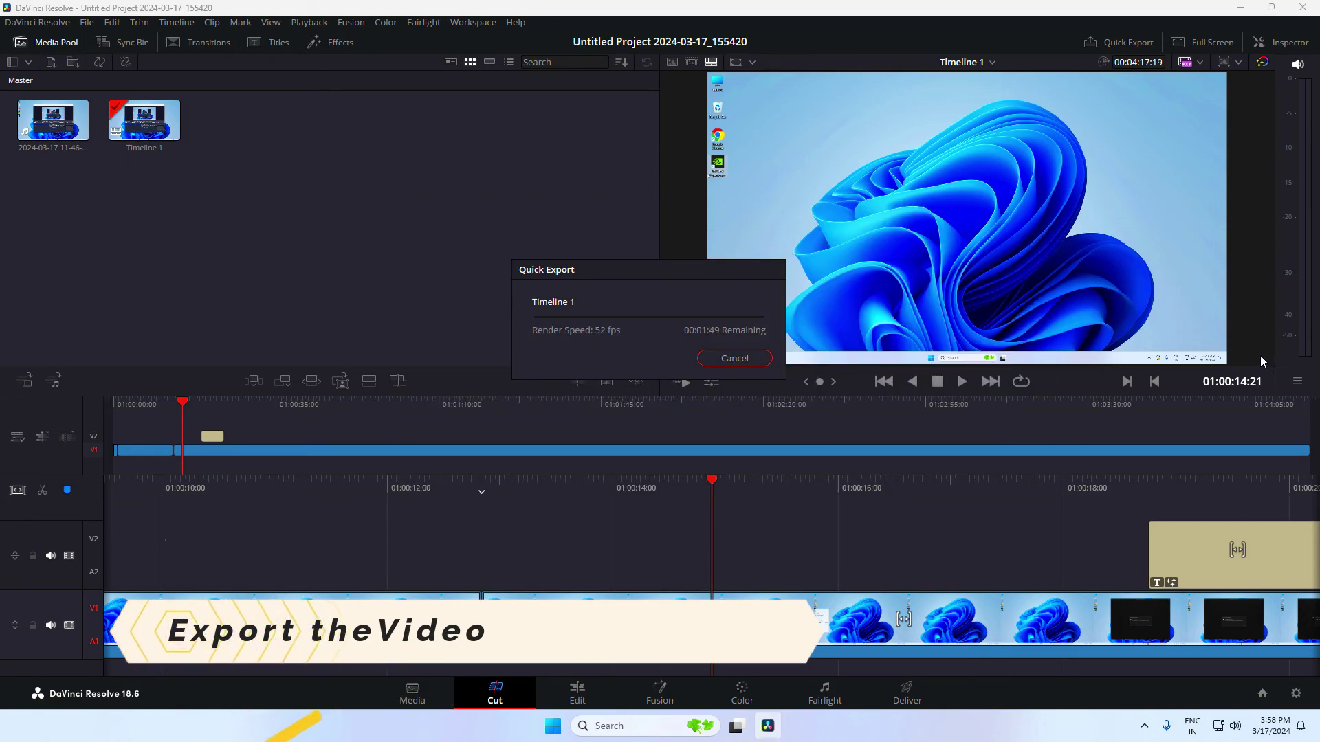